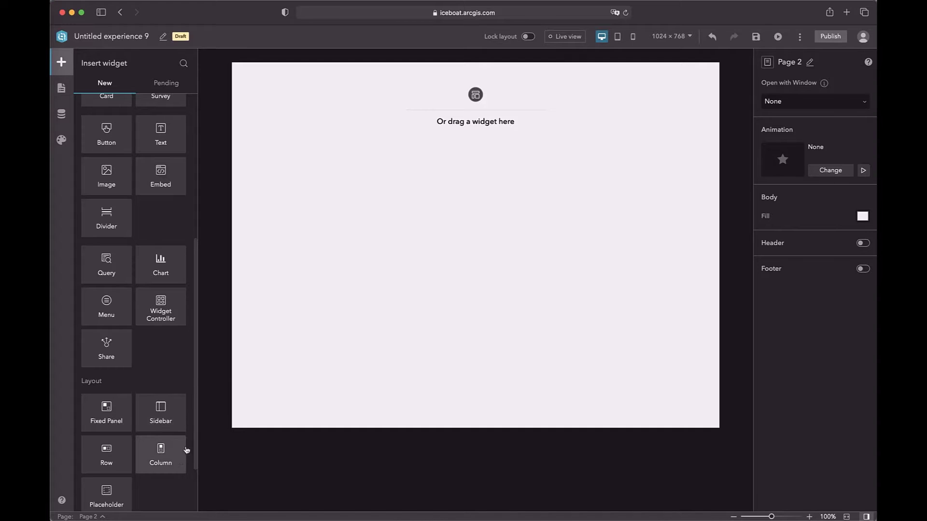
- Add a column to Page 2 holding a blue button with an image below it
left_click_drag(164, 459, 379, 234)
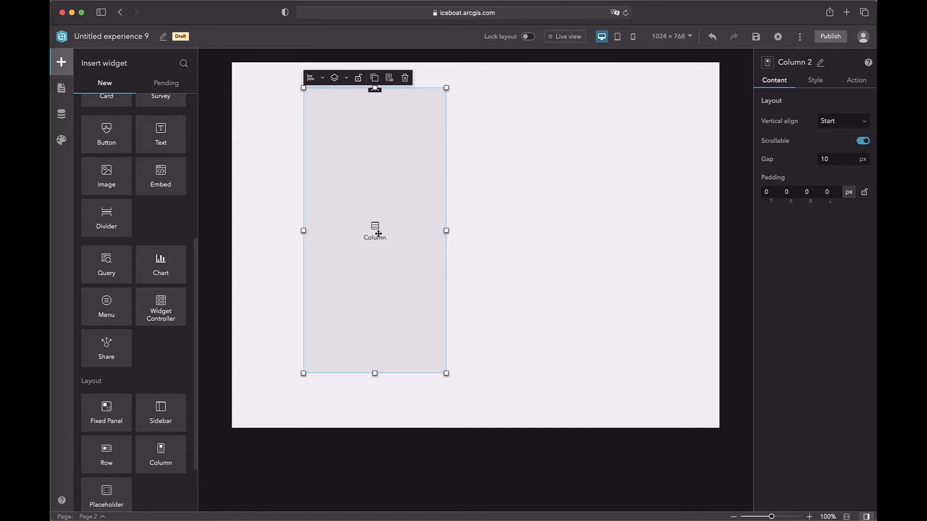
left_click_drag(112, 140, 372, 131)
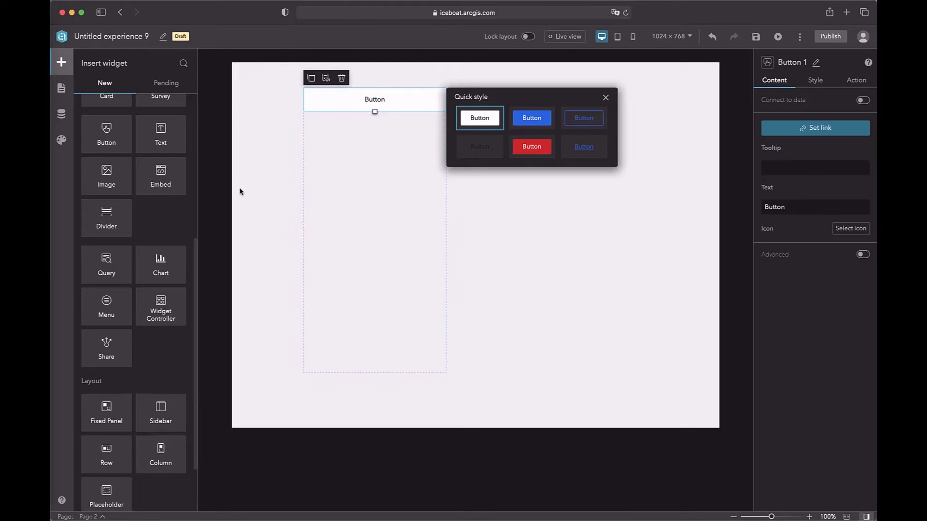
left_click(531, 118)
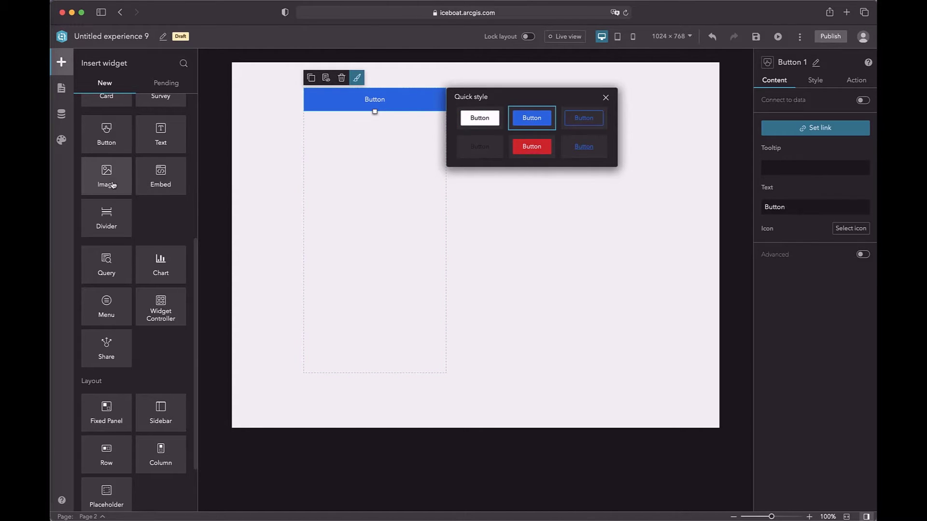
left_click_drag(111, 184, 368, 174)
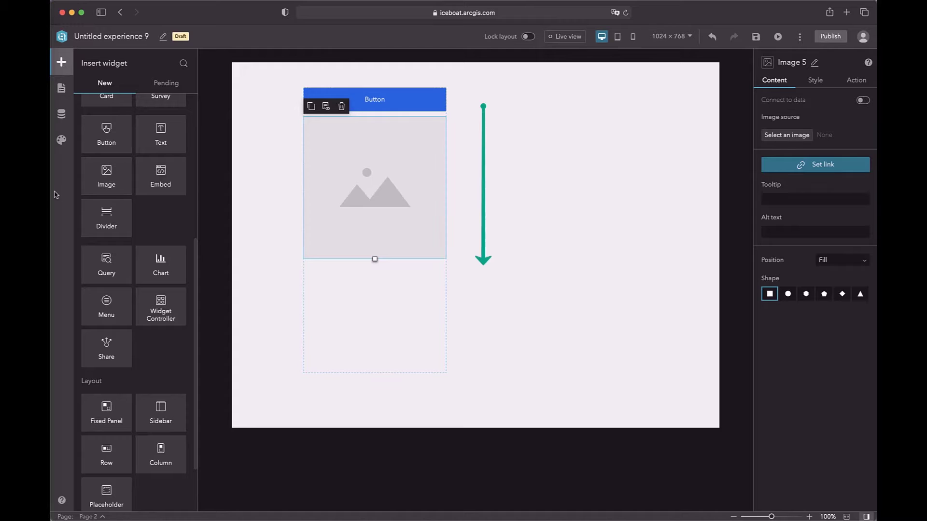
- Add a red button below the image, then move it above the image and the blue button below
left_click_drag(107, 136, 376, 276)
left_click(533, 323)
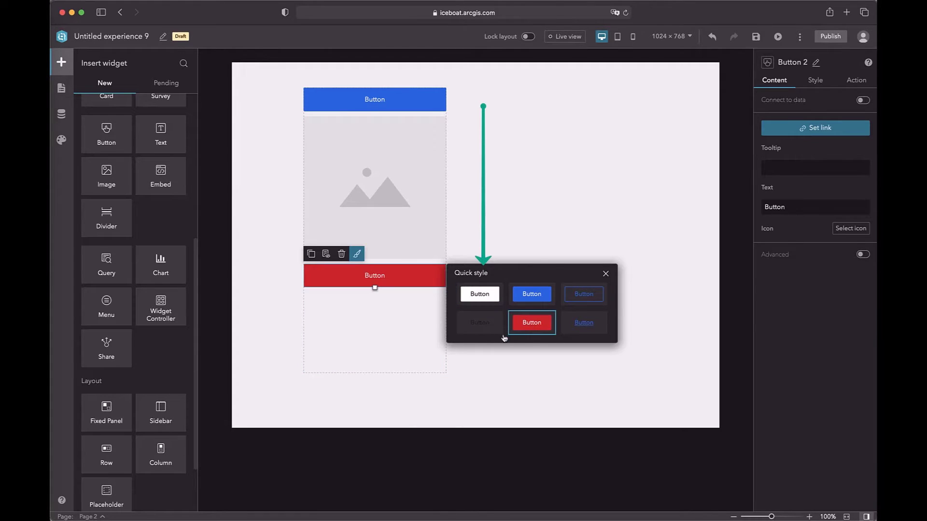
left_click(606, 274)
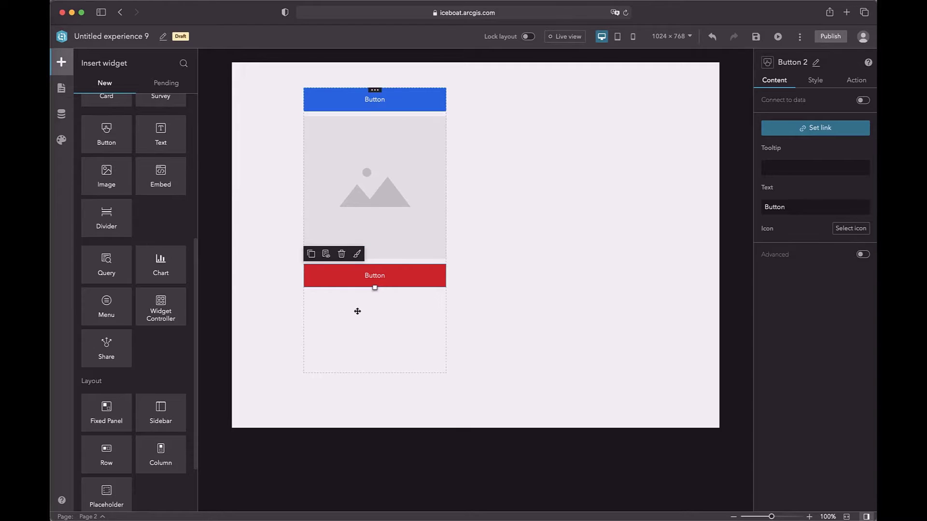
left_click_drag(395, 282, 412, 140)
left_click_drag(410, 102, 411, 287)
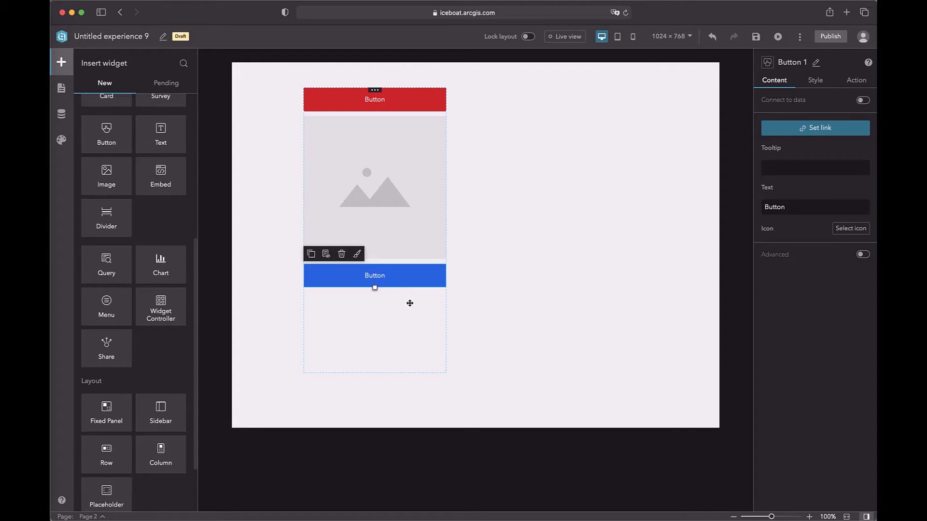
left_click(419, 306)
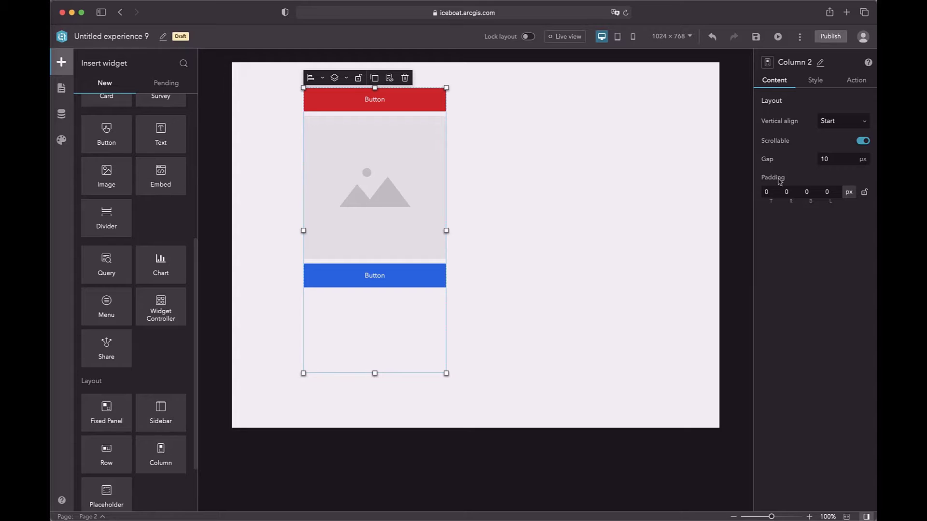
left_click(862, 124)
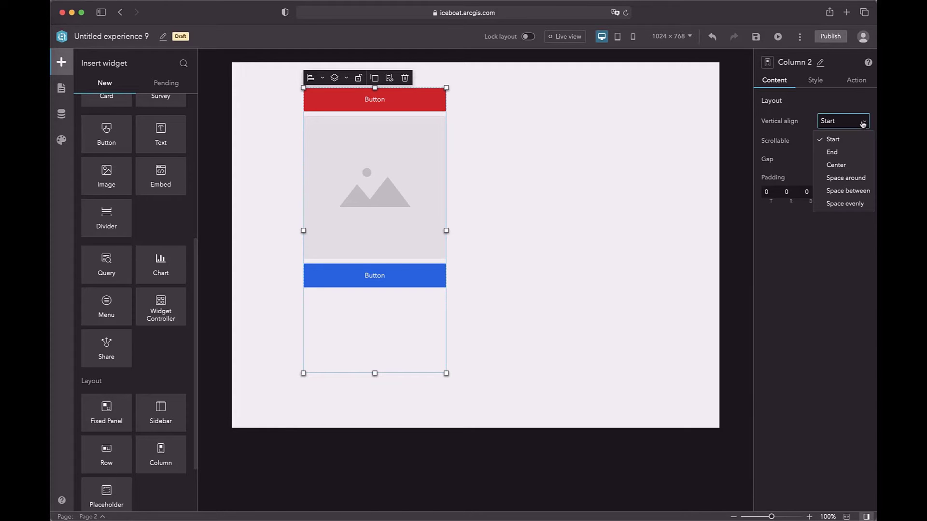
left_click(842, 152)
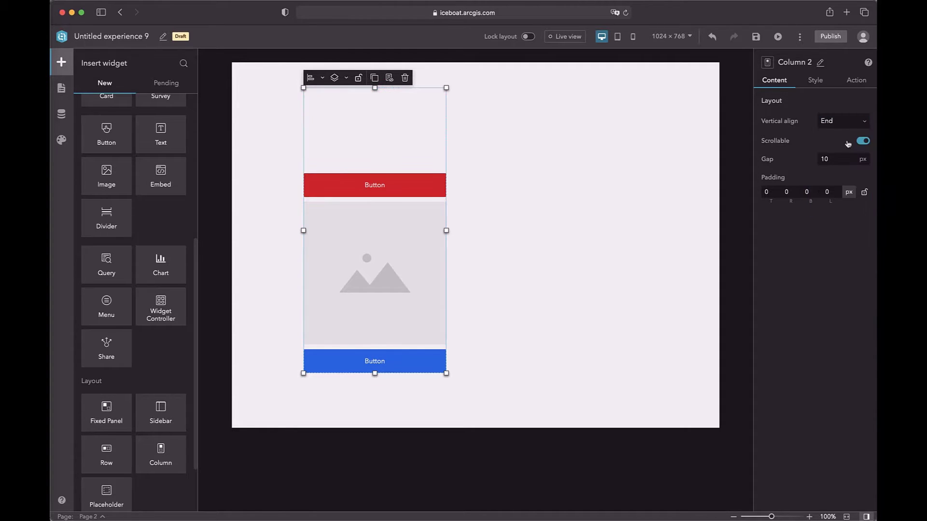
left_click(856, 126)
left_click(843, 165)
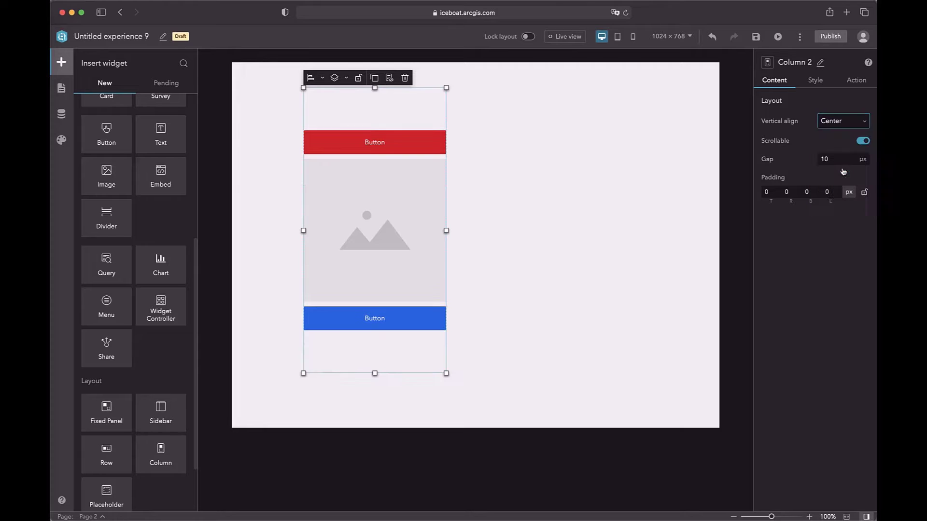
left_click(847, 128)
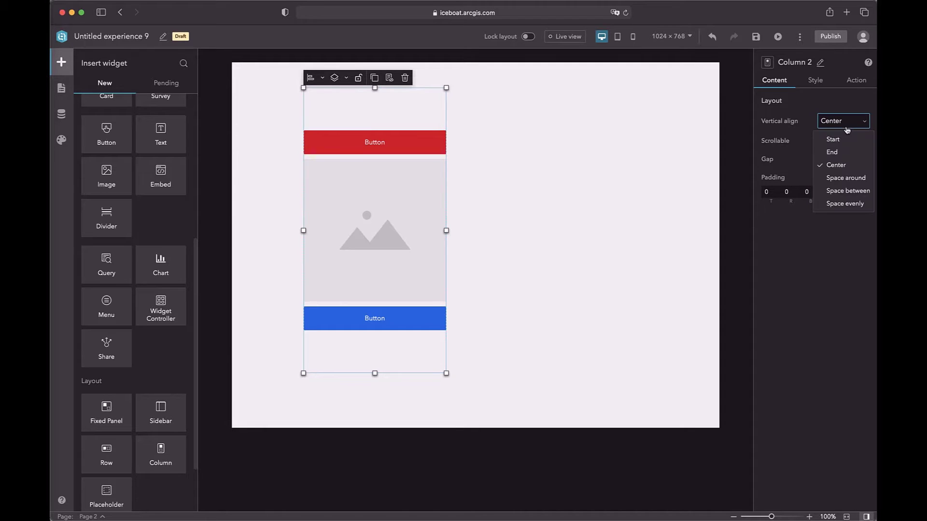
left_click(845, 178)
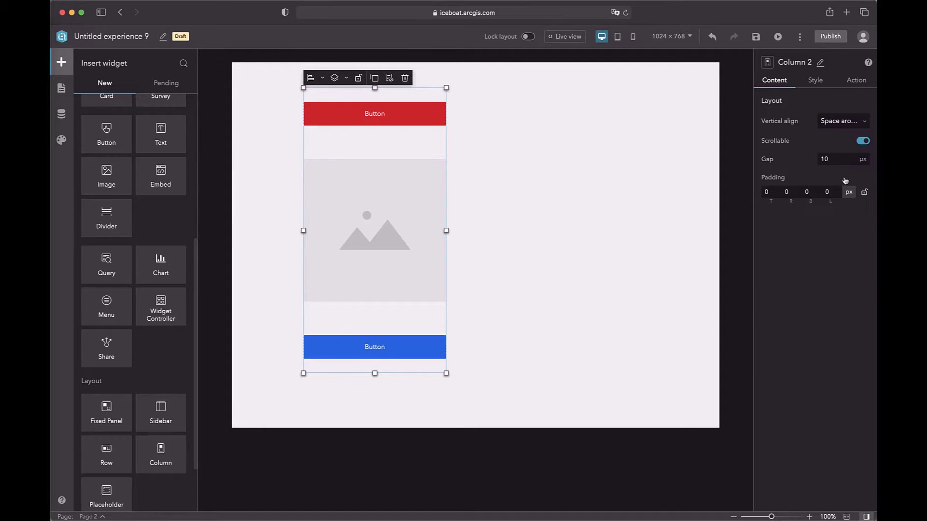
left_click(847, 124)
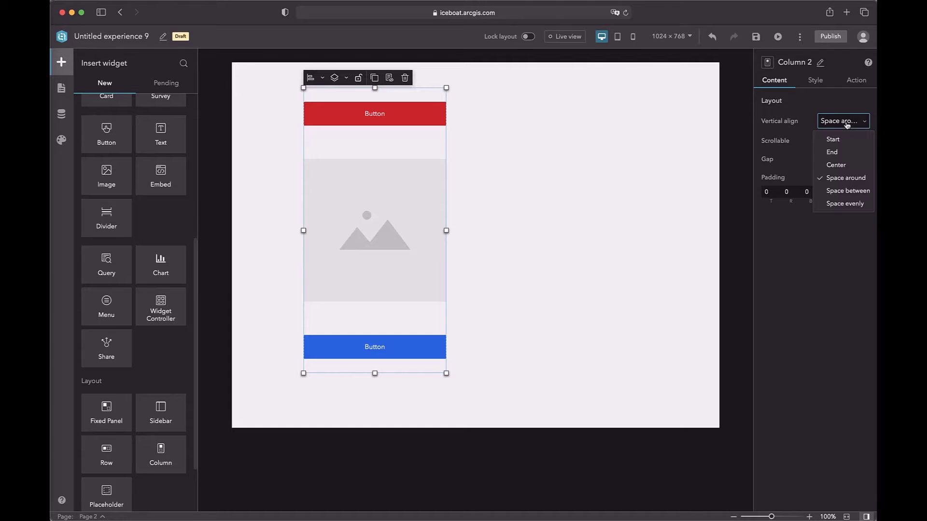
left_click(846, 191)
left_click(849, 126)
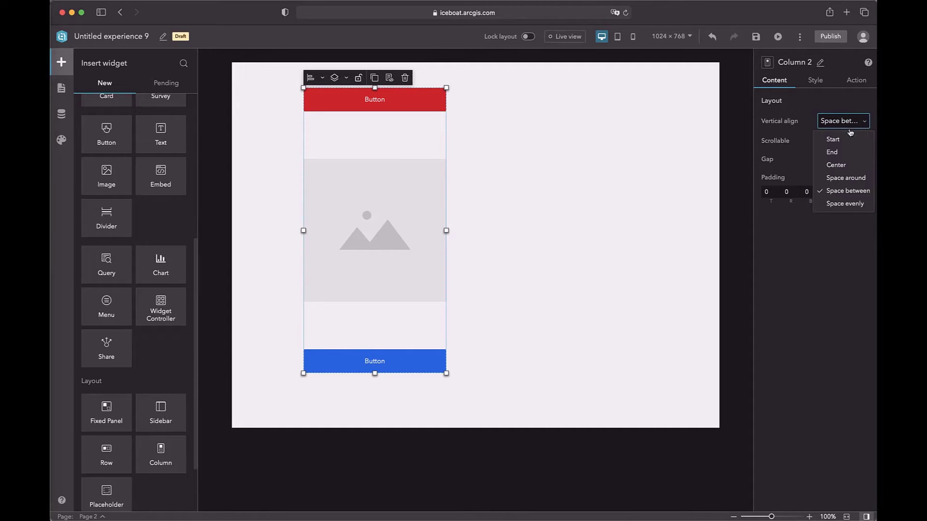
left_click(846, 203)
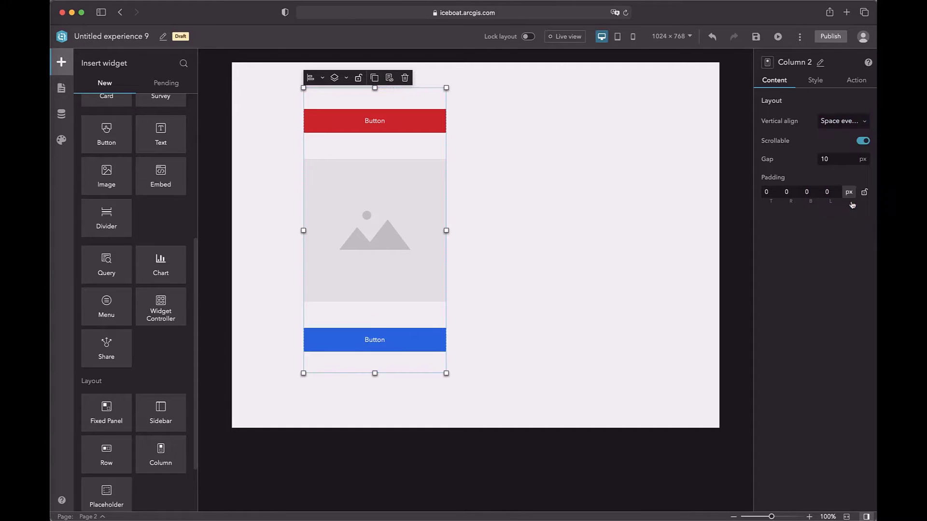
left_click(841, 127)
left_click(839, 138)
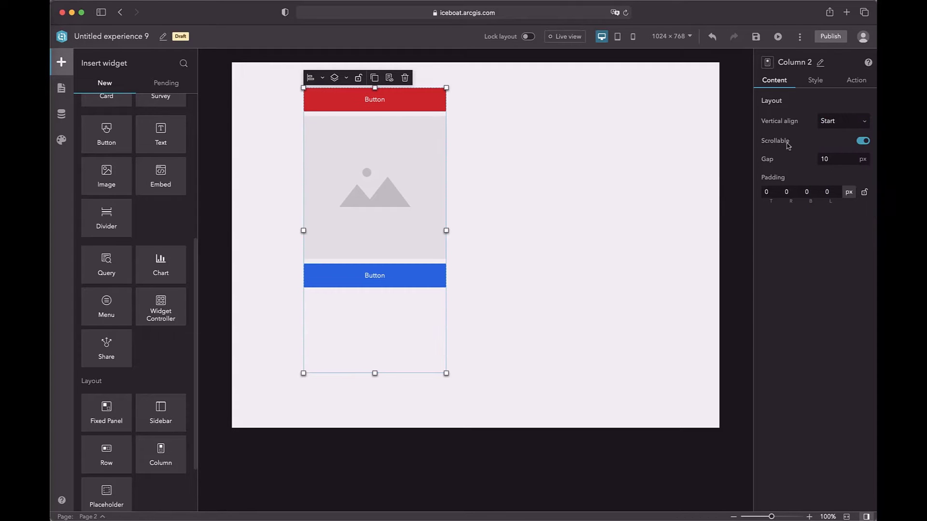
- Set Column 2's gap between widgets to 20 px
left_click(821, 159)
key("BackSpace")
key("Return")
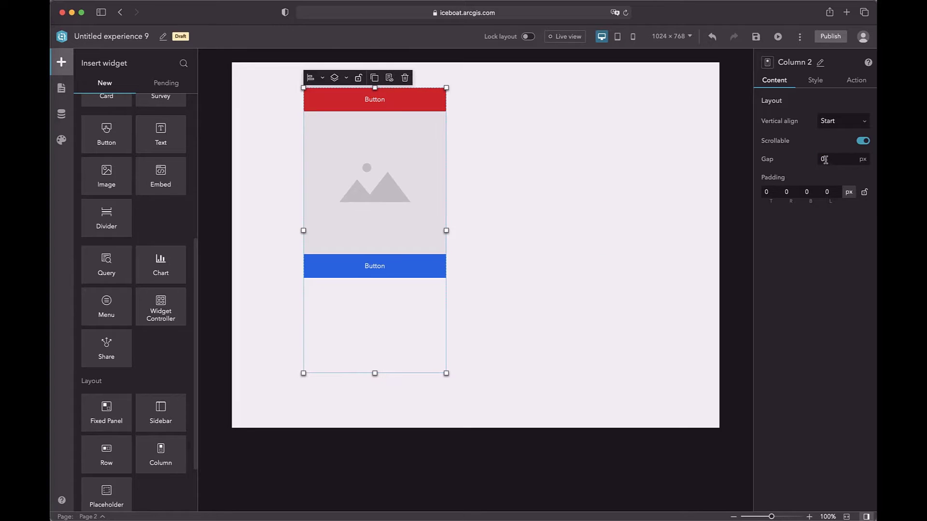
left_click(823, 160)
type("2")
key("Return")
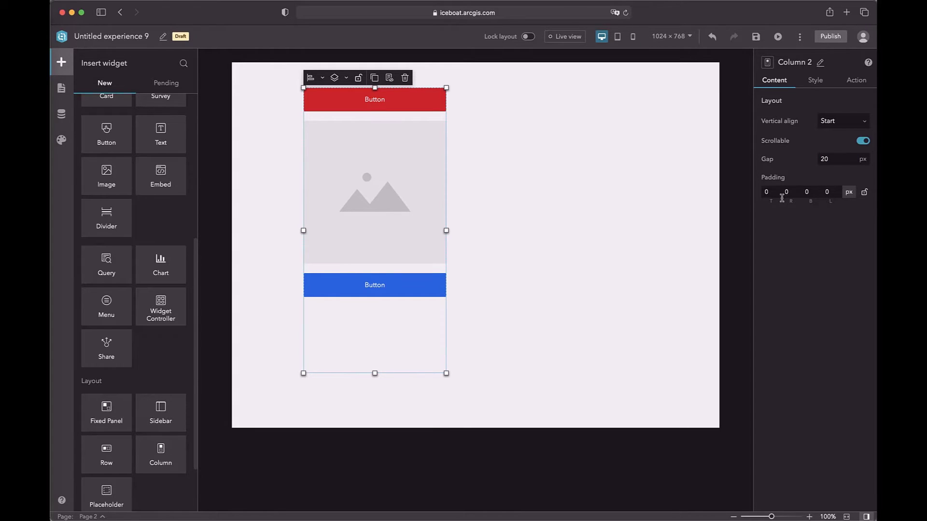
- Set the column padding to top 10, right 10, bottom 20, left 20
left_click(766, 192)
type("1")
left_click(786, 192)
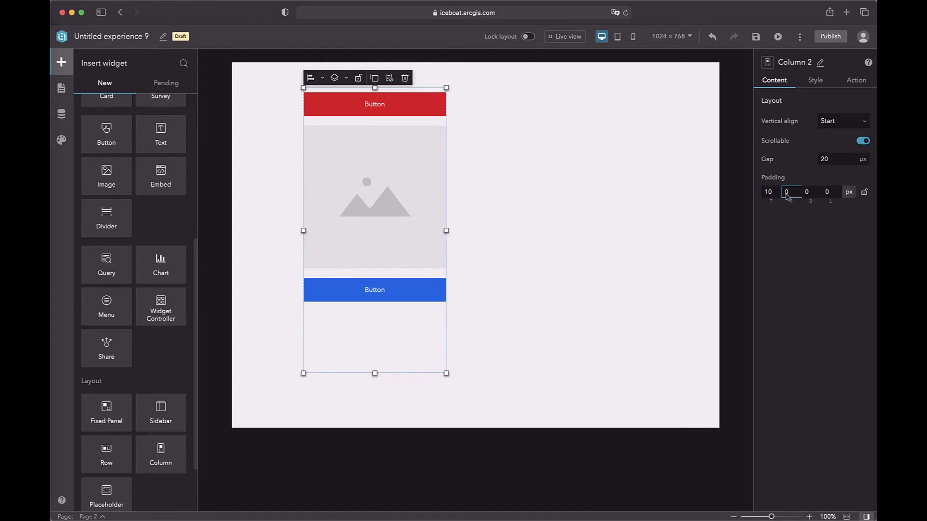
type("1")
left_click(808, 193)
type("2")
left_click(827, 193)
type("2")
left_click(835, 221)
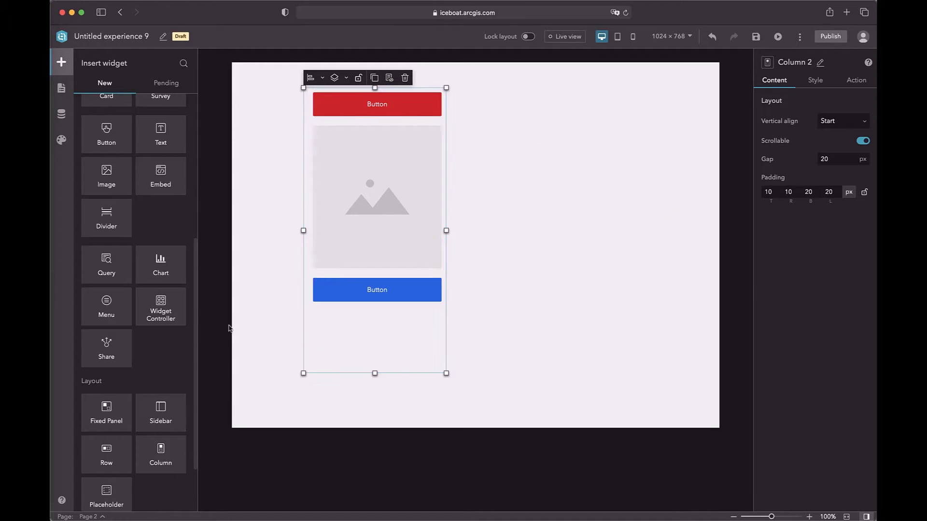
- Add an Embed widget below the blue button in the column
left_click_drag(159, 182, 368, 322)
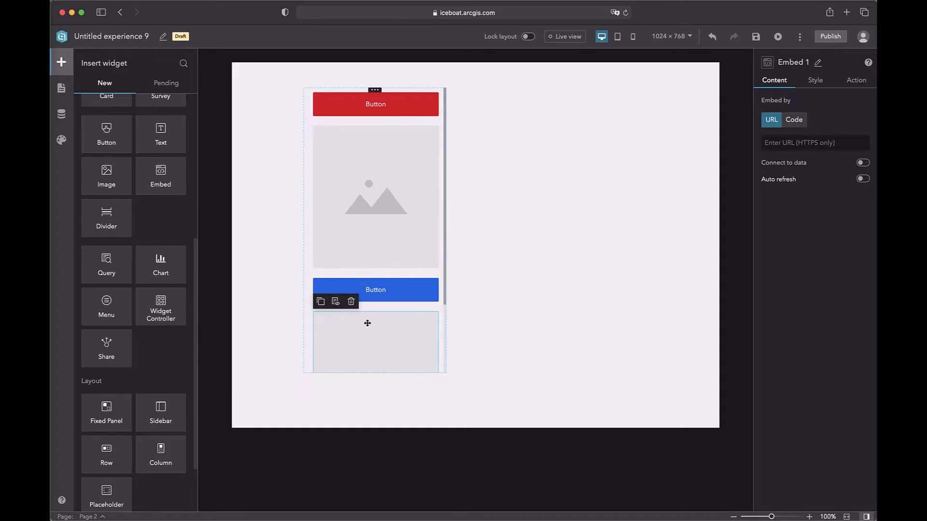
scroll(397, 259, "down", 2)
scroll(398, 259, "up", 2)
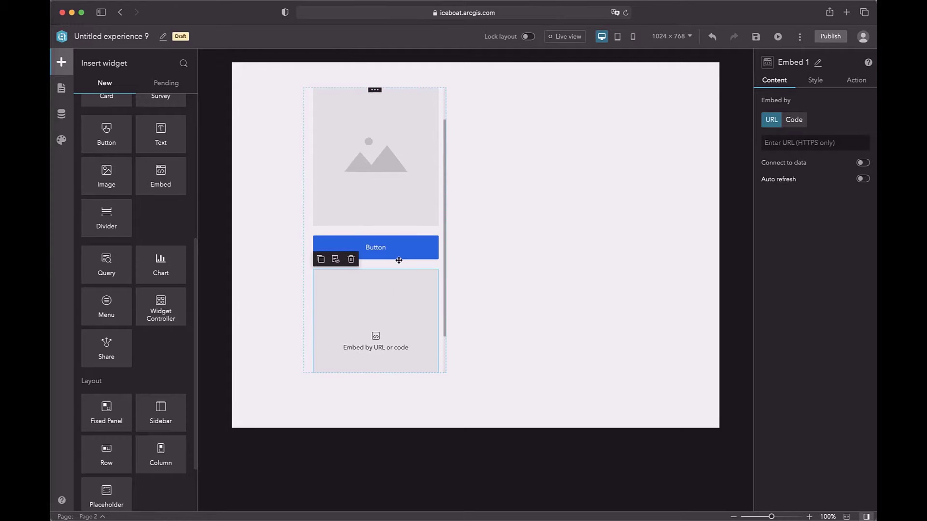
scroll(410, 227, "up", 2)
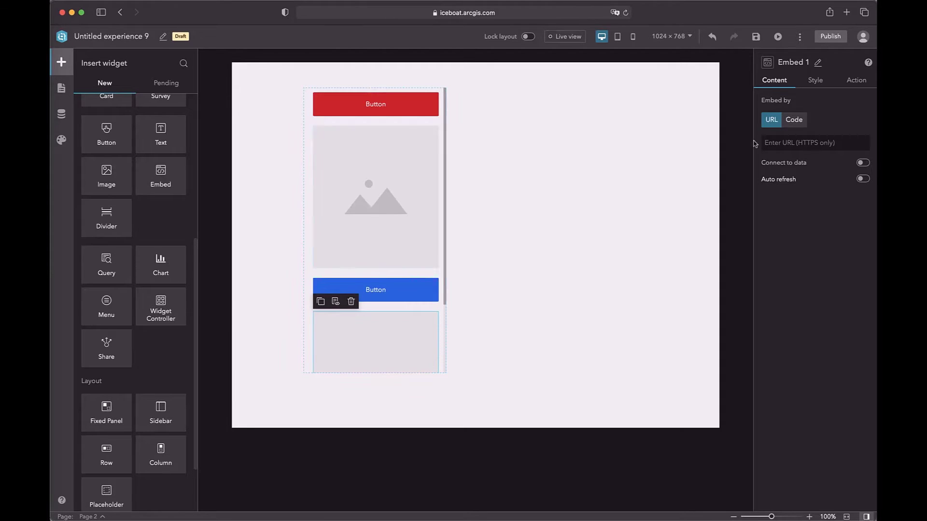
- Try bottom and space-around alignment on the column, restore top, and toggle Scrollable off and on
left_click(444, 272)
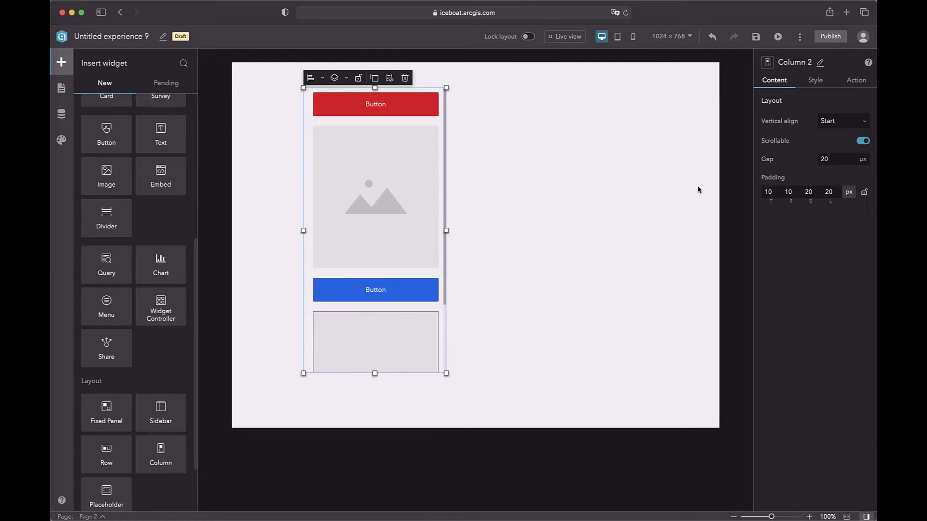
left_click(839, 123)
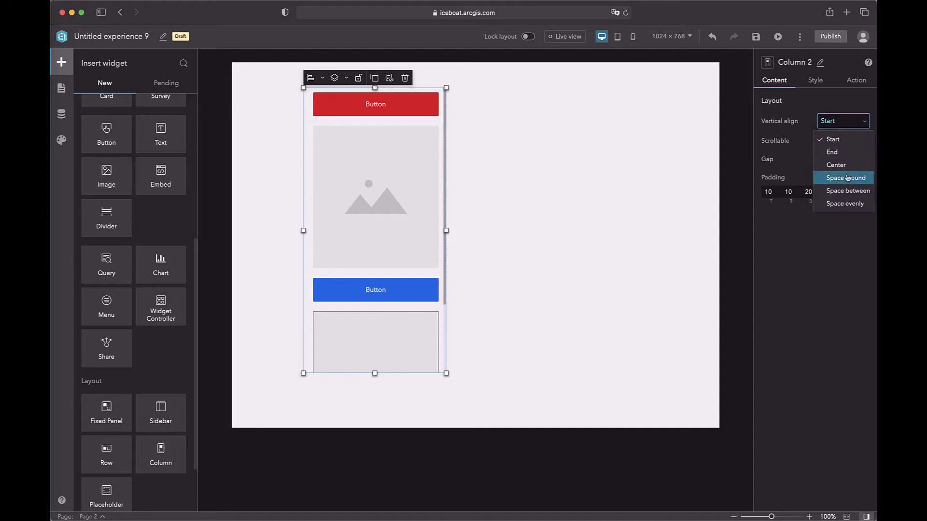
left_click(840, 152)
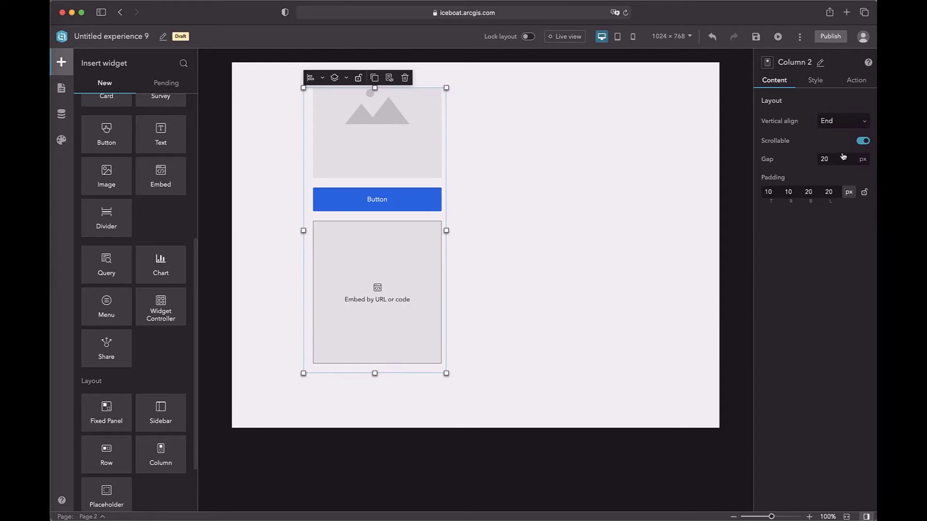
left_click(859, 123)
left_click(853, 179)
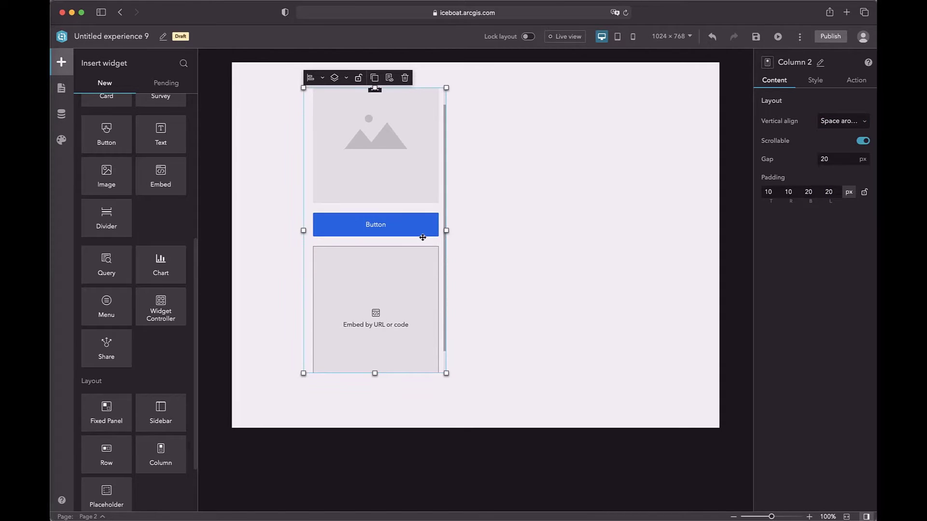
left_click(825, 121)
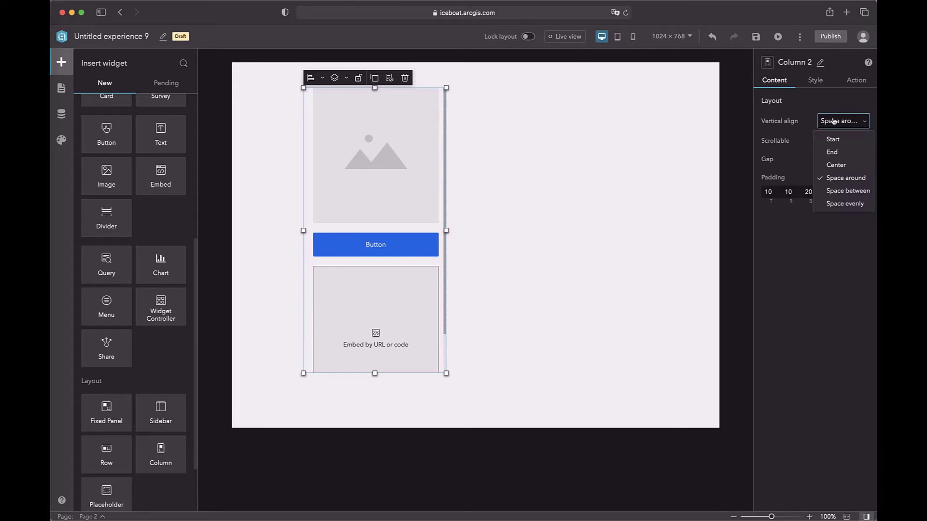
left_click(839, 144)
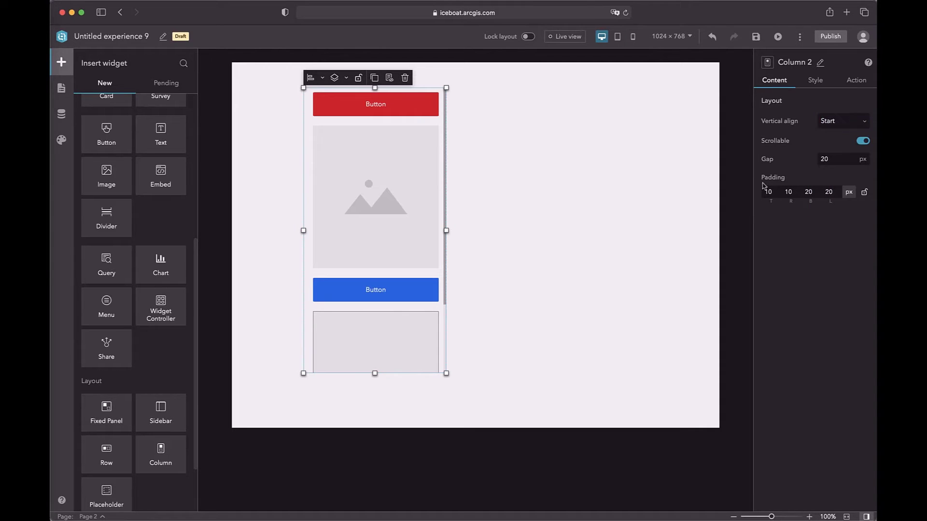
left_click(863, 142)
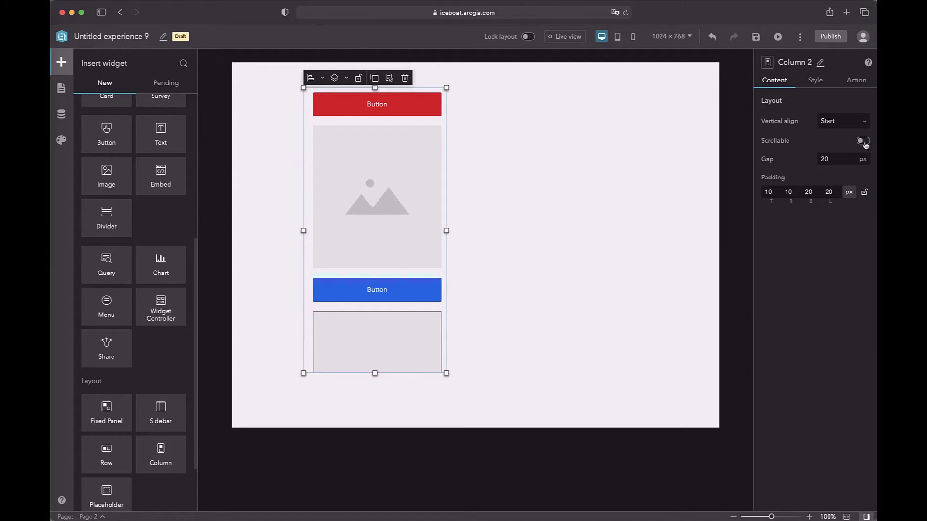
left_click(863, 142)
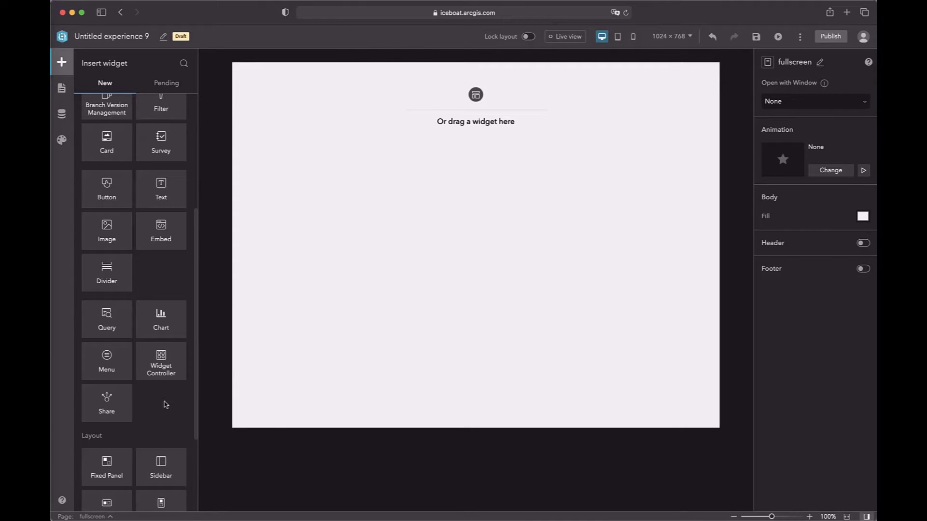
- Add a row with an image inside it to the fullscreen page
scroll(167, 411, "down", 3)
left_click_drag(109, 380, 453, 233)
left_click_drag(111, 107, 345, 290)
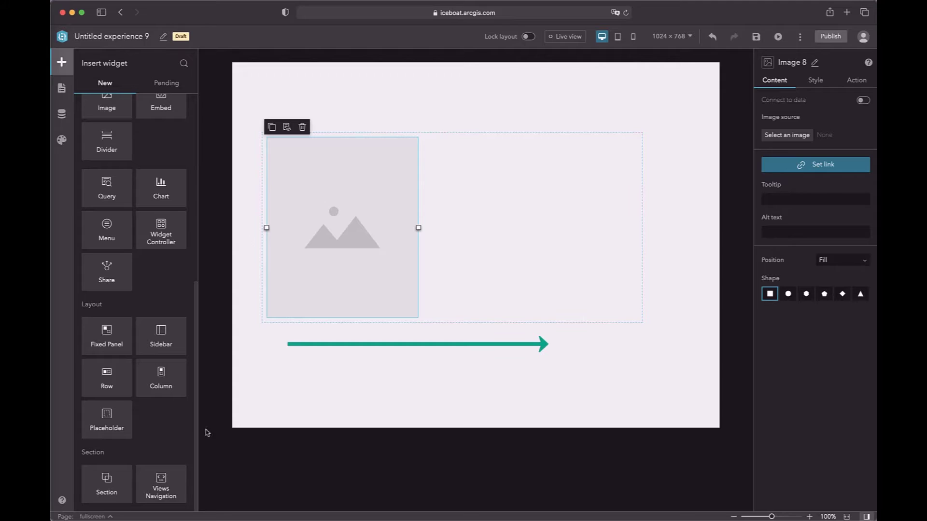
- Switch to the scrolling page, add an image there, and select its block
left_click(93, 517)
left_click(97, 473)
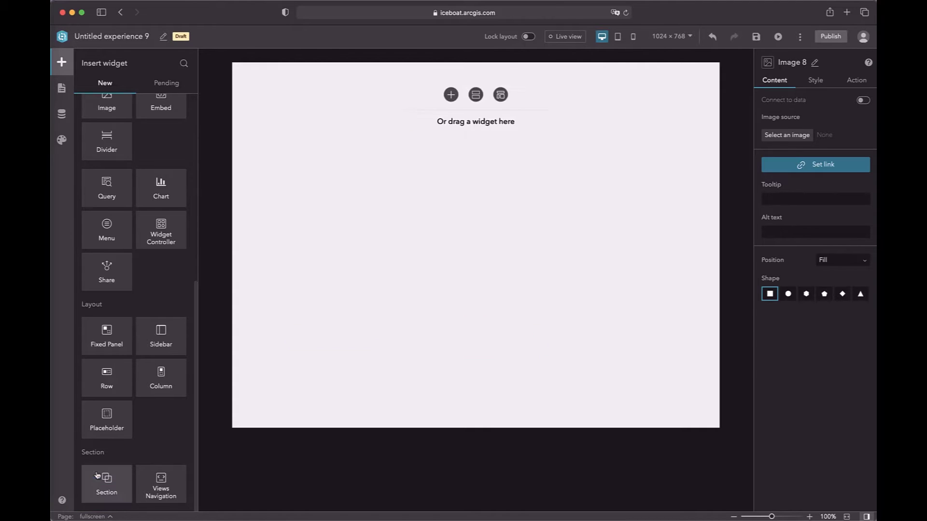
left_click_drag(111, 113, 344, 142)
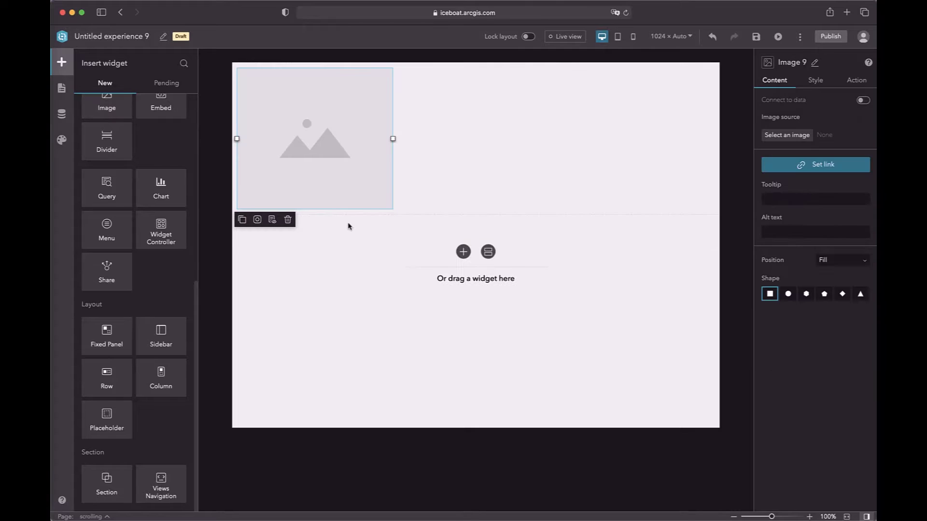
left_click(510, 205)
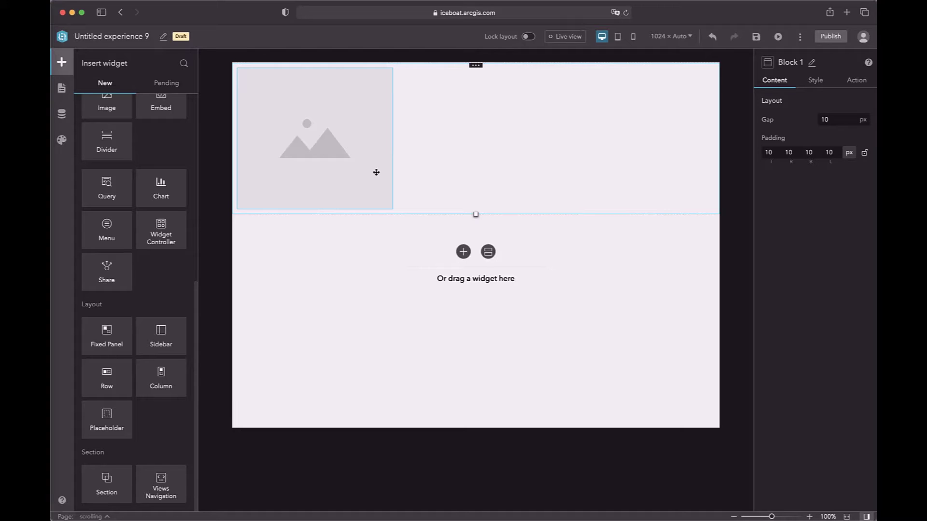
- Settle the image into the block's column grid and duplicate it twice for three side-by-side images
left_click_drag(348, 161, 375, 185)
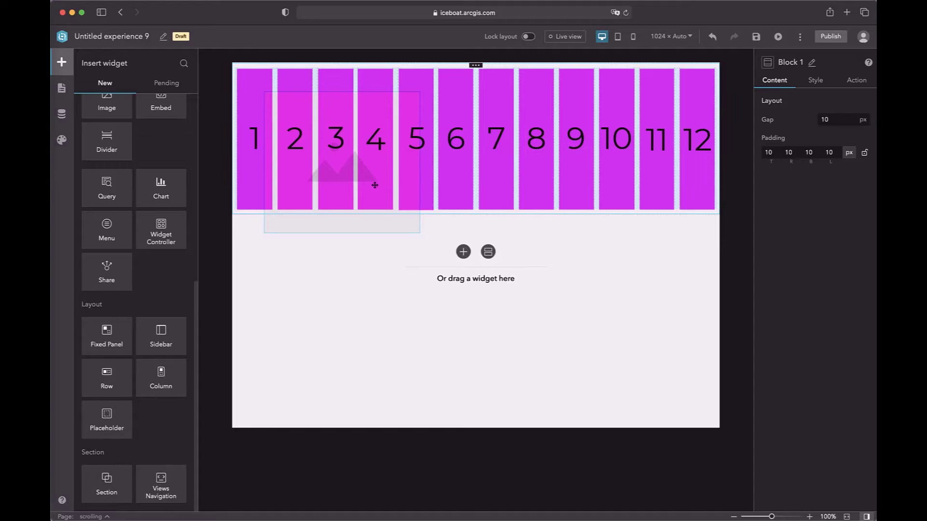
left_click_drag(375, 184, 353, 169)
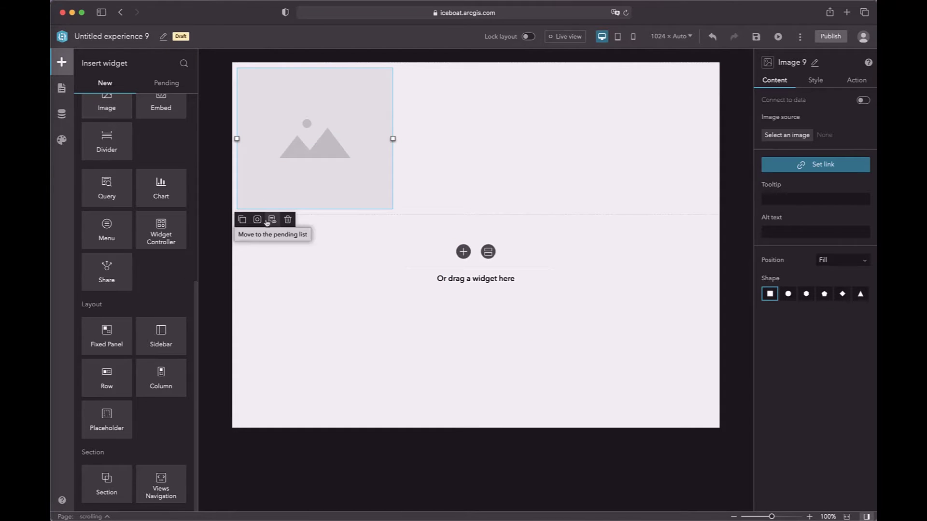
left_click(242, 220)
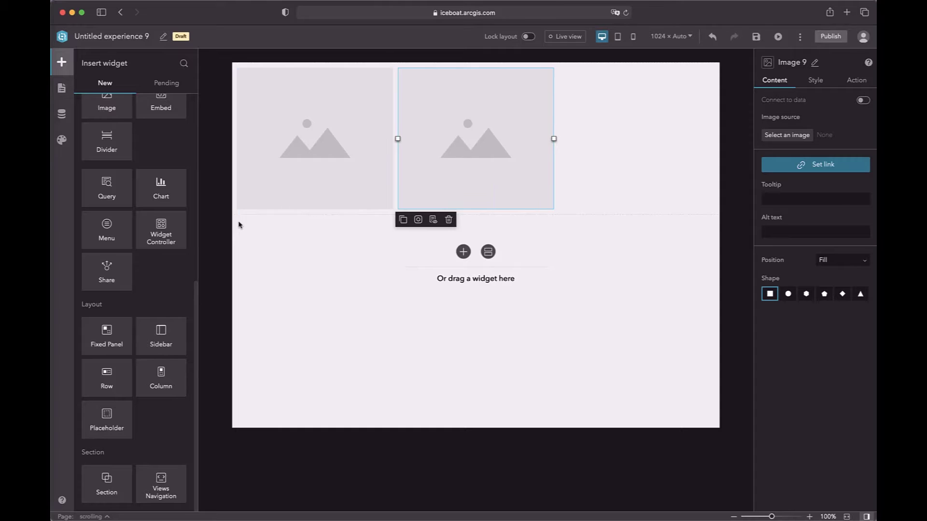
left_click(402, 222)
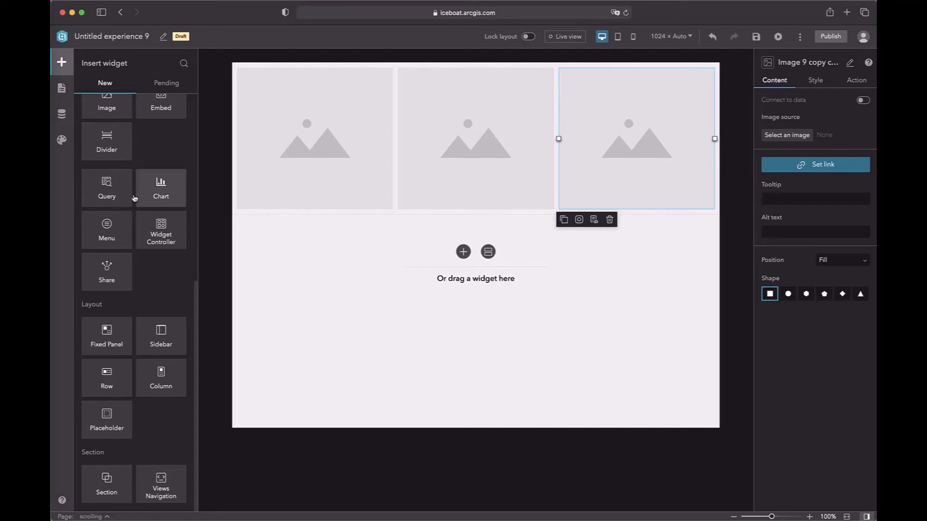
- Add a blue quick-styled button to the scrolling page's top block
scroll(144, 185, "up", 3)
left_click_drag(105, 175, 368, 157)
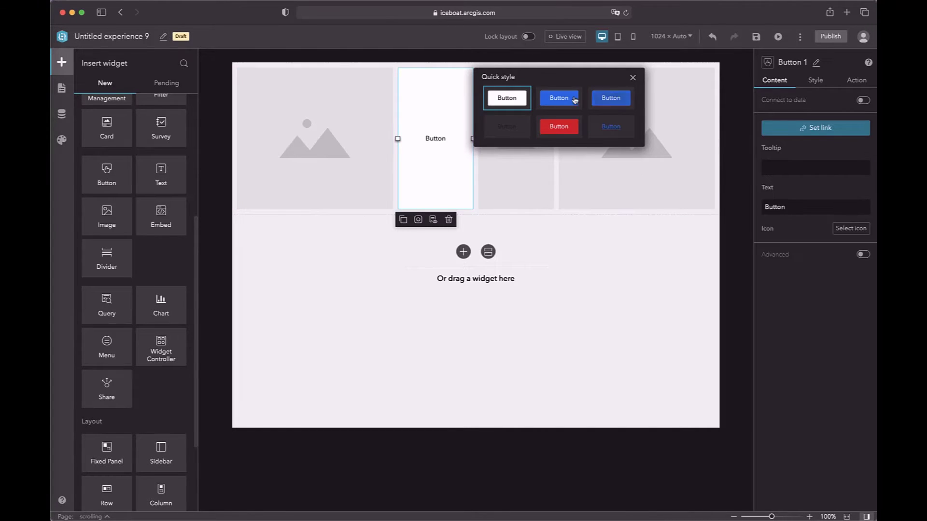
left_click(571, 101)
left_click(634, 80)
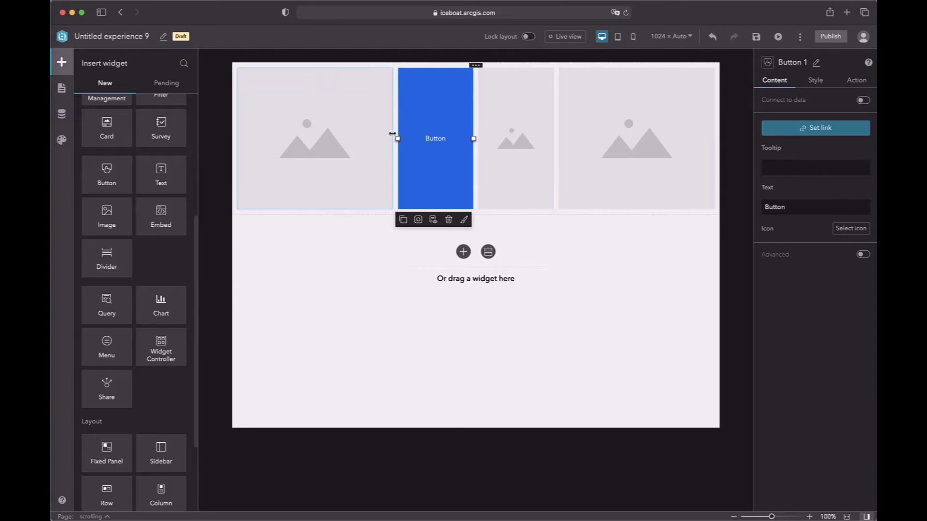
- Widen the button and the middle image, then move the button to the row's right end
left_click_drag(398, 139, 363, 140)
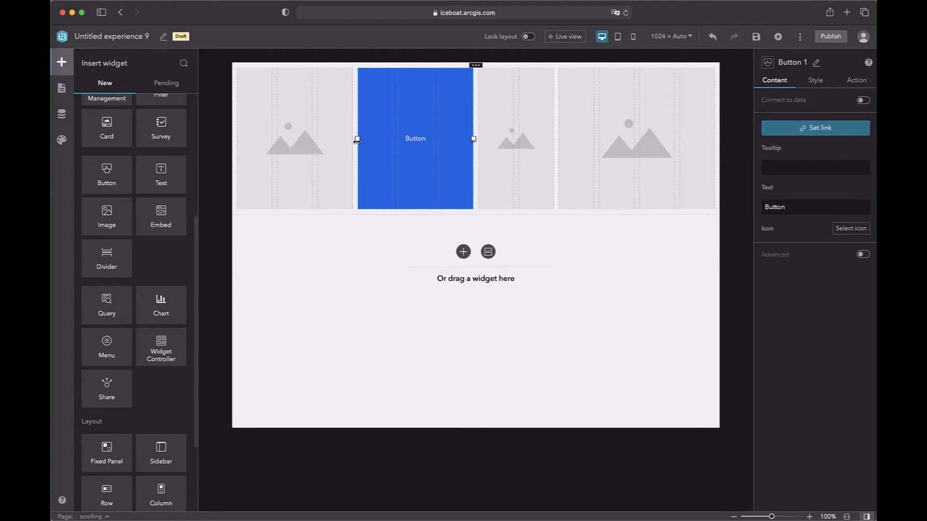
left_click(536, 136)
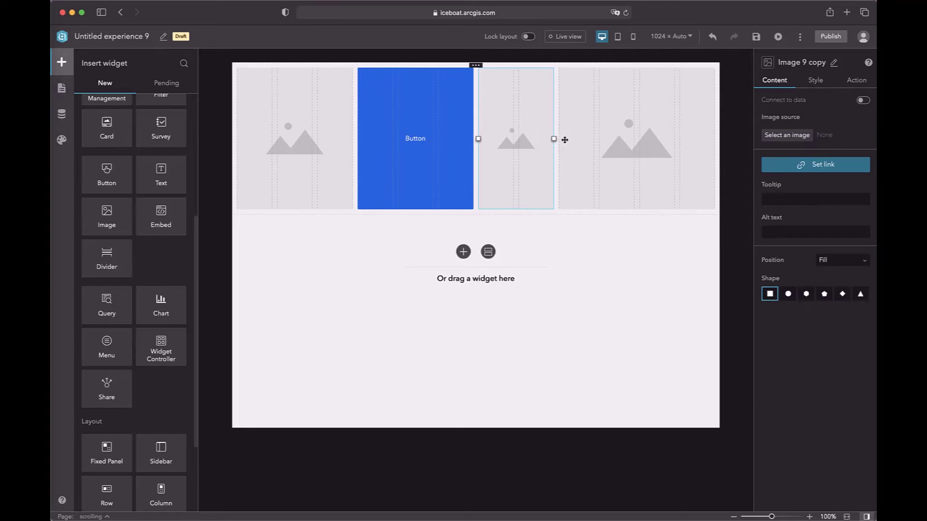
left_click_drag(567, 139, 593, 139)
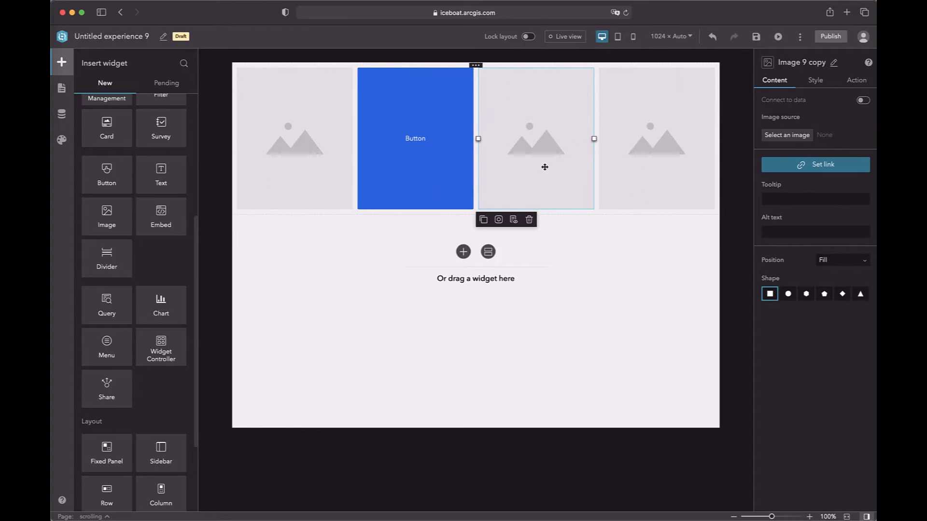
left_click_drag(429, 168, 517, 182)
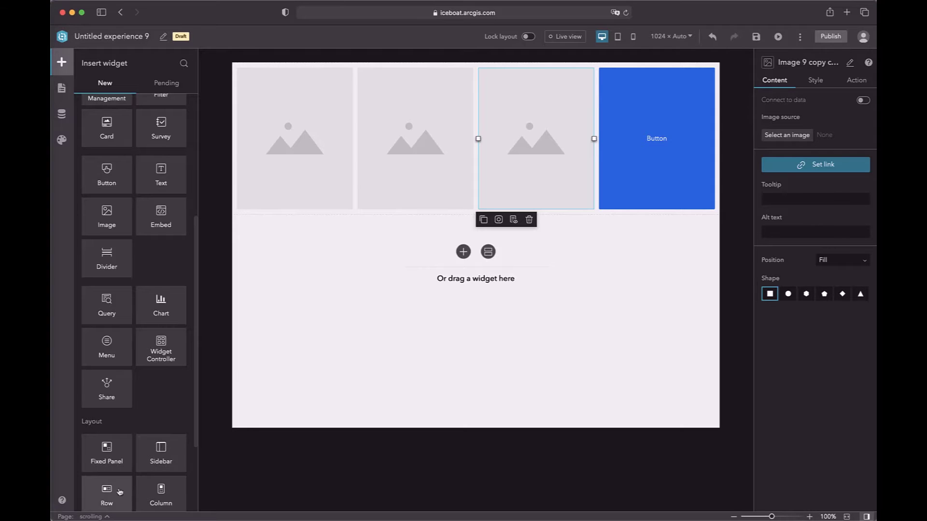
- Switch to the rows page and select the image in row 1 and both images in row 2
left_click(105, 517)
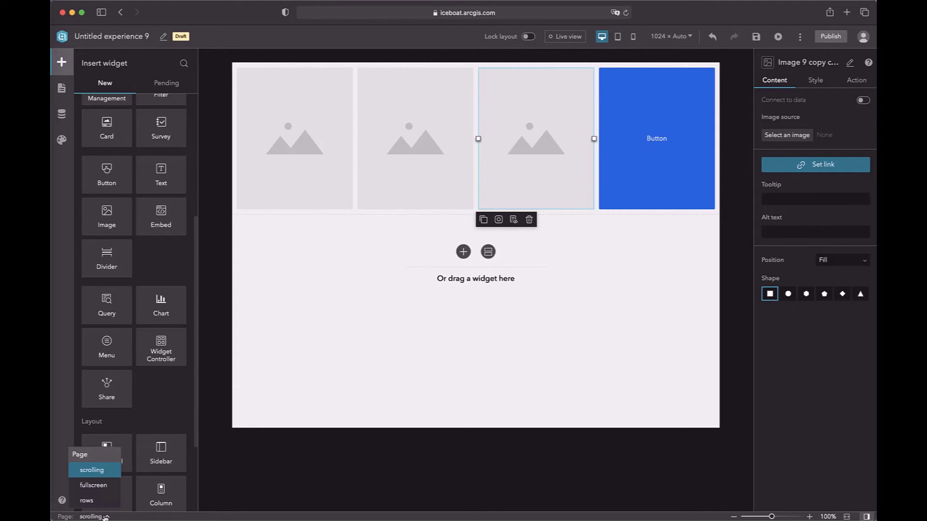
left_click(101, 505)
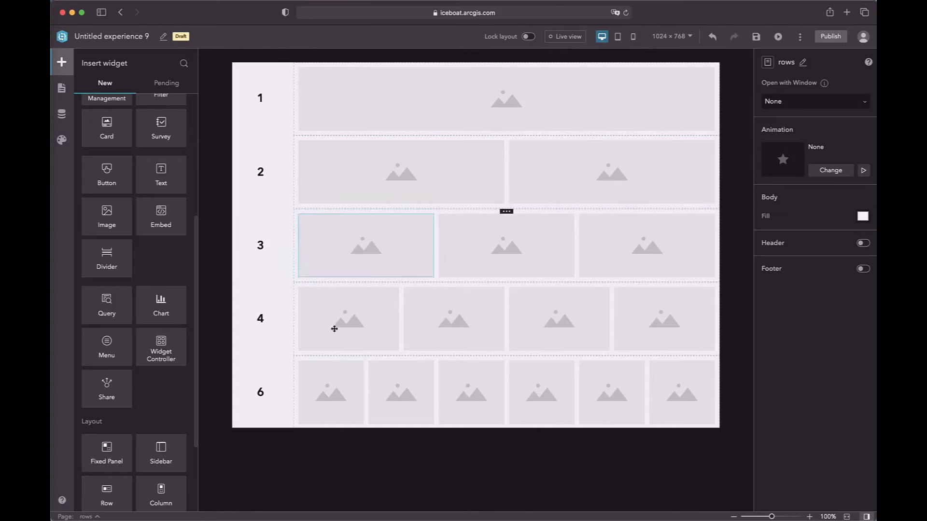
left_click(492, 111)
left_click(480, 182)
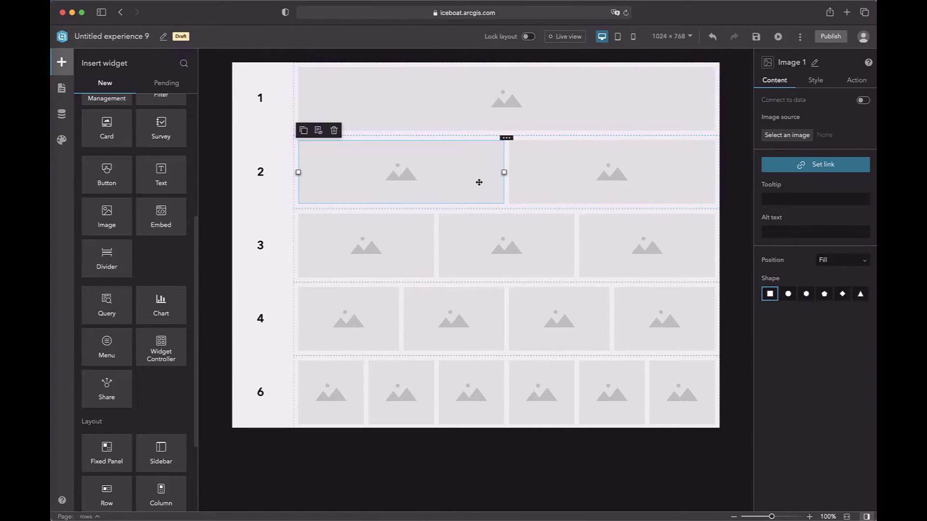
left_click(538, 190)
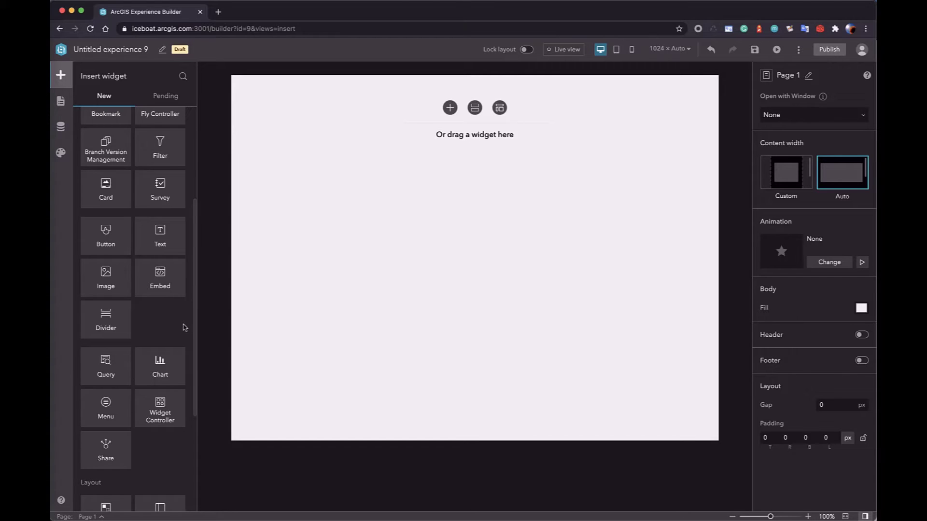
- Add a fixed panel to Page 1 with an Image widget inside it
scroll(185, 328, "down", 5)
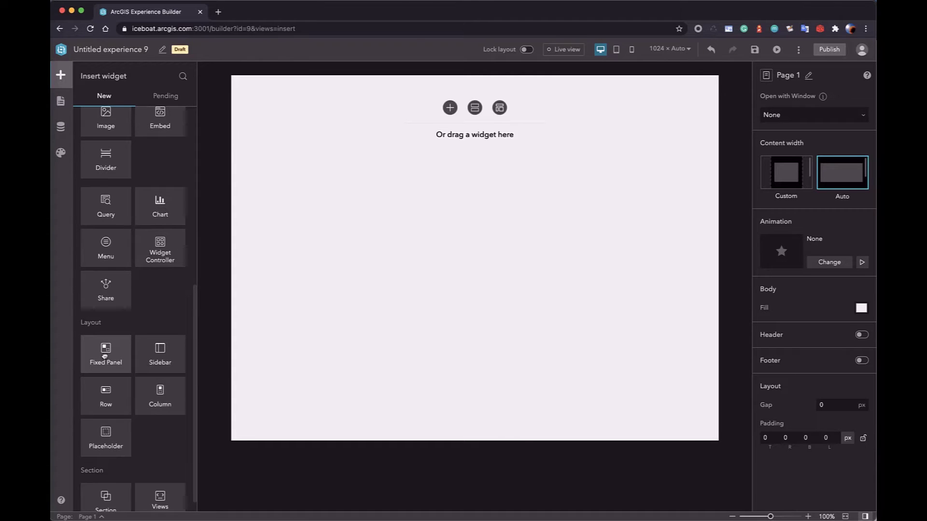
left_click_drag(104, 356, 358, 167)
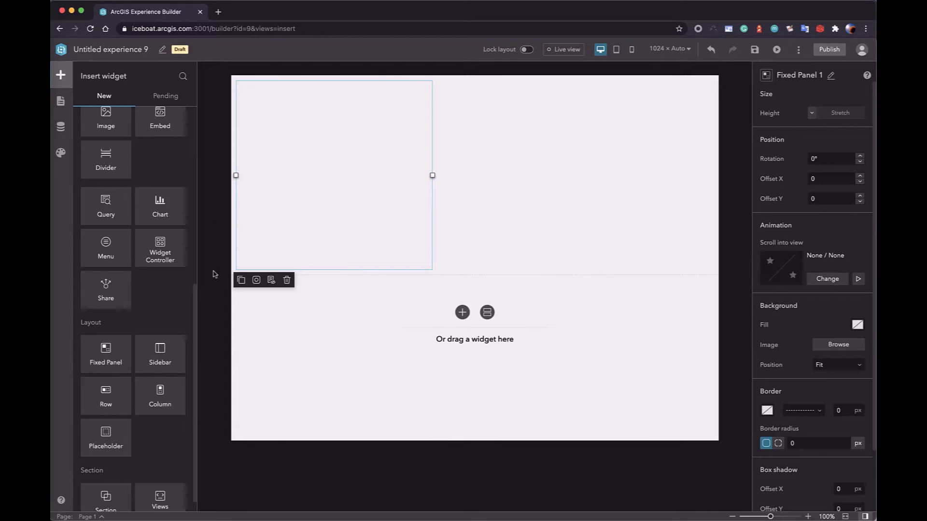
scroll(185, 237, "up", 4)
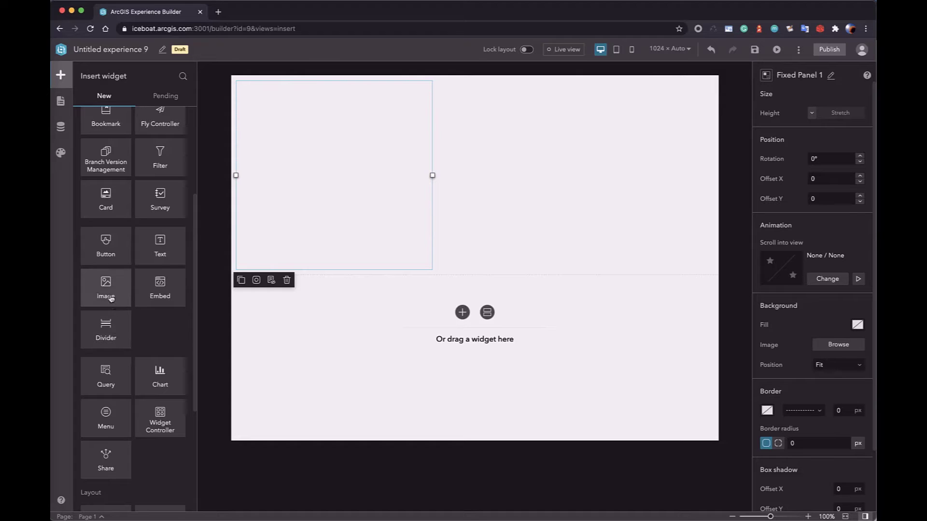
left_click_drag(114, 296, 341, 187)
- Show the city skyline photo at Full size in the panel and place a button over it
left_click(803, 152)
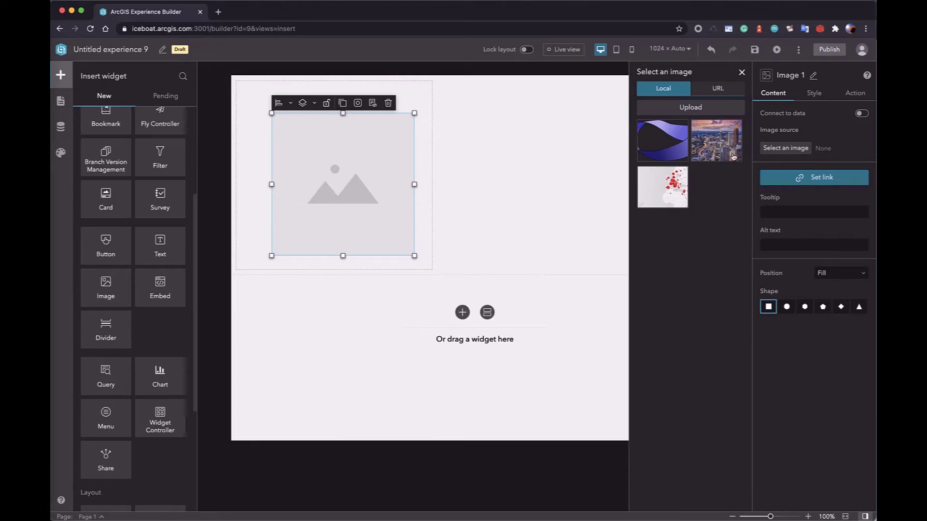
left_click(716, 140)
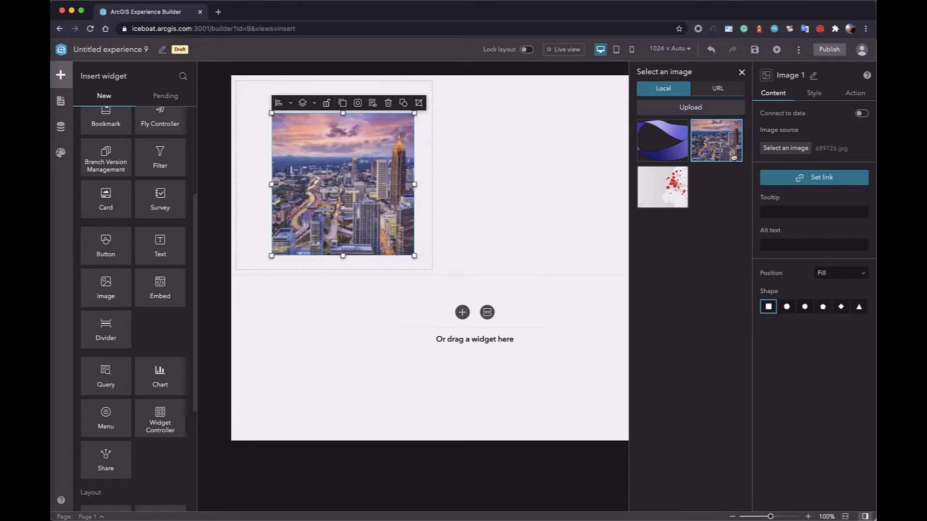
left_click(280, 103)
left_click(278, 238)
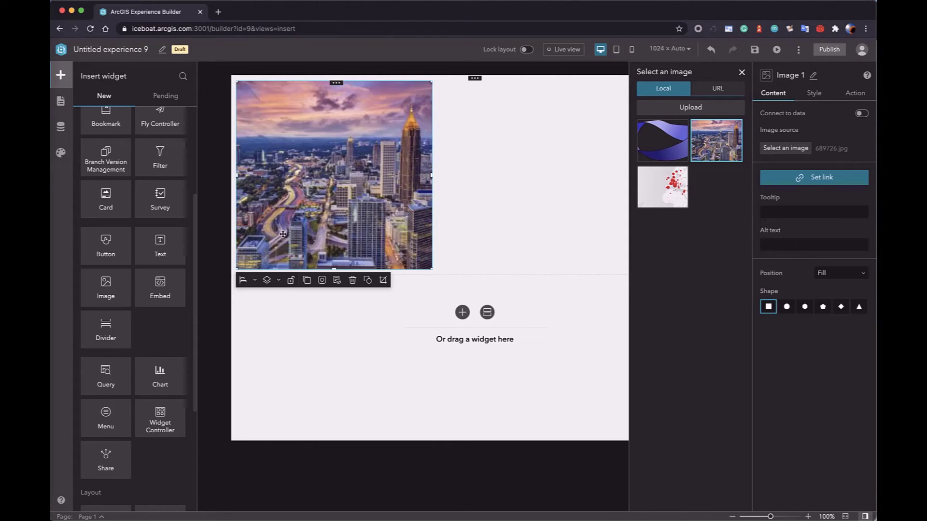
left_click_drag(102, 254, 369, 251)
- Make the button blue, narrow it, and add a text element onto the city photo
left_click(520, 270)
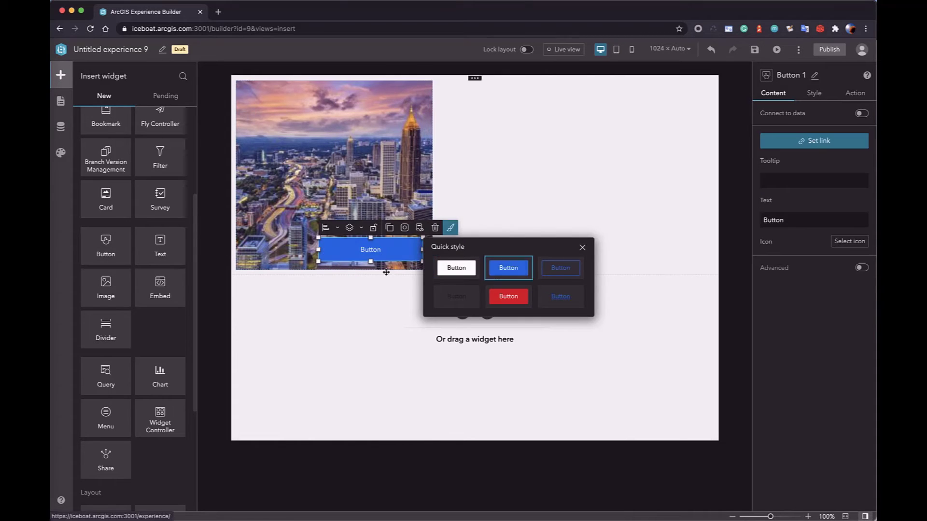
left_click_drag(319, 261, 377, 262)
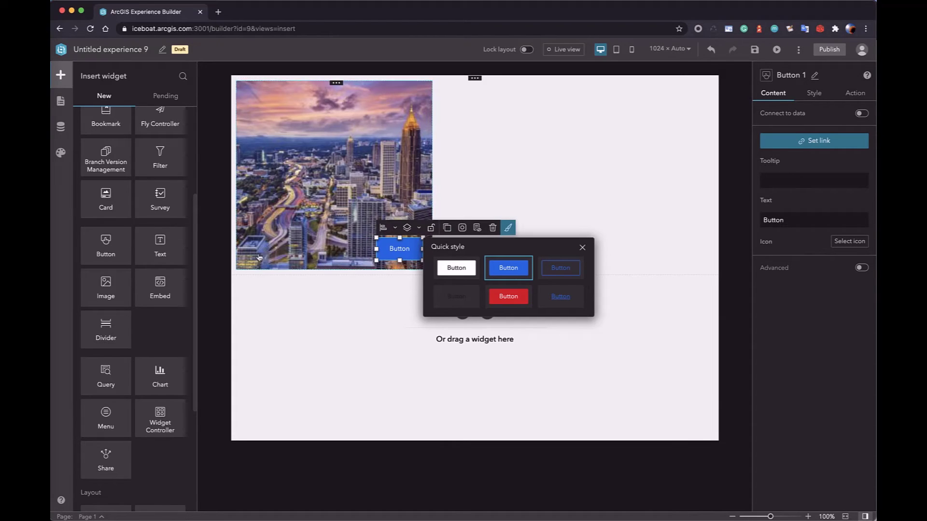
left_click_drag(155, 251, 326, 113)
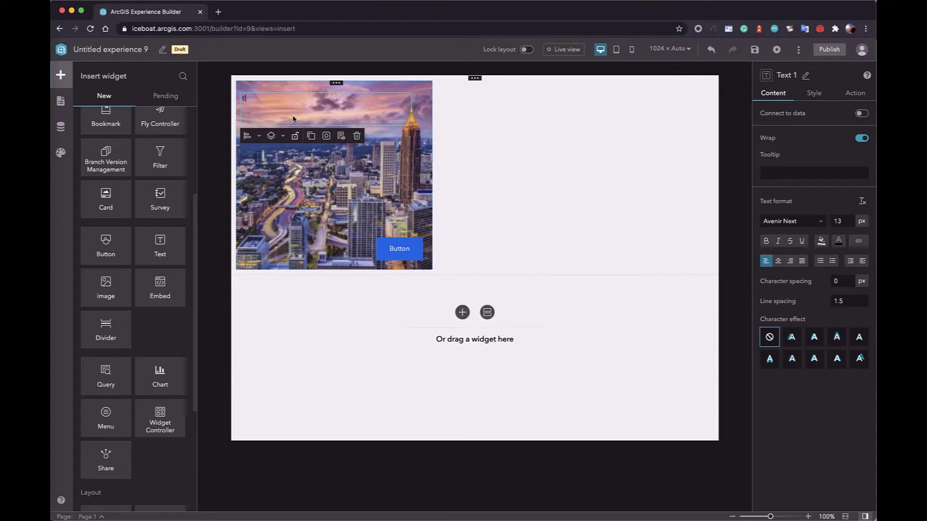
- Format the ExB text as 24 px, lightest blue theme colour, and bold
double_click(254, 100)
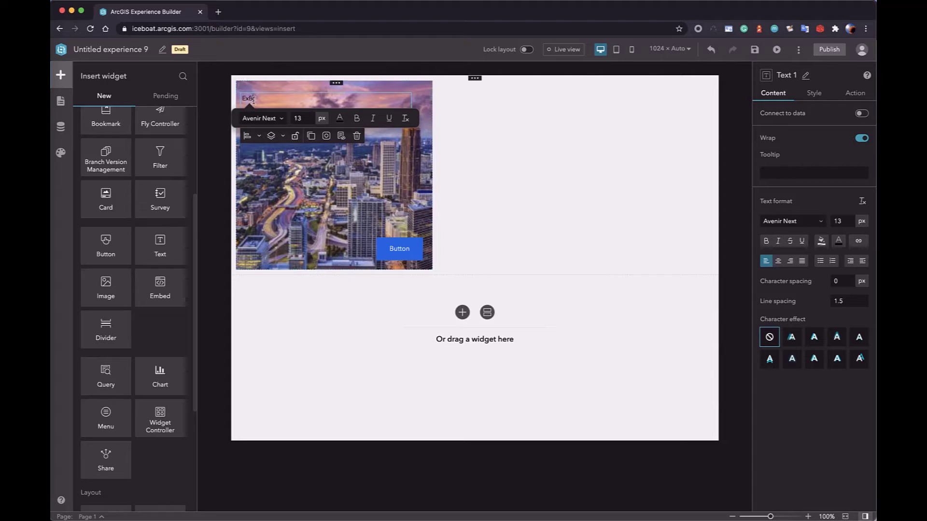
left_click(247, 99)
double_click(243, 98)
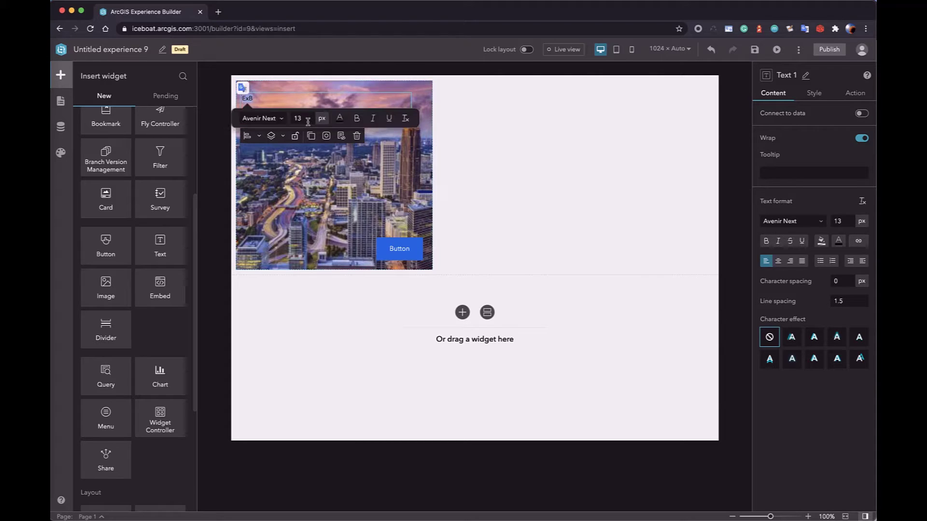
left_click_drag(308, 121, 291, 118)
type("24")
key("Return")
left_click(339, 124)
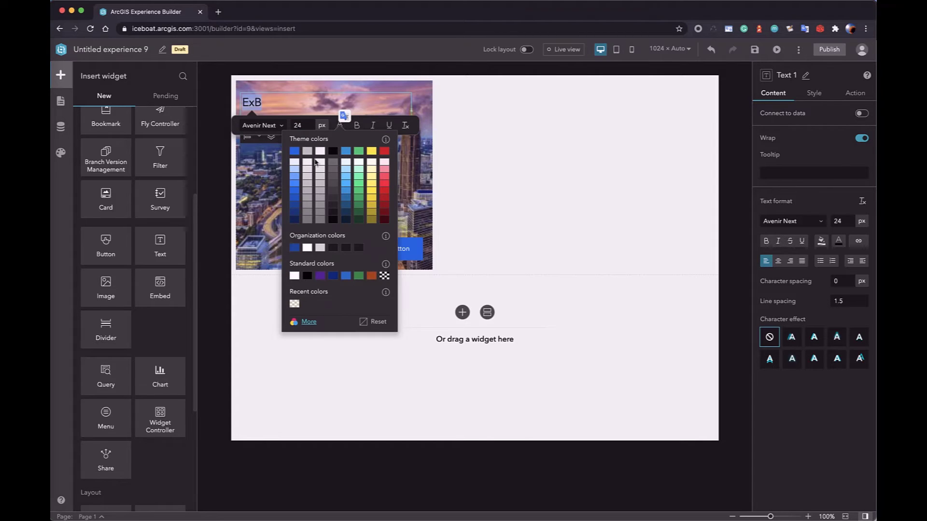
left_click(294, 163)
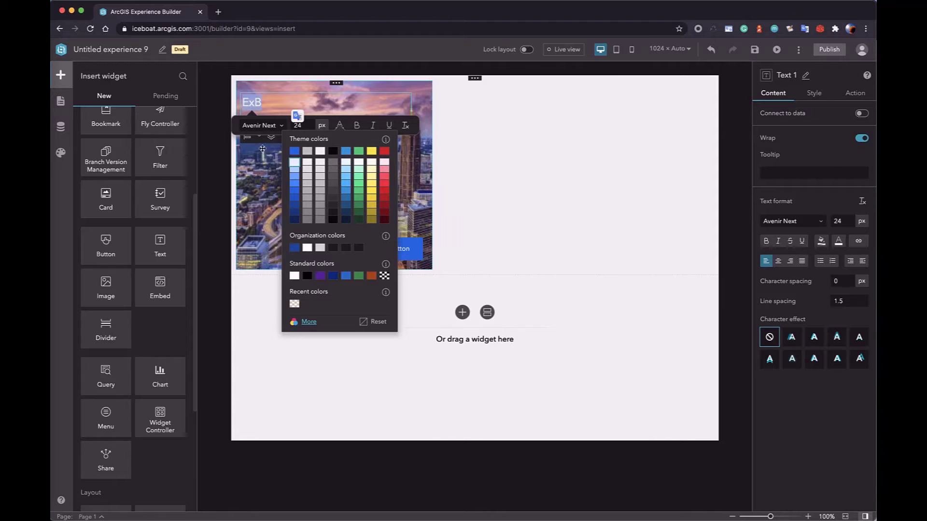
key("super+b")
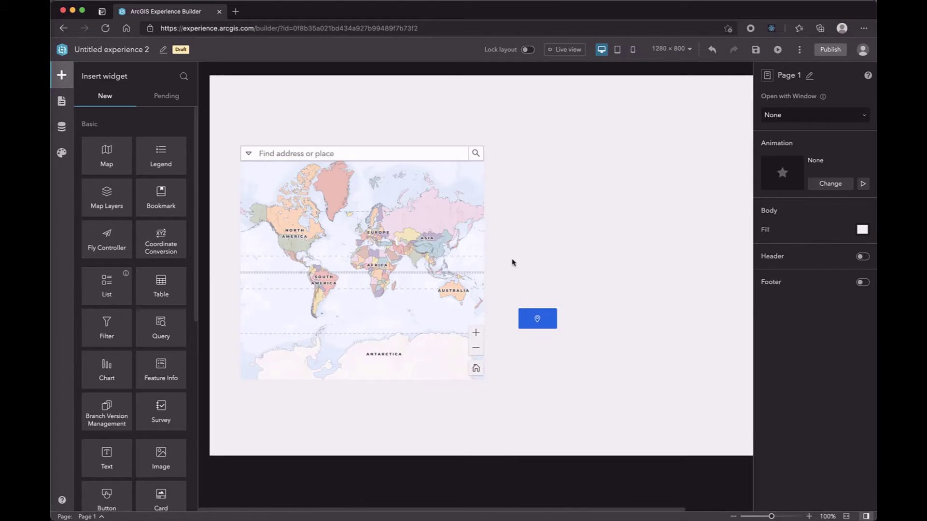
- Move the blue button onto the map and shift the map right and up
left_click(542, 322)
left_click_drag(542, 322, 272, 363)
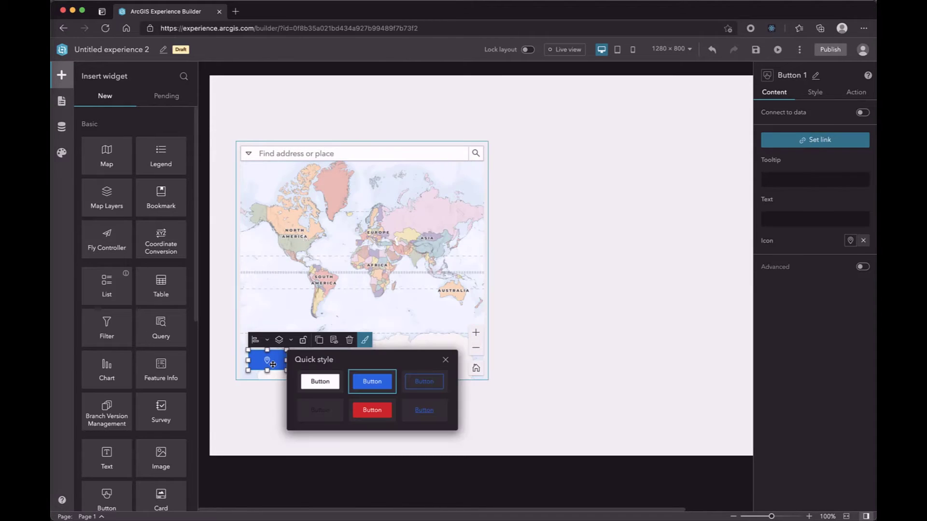
left_click(258, 416)
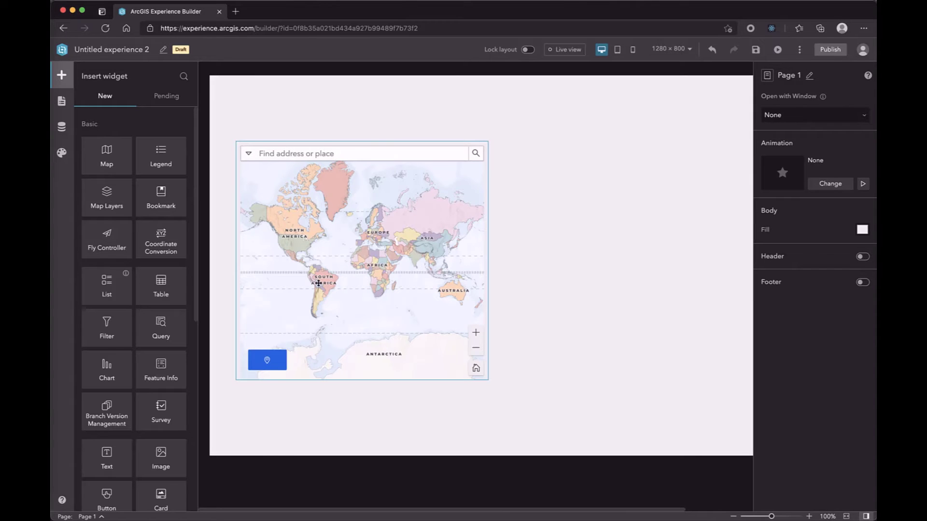
left_click_drag(318, 284, 445, 274)
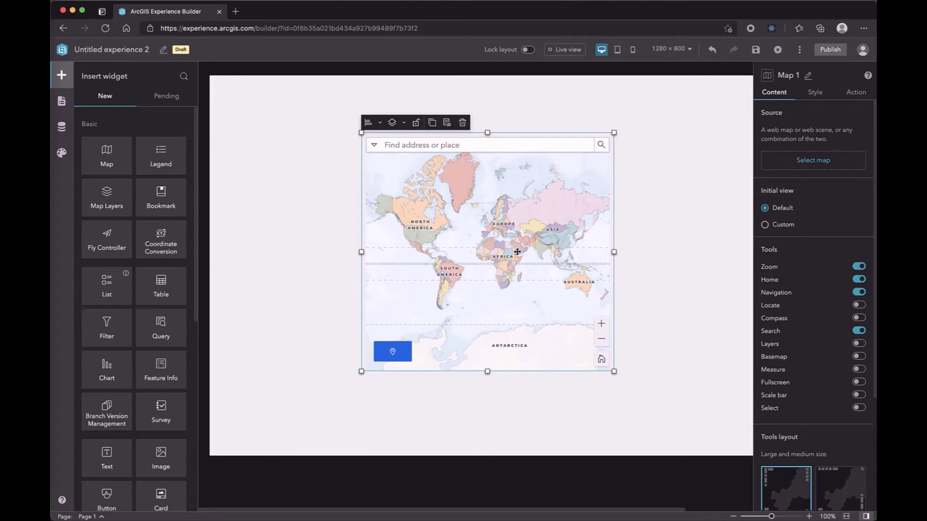
left_click_drag(520, 251, 577, 230)
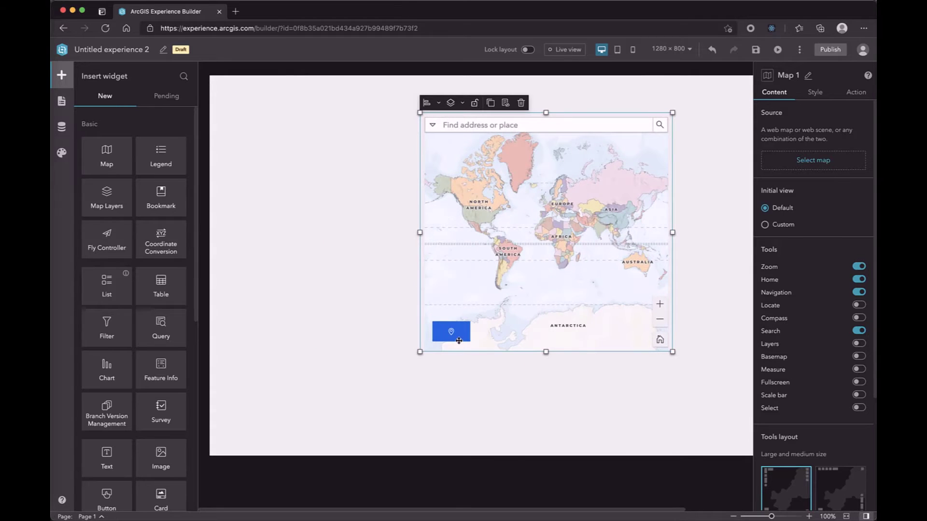
left_click_drag(458, 341, 457, 154)
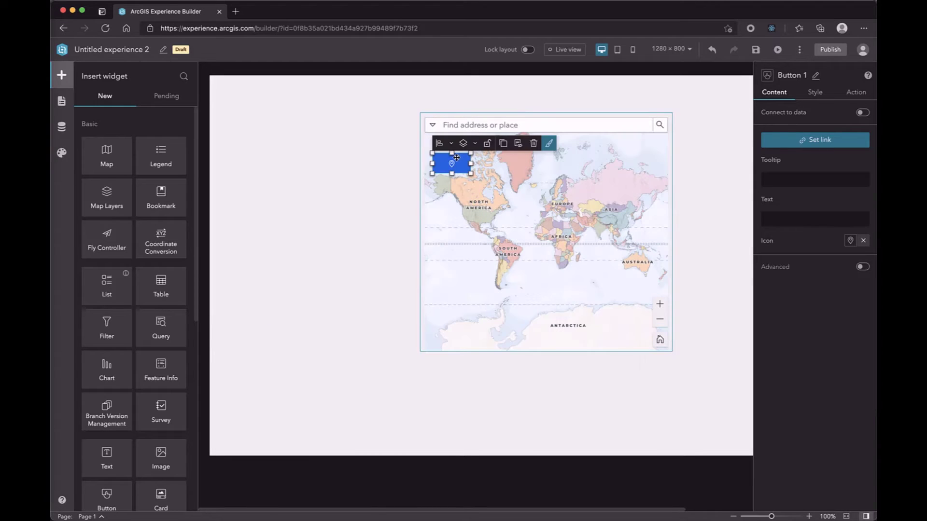
- Enable 'Kept within the parent container' and place the button at the map's bottom-left corner
left_click(821, 94)
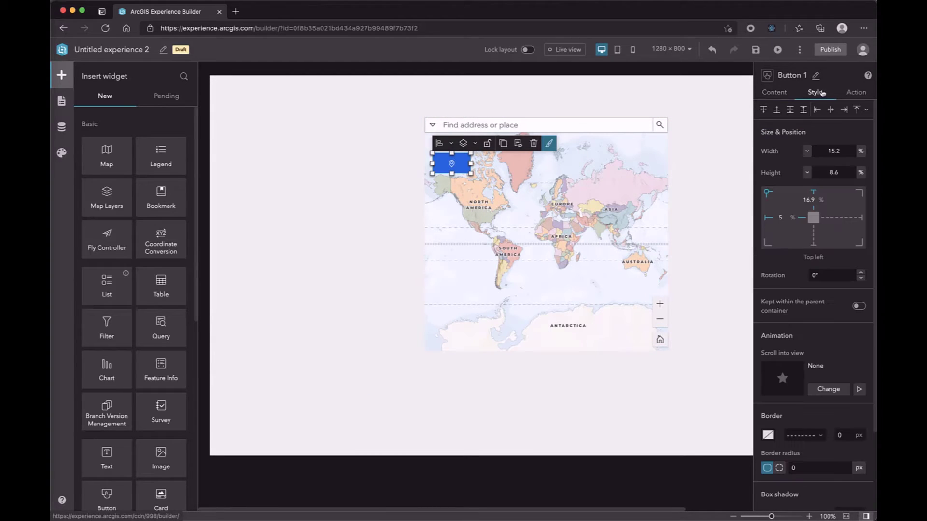
left_click(860, 307)
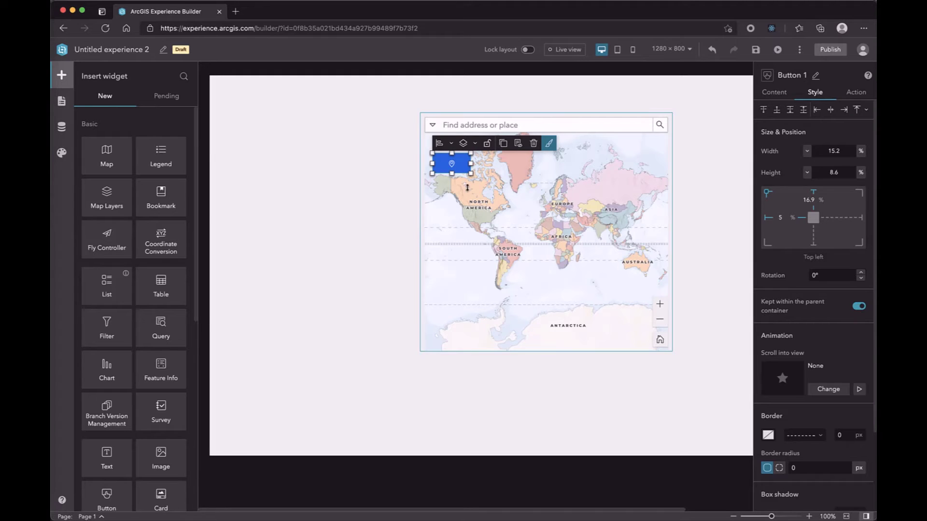
left_click_drag(452, 163, 403, 430)
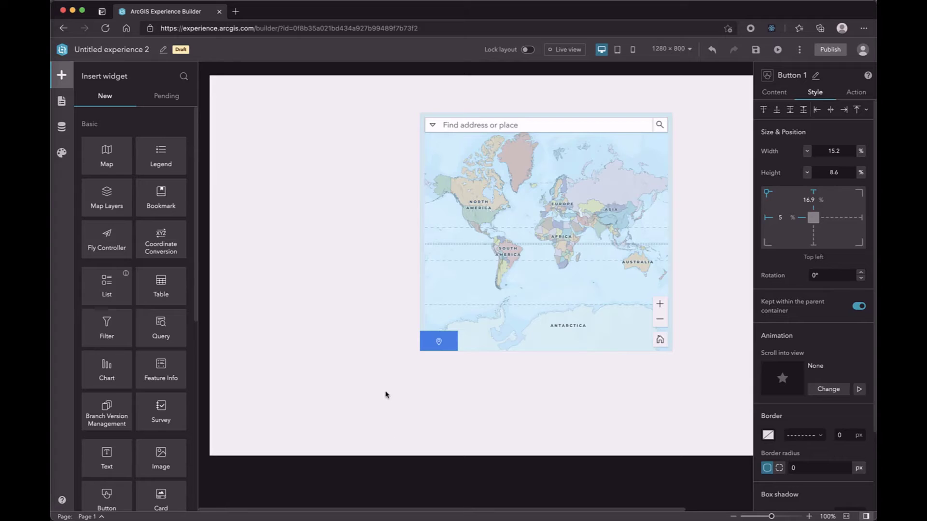
left_click_drag(386, 395, 377, 384)
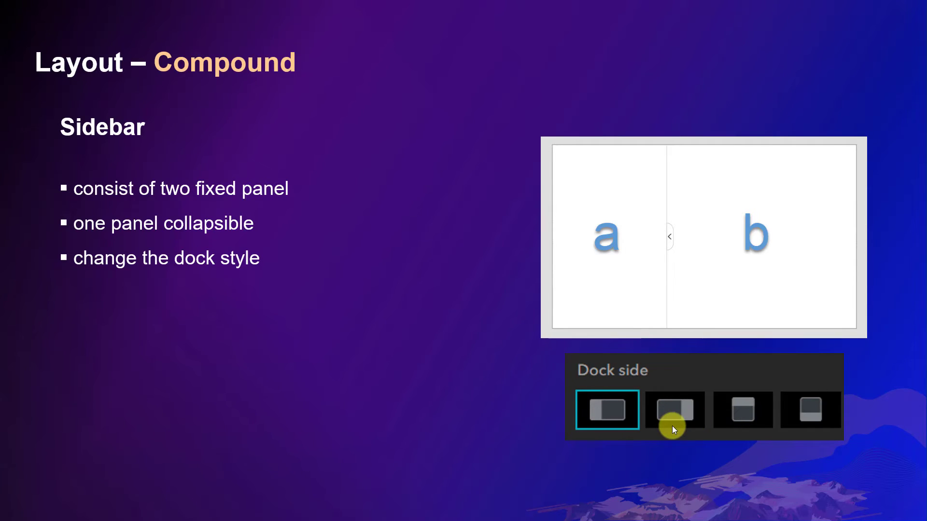
- Advance past the Layout – Compound slide to the Sidebar demo title card
left_click(795, 456)
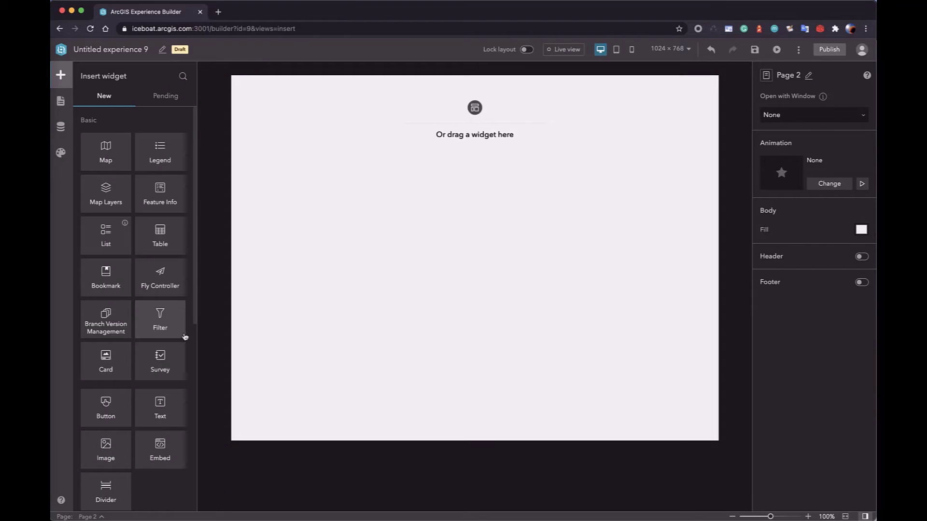
scroll(170, 290, "down", 5)
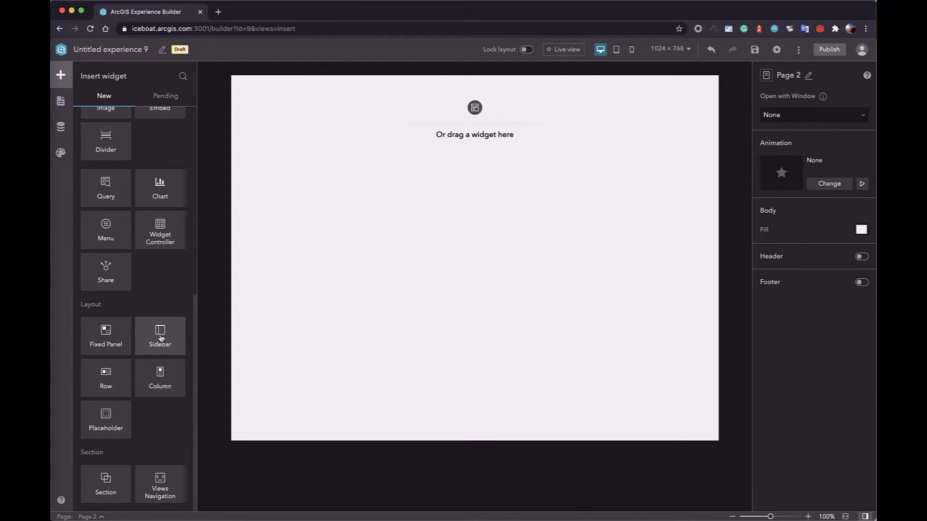
- Add Sidebar 1 to Page 2 with a full-size, image-left List in its left panel
left_click_drag(159, 337, 449, 236)
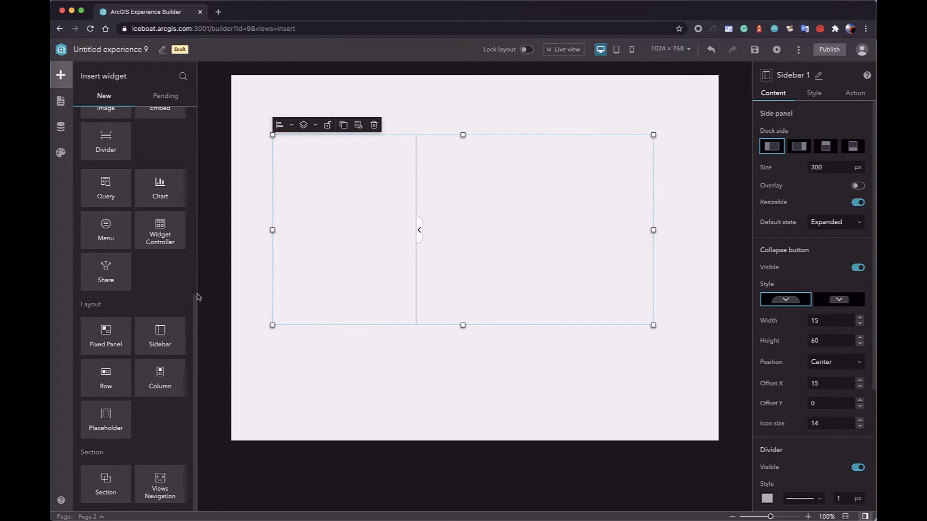
scroll(181, 289, "up", 5)
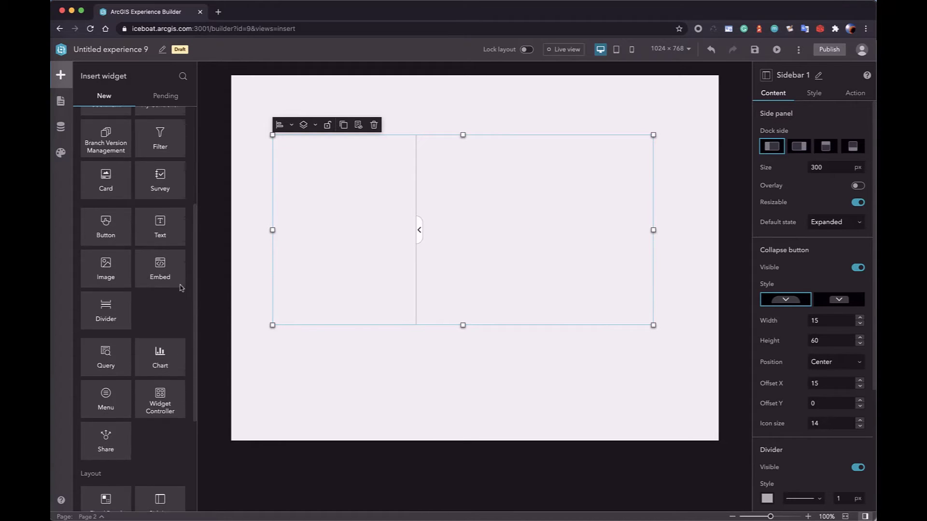
scroll(181, 288, "up", 3)
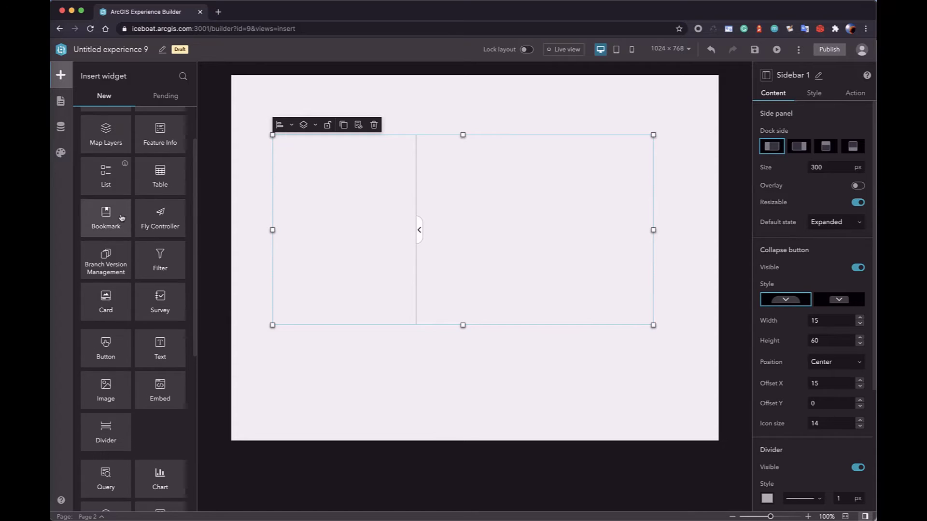
left_click_drag(115, 183, 331, 236)
left_click(244, 145)
left_click(252, 280)
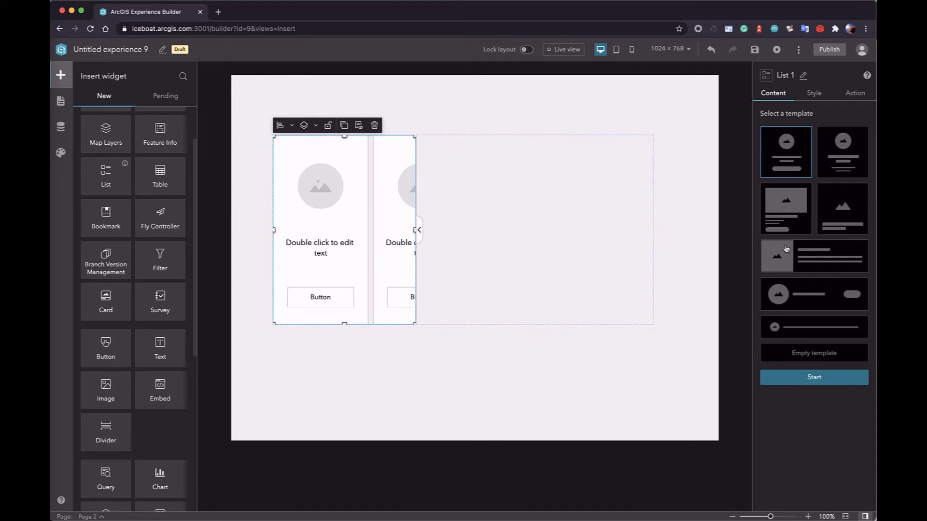
left_click(831, 268)
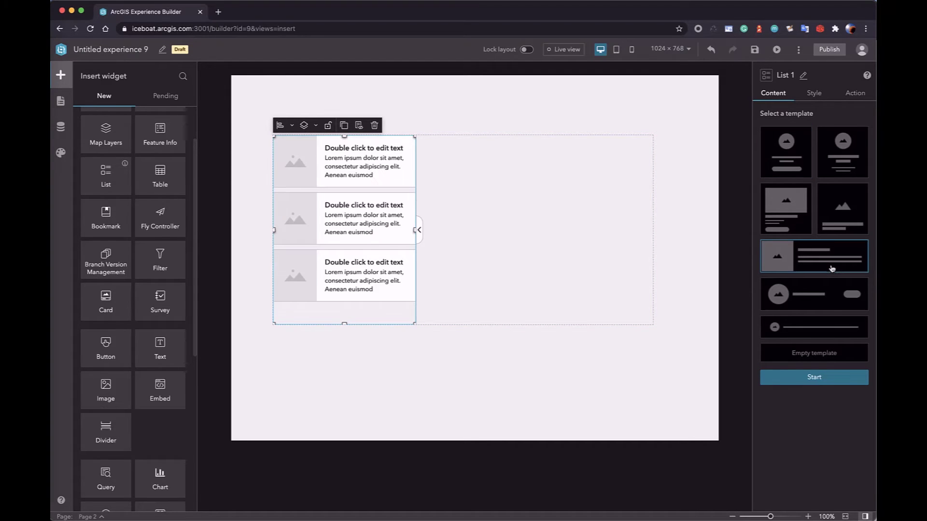
- Place a full-size map in the sidebar's main panel
scroll(110, 174, "up", 2)
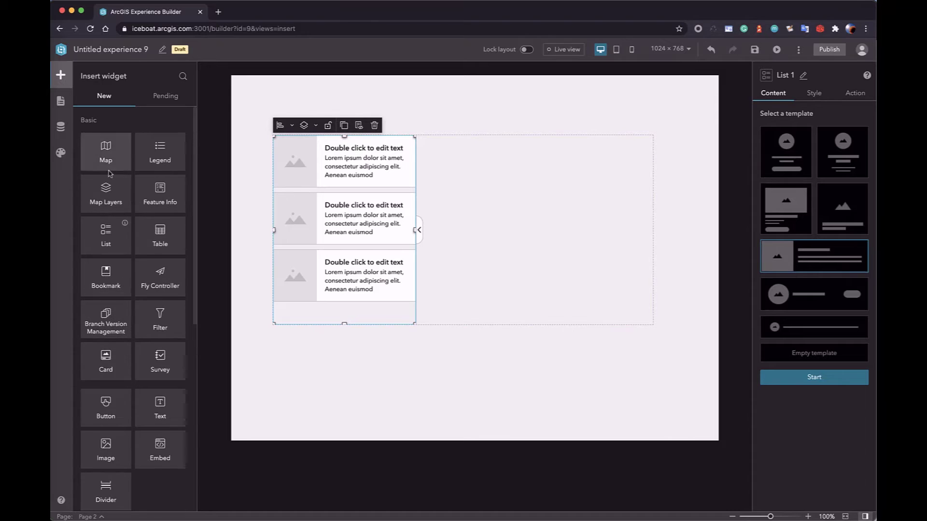
left_click_drag(109, 164, 521, 233)
left_click(439, 124)
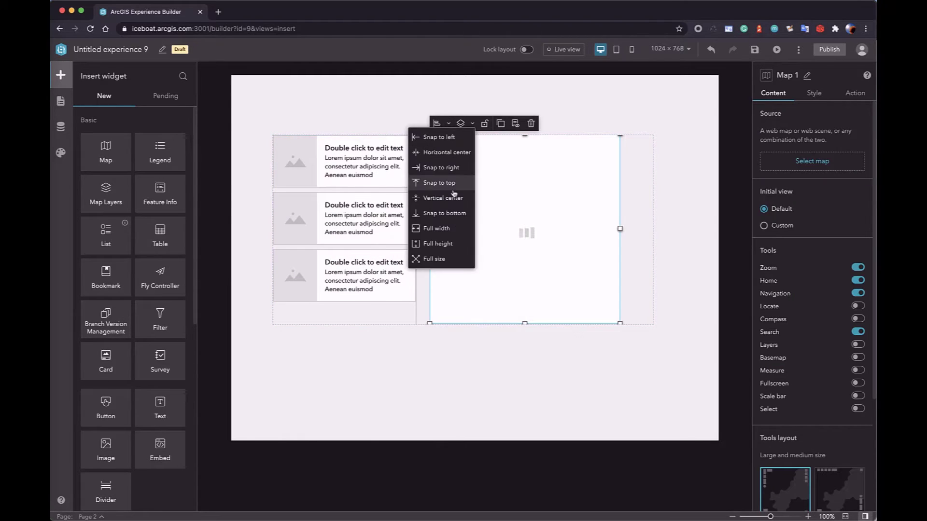
left_click(434, 259)
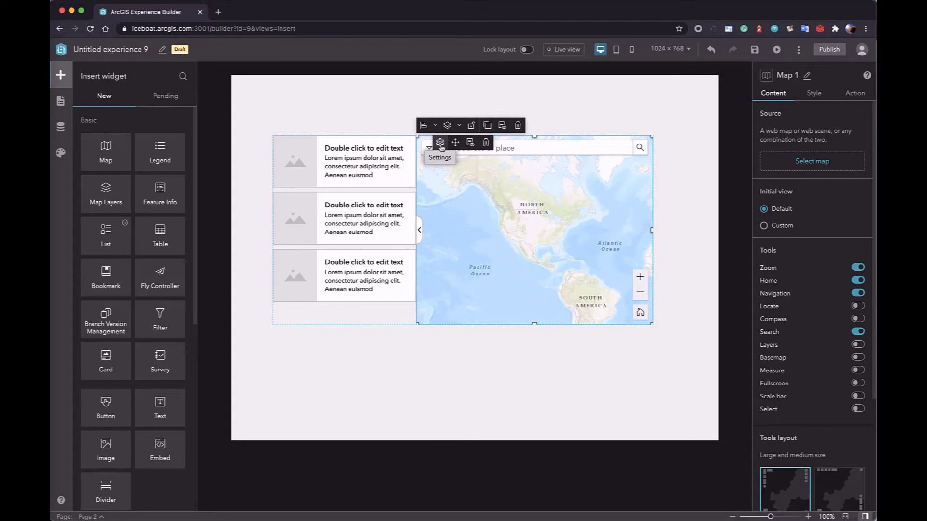
- Test collapsing the sidebar, try right, top and bottom docking, then dock it left
left_click(440, 143)
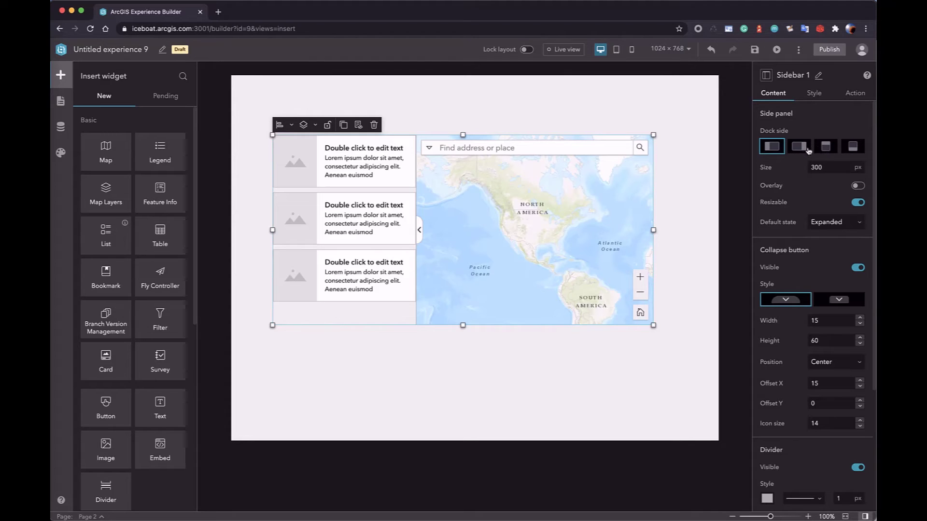
left_click(419, 230)
left_click(274, 230)
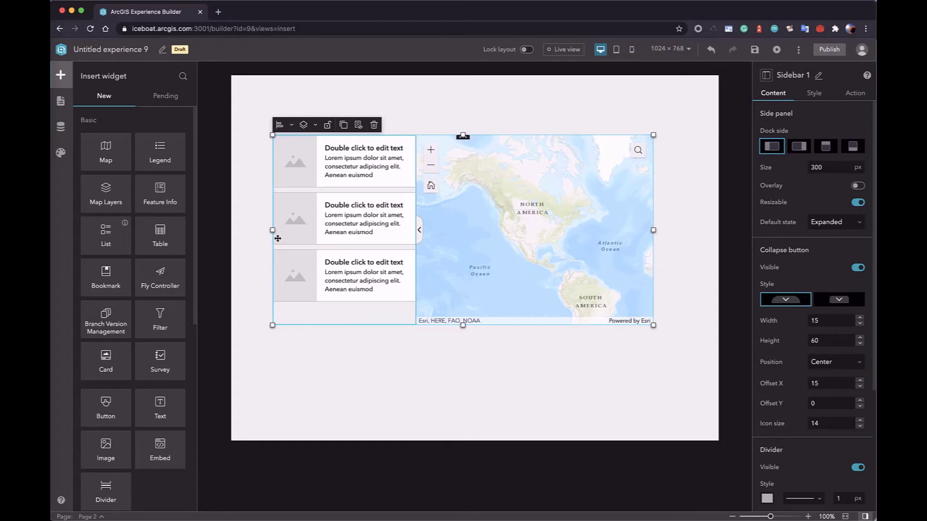
left_click(797, 145)
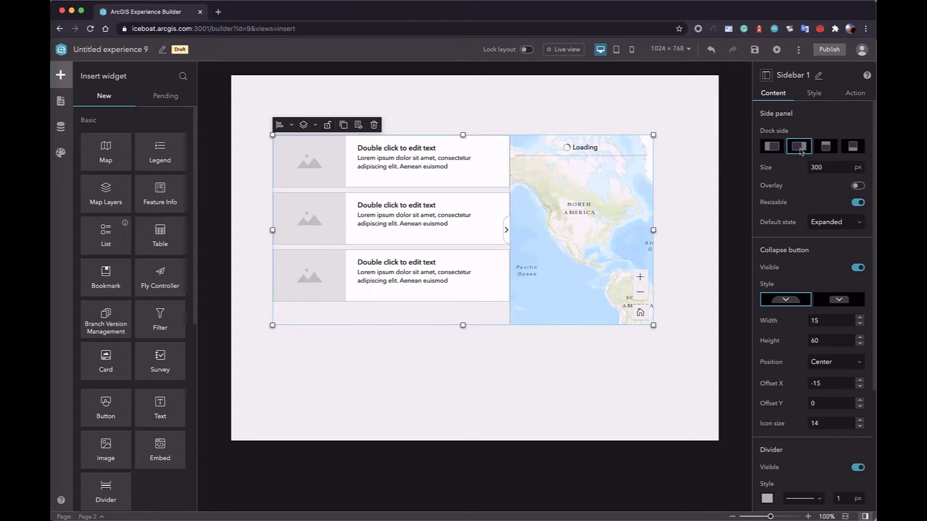
left_click(507, 232)
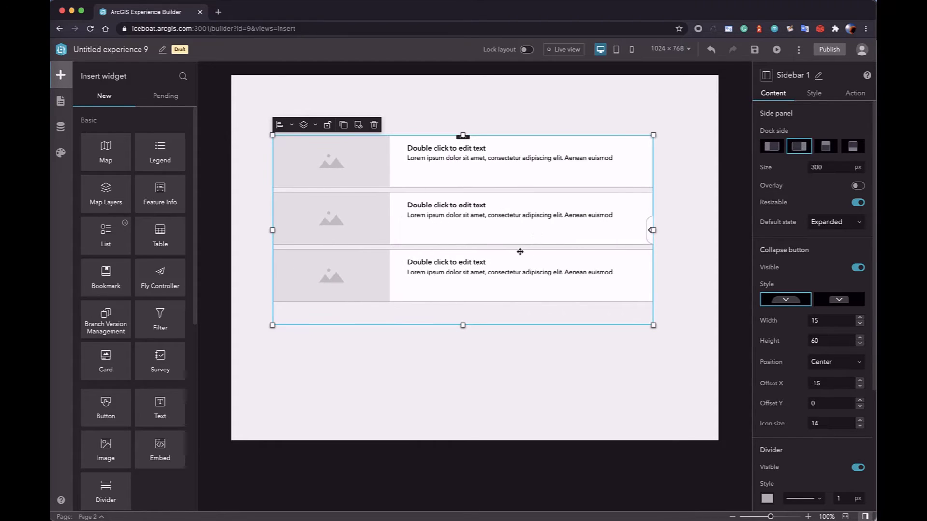
left_click(649, 240)
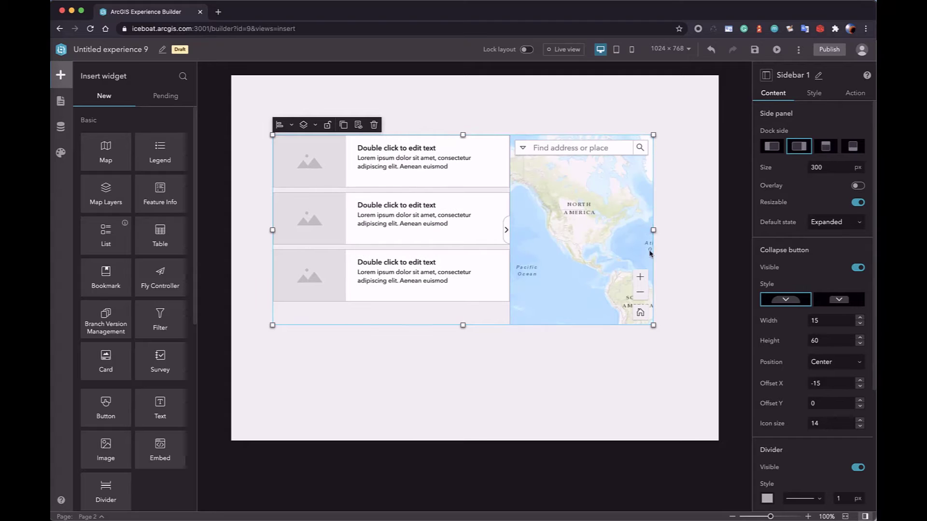
left_click(827, 149)
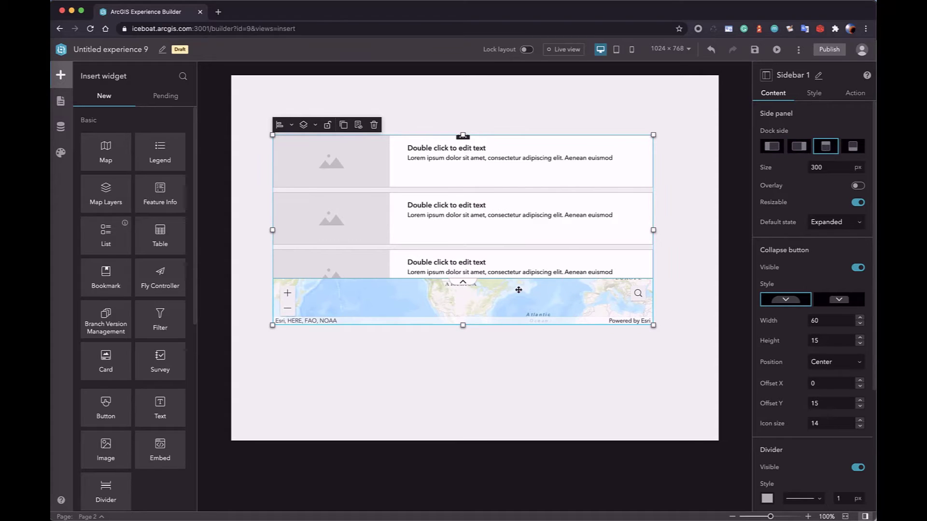
left_click(852, 146)
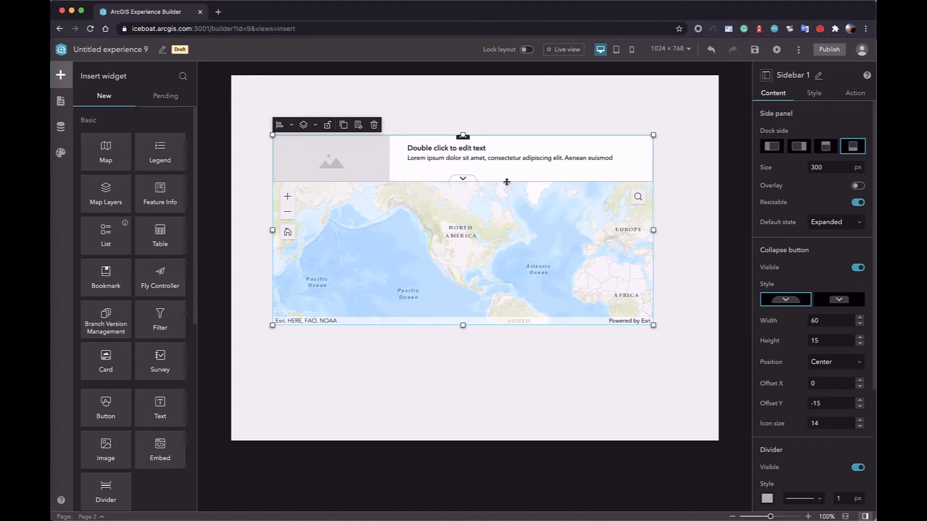
left_click(464, 179)
left_click(463, 324)
left_click(773, 150)
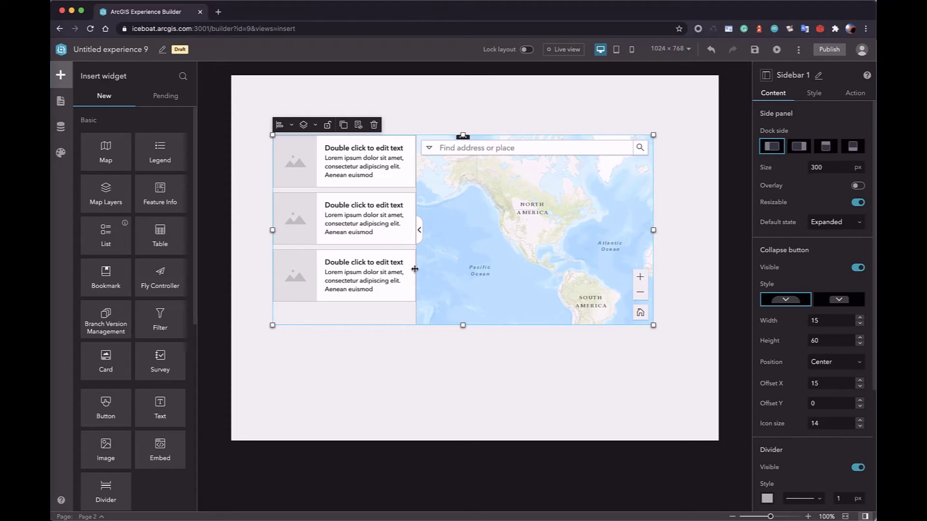
- Resize the list panel to 277 px, turn on Overlay, and test its collapse arrow
mouse_move(416, 269)
left_mouse_down()
mouse_move(467, 263)
mouse_move(380, 267)
mouse_move(405, 269)
left_mouse_up()
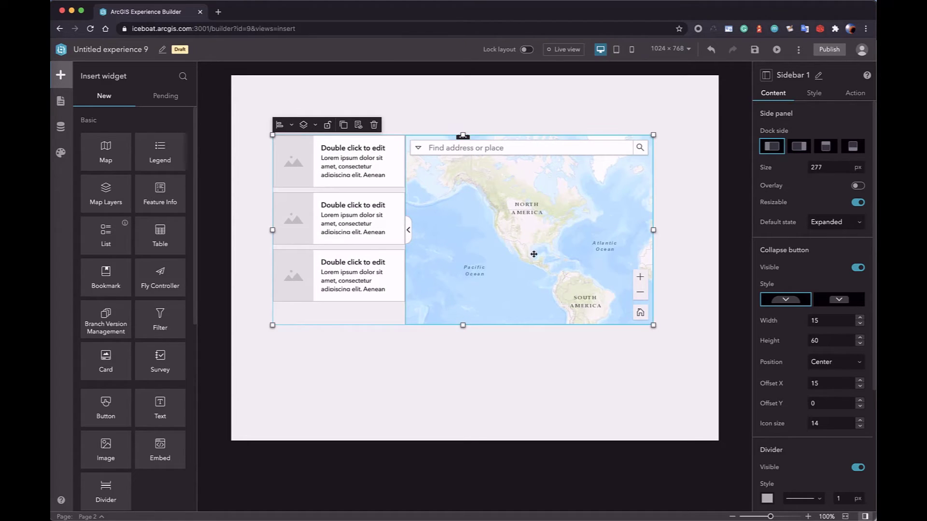
left_click(861, 188)
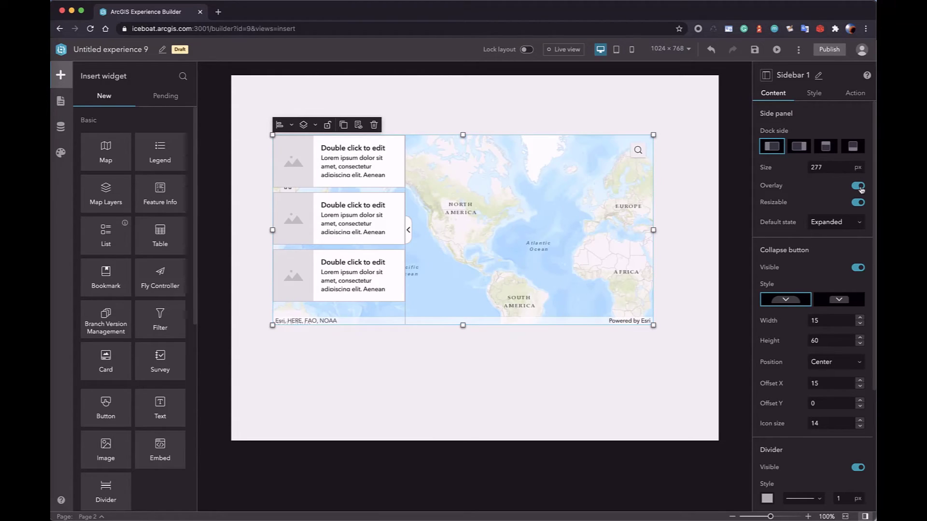
left_click(410, 240)
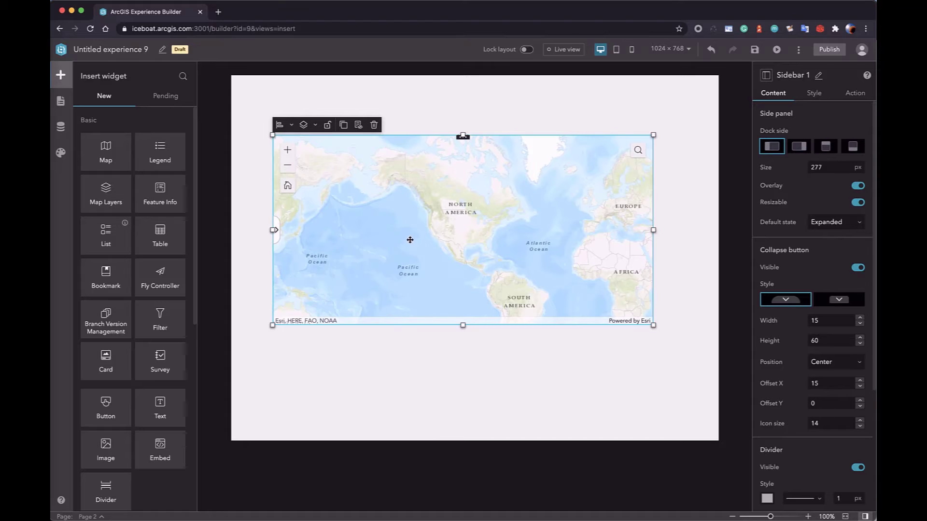
left_click(279, 241)
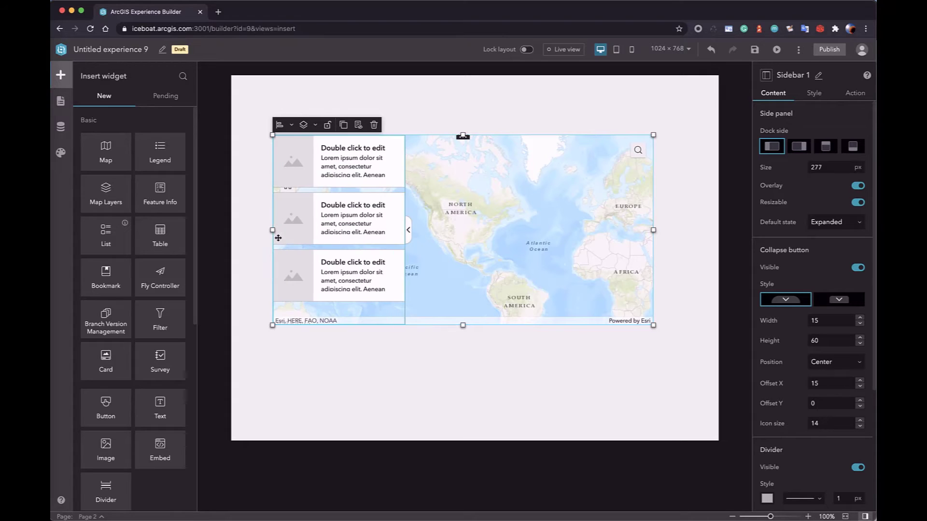
left_click(408, 232)
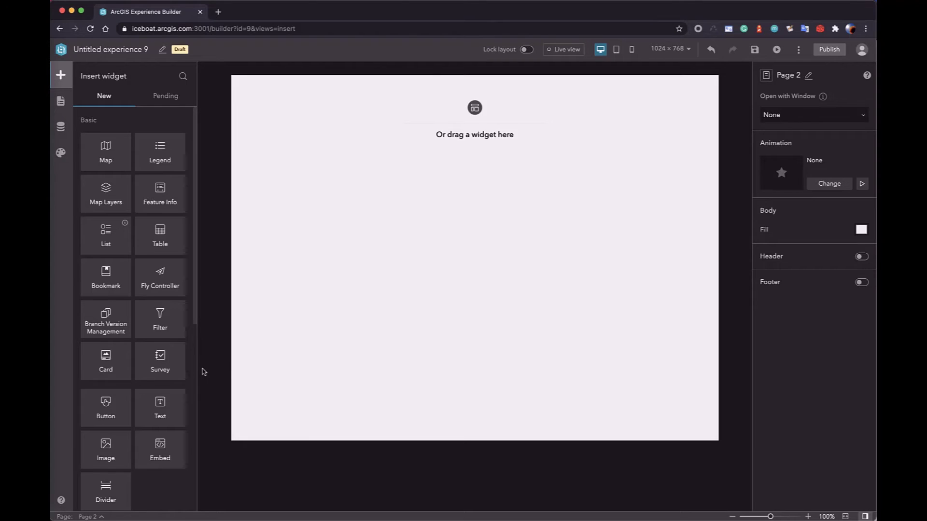
- Add Section 1 to Page 2 and give View 1 a pale cyan background fill
scroll(192, 374, "down", 7)
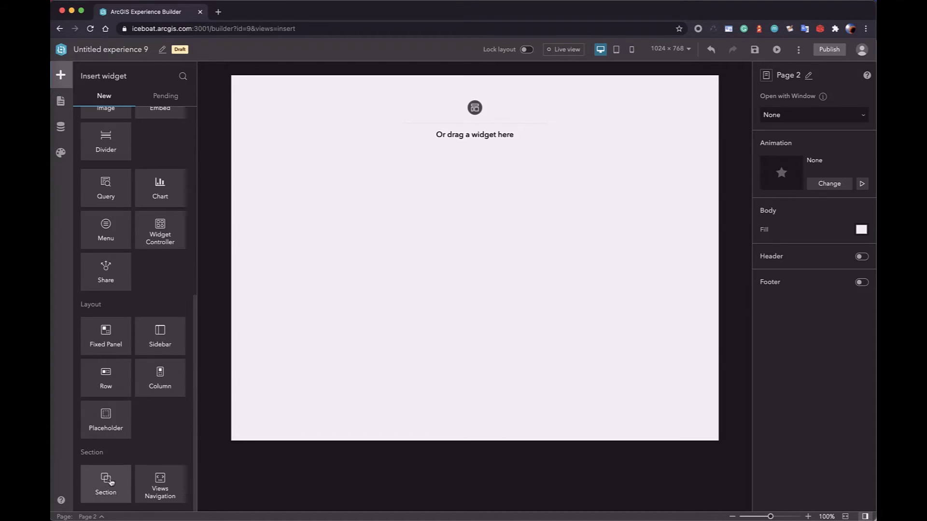
left_click_drag(106, 485, 430, 307)
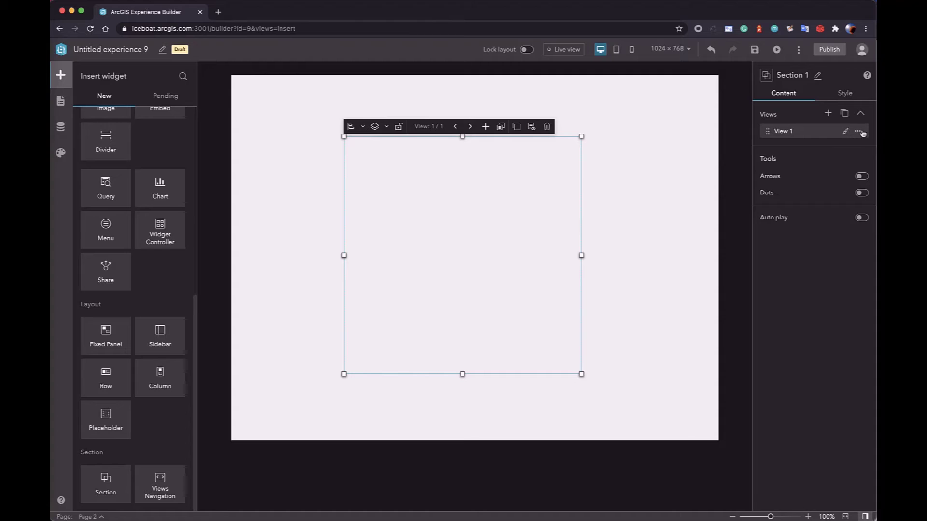
left_click(846, 131)
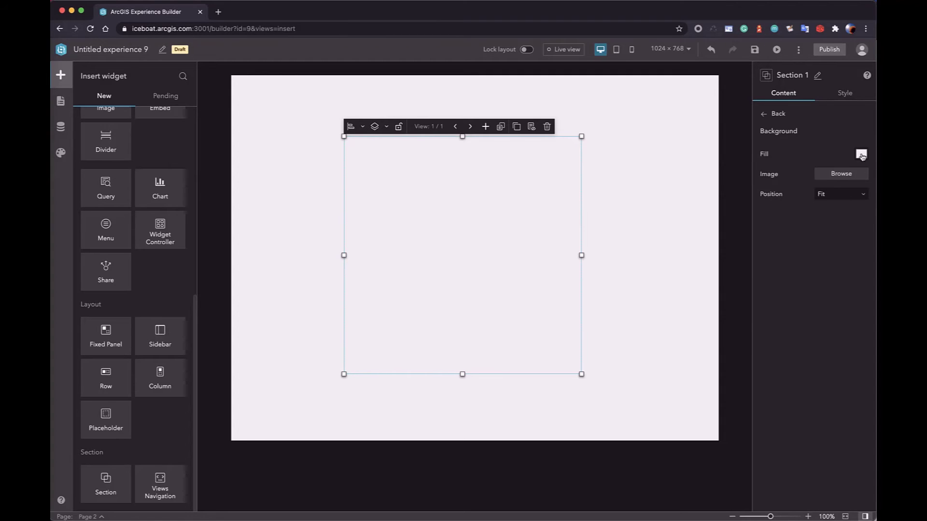
left_click(862, 154)
left_click(831, 198)
- Place an empty Image widget inside View 1
scroll(156, 176, "up", 1)
scroll(156, 177, "up", 2)
left_click_drag(107, 216, 456, 232)
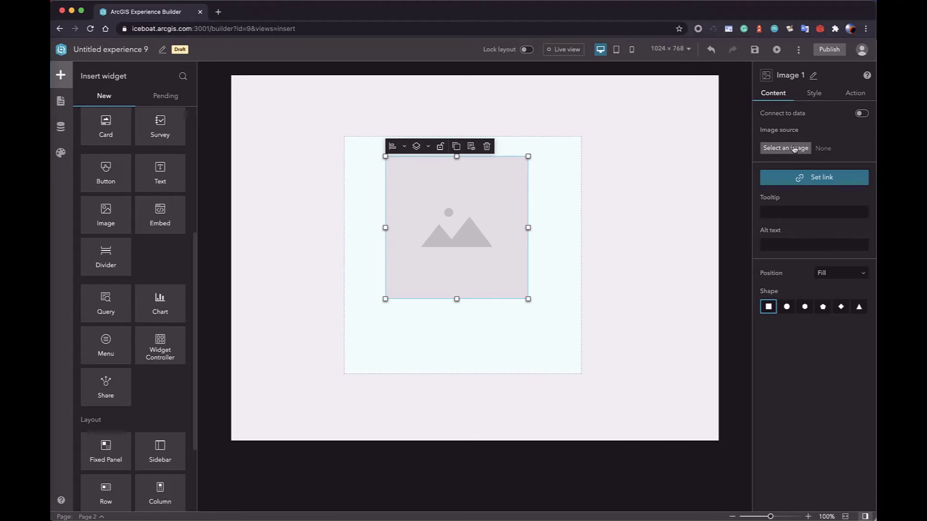
- Set the image to strip.png with Position set to Fit
left_click(794, 149)
left_click(676, 153)
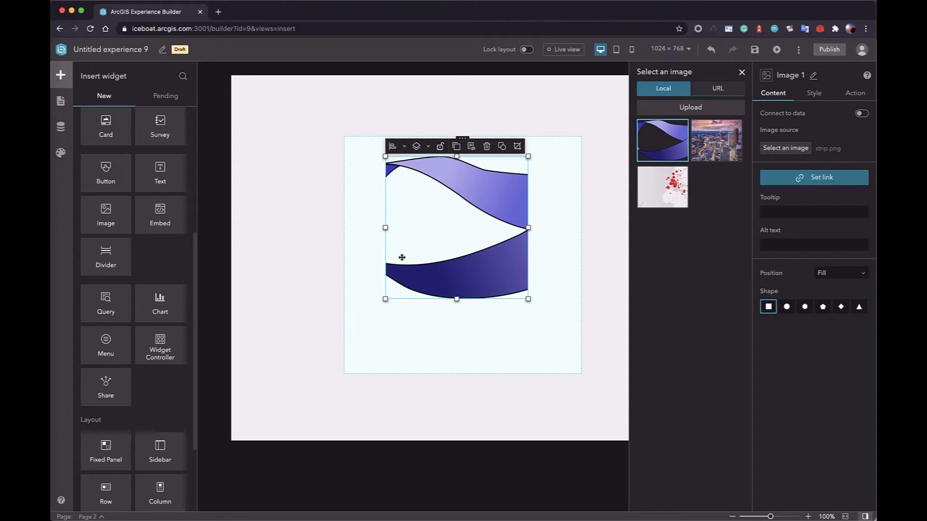
left_click(852, 274)
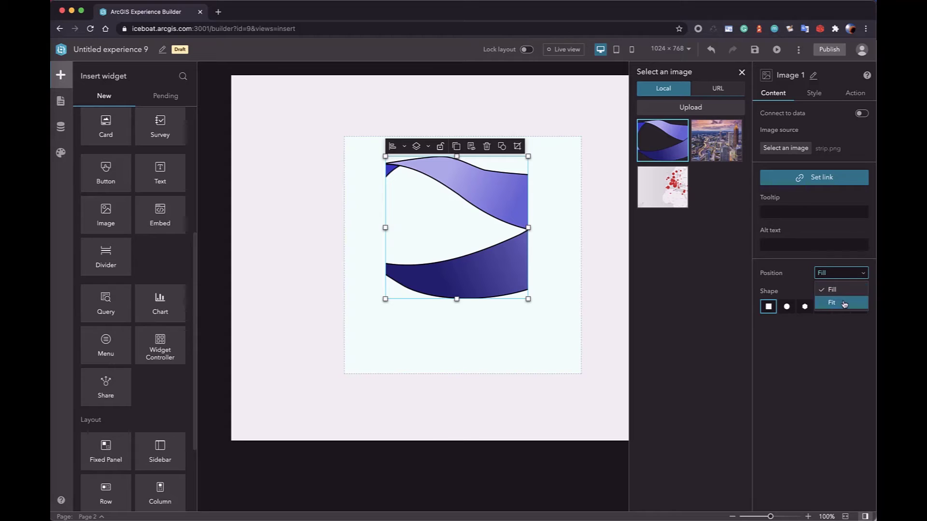
left_click(843, 303)
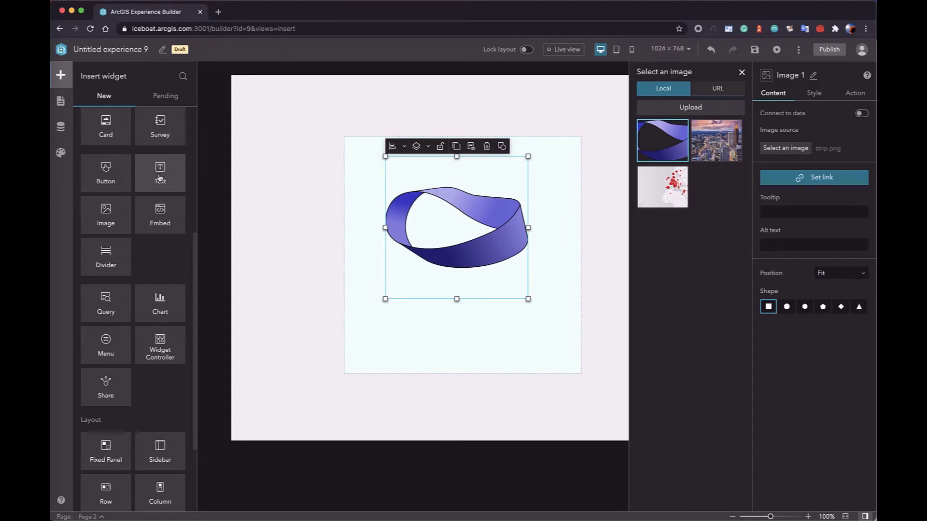
- Add a text caption '1' below the image, 32 px, bold and centred
left_click_drag(160, 179, 460, 338)
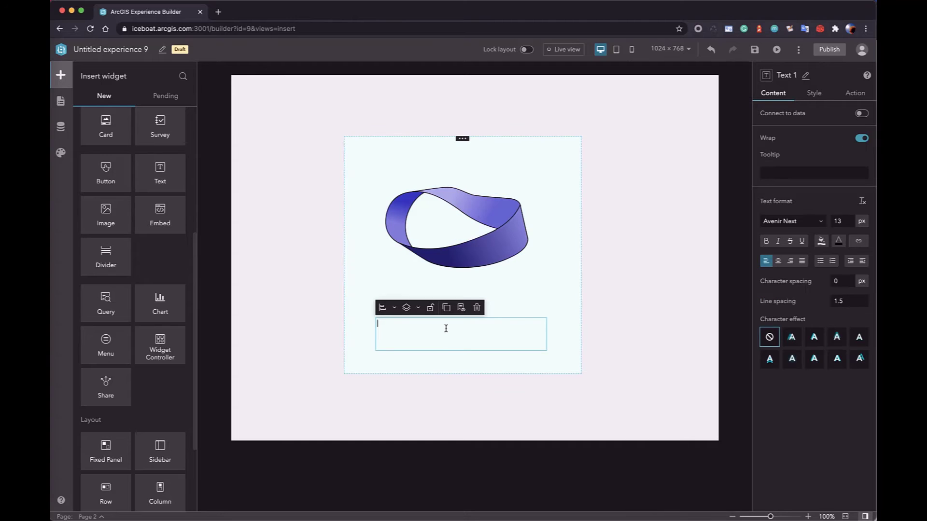
type("1")
double_click(379, 324)
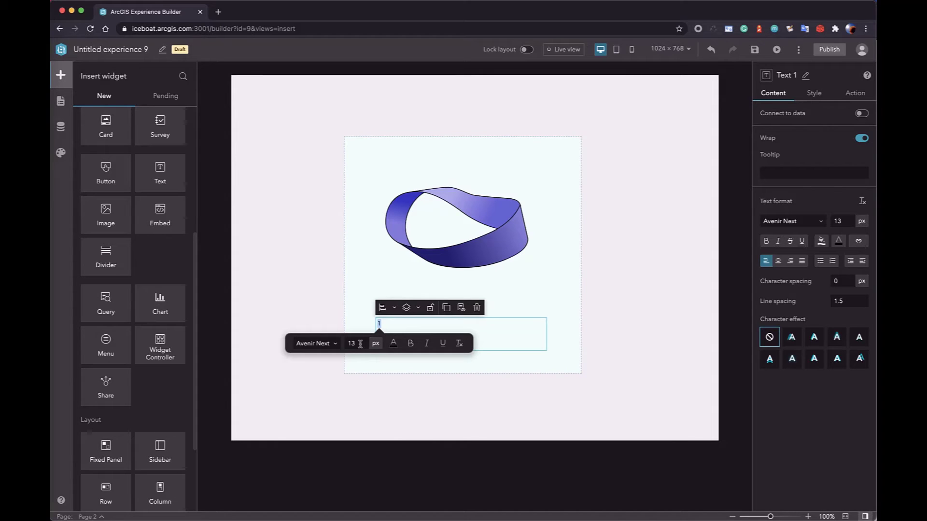
left_click_drag(359, 344, 345, 343)
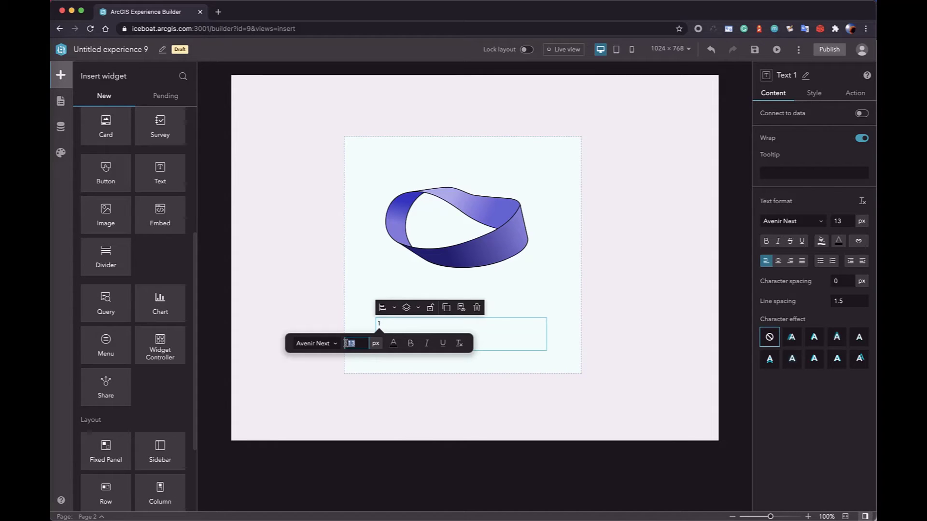
left_click(412, 345)
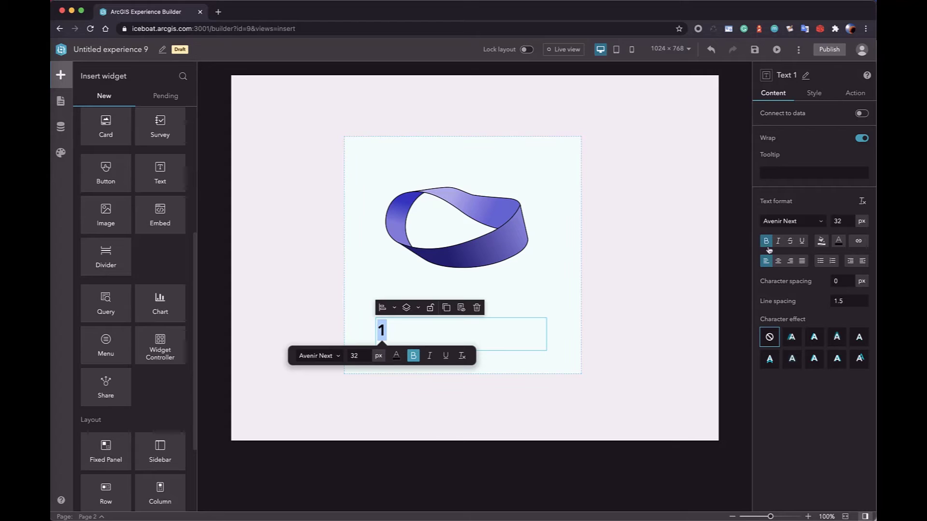
left_click(779, 261)
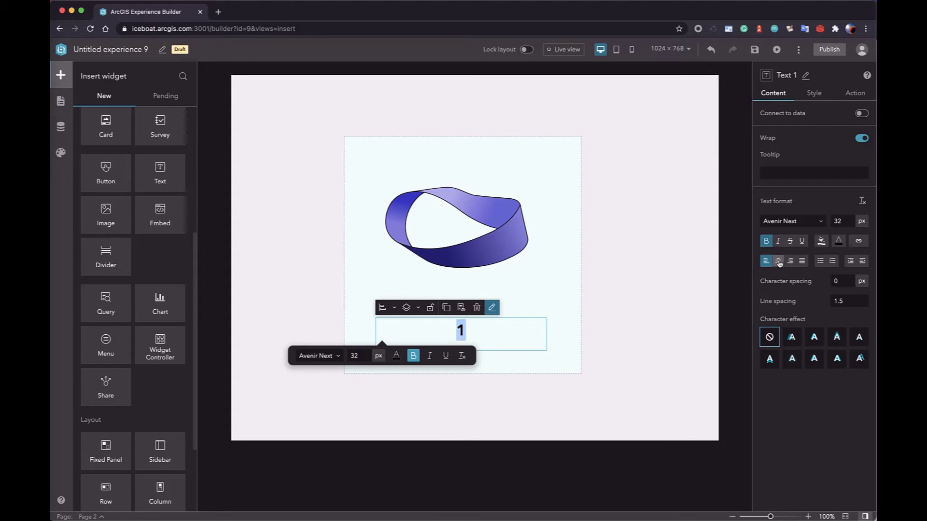
left_click(561, 263)
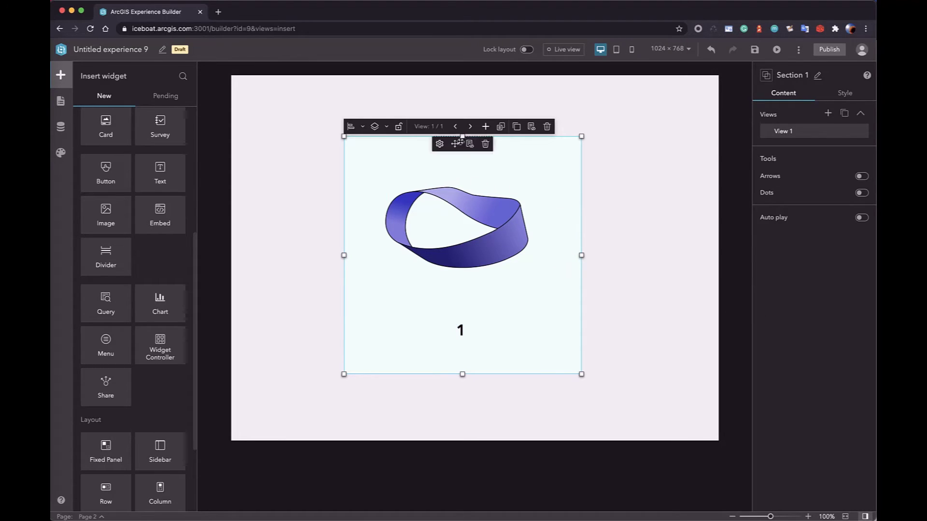
- Duplicate View 1 and rename the copy View 2
left_click(500, 128)
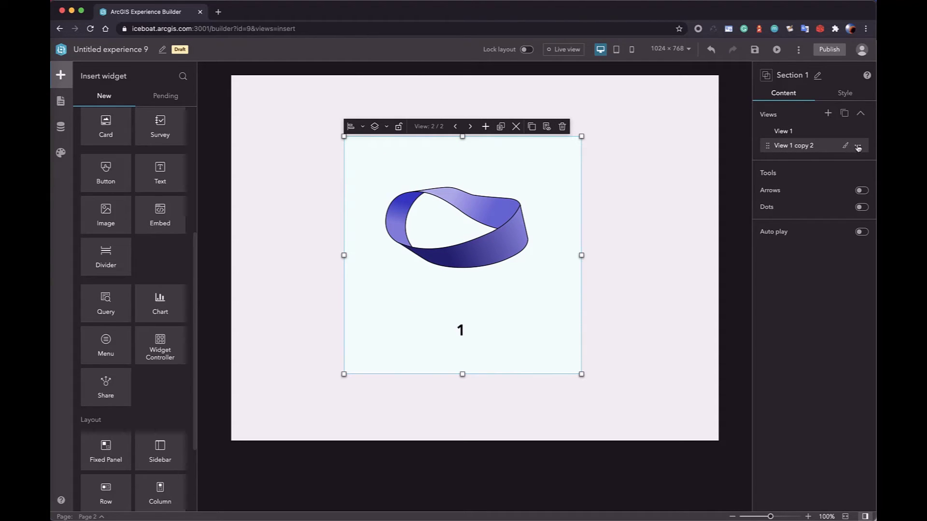
left_click(859, 147)
left_click(853, 158)
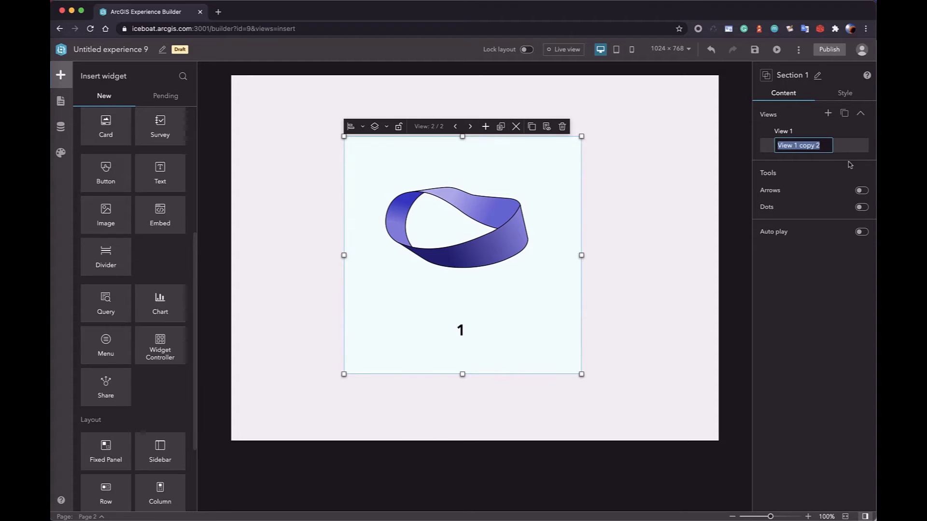
left_click_drag(822, 146, 795, 146)
type("2")
key("Return")
- Give View 2 a pink background fill
left_click(846, 146)
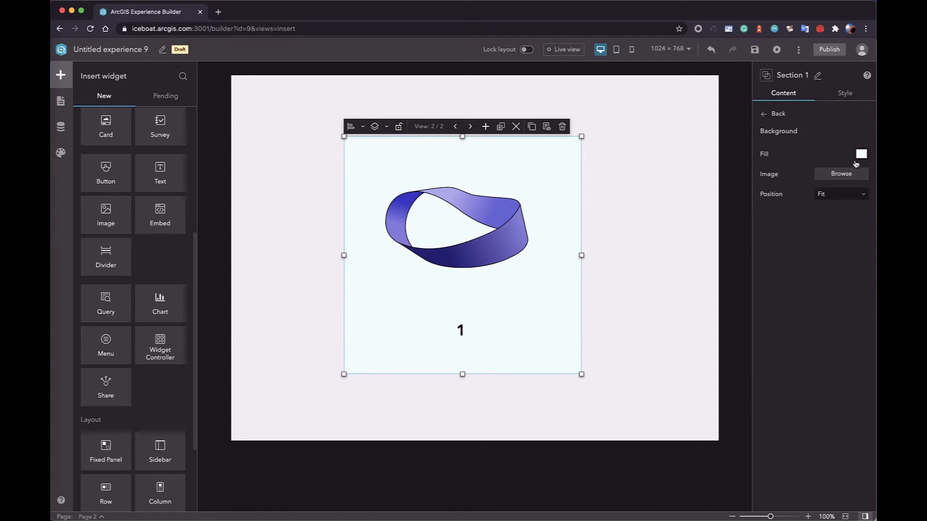
left_click(860, 154)
left_click(858, 199)
- Change View 2's caption text to '2'
left_click(461, 330)
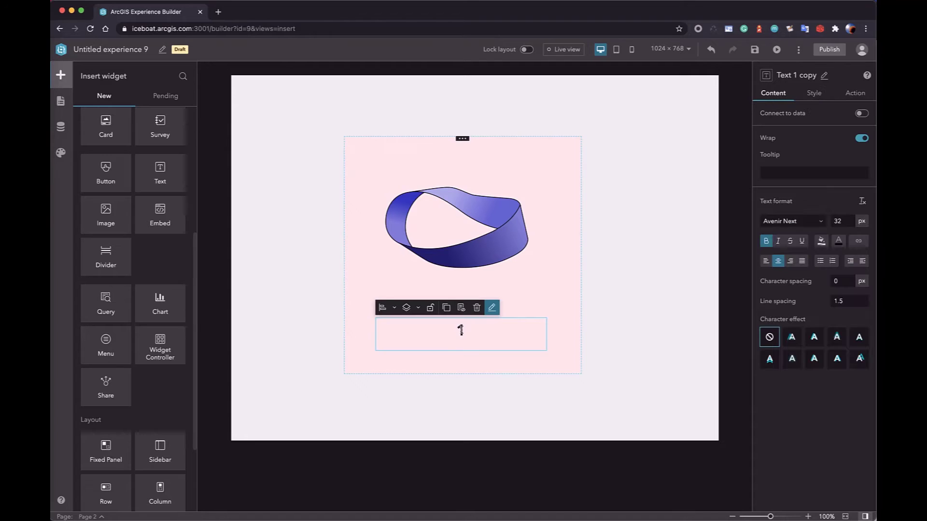
double_click(460, 330)
type("2")
left_click(596, 325)
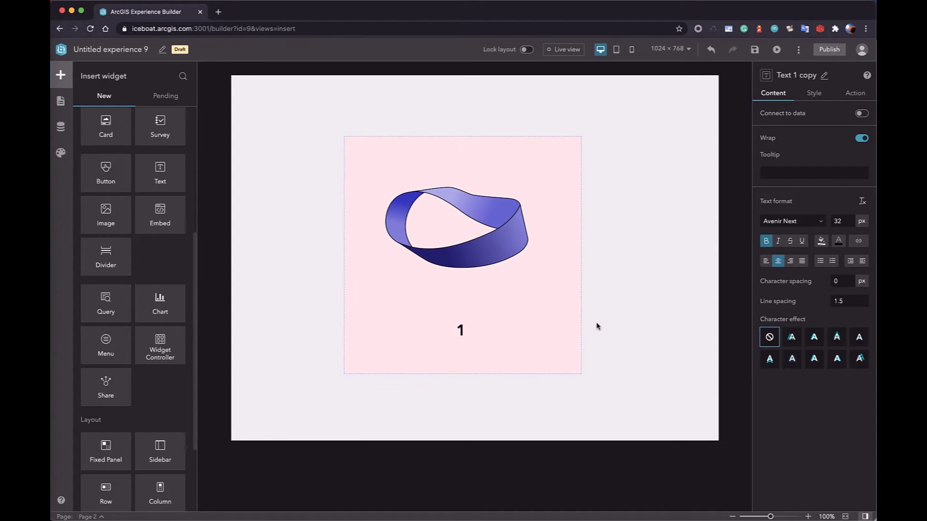
left_click(558, 279)
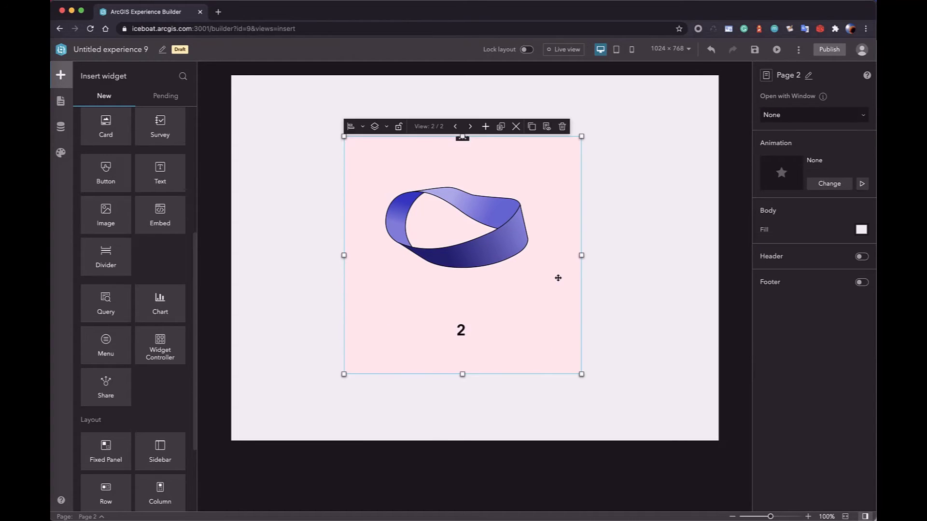
- Add View 3 containing a Button and an image showing the red-dotted map picture
left_click(485, 126)
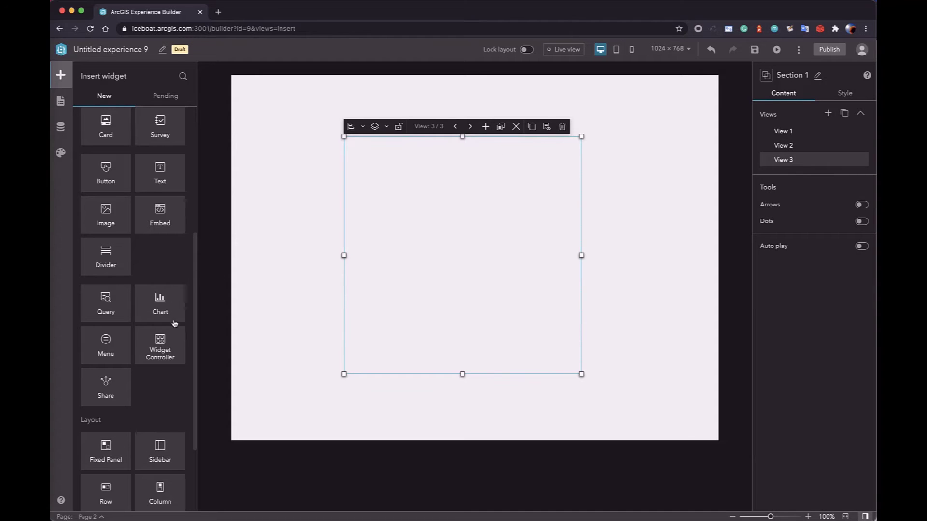
left_click_drag(122, 178, 461, 323)
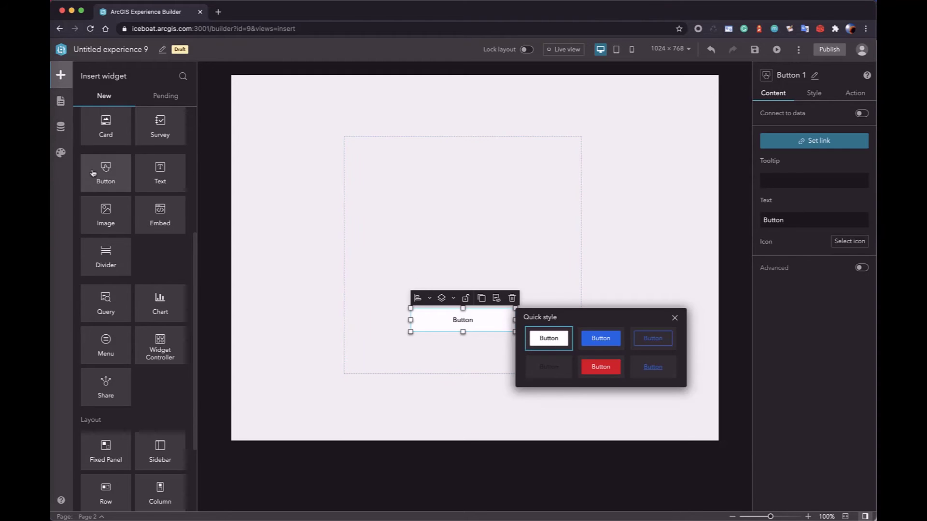
left_click_drag(114, 225, 555, 206)
left_click(787, 147)
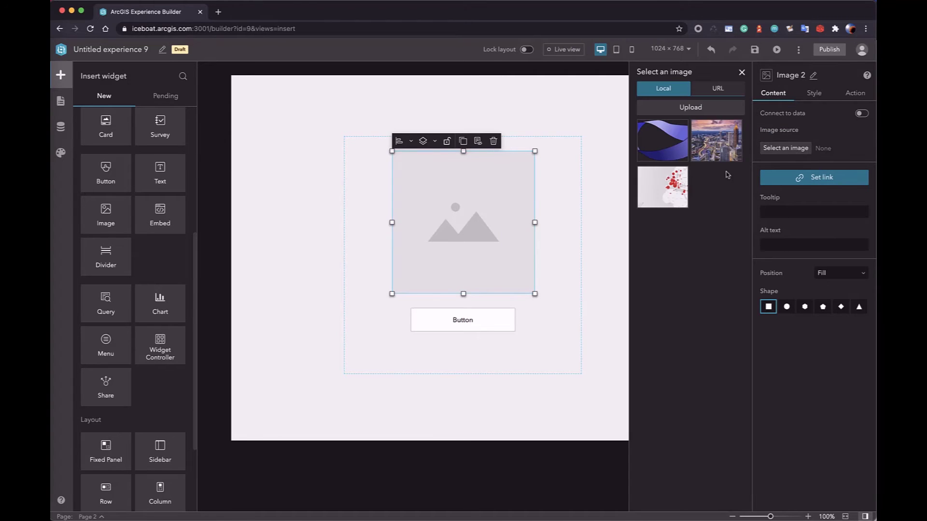
left_click(672, 184)
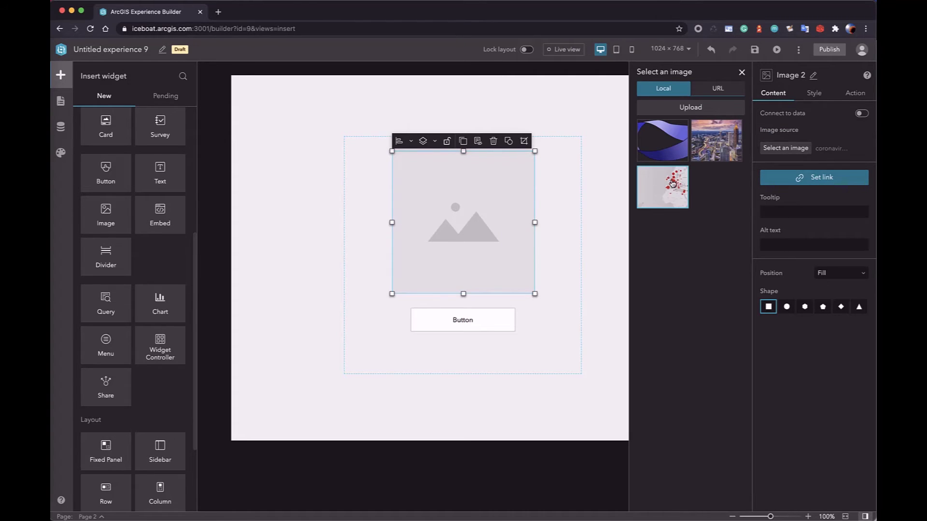
left_click(626, 114)
- Reorder the section's views so View 3 sits between View 1 and View 2
left_click(562, 201)
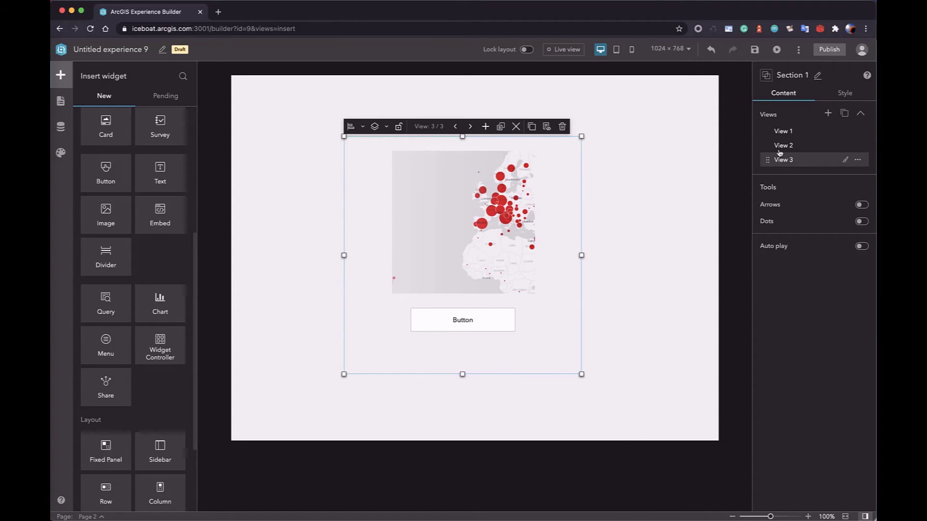
mouse_move(768, 164)
left_mouse_down()
mouse_move(767, 141)
mouse_move(765, 162)
left_mouse_up()
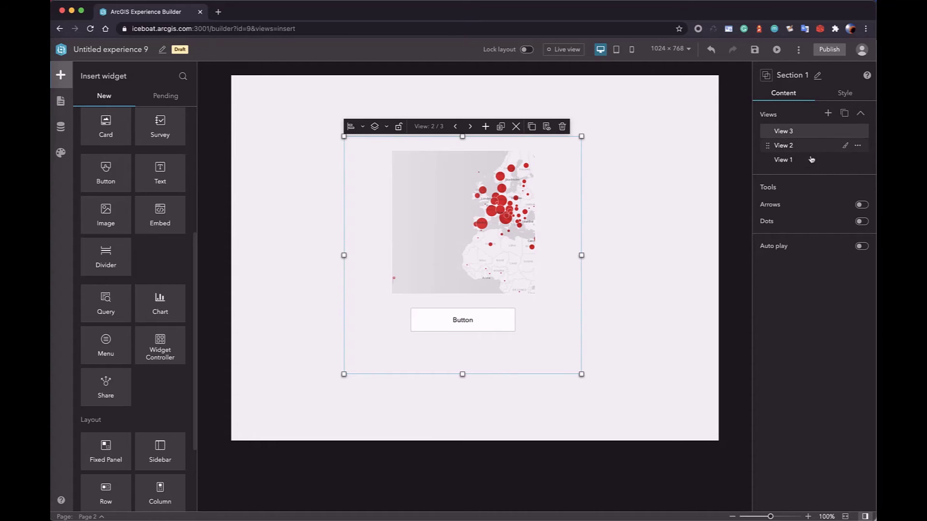
left_click(656, 252)
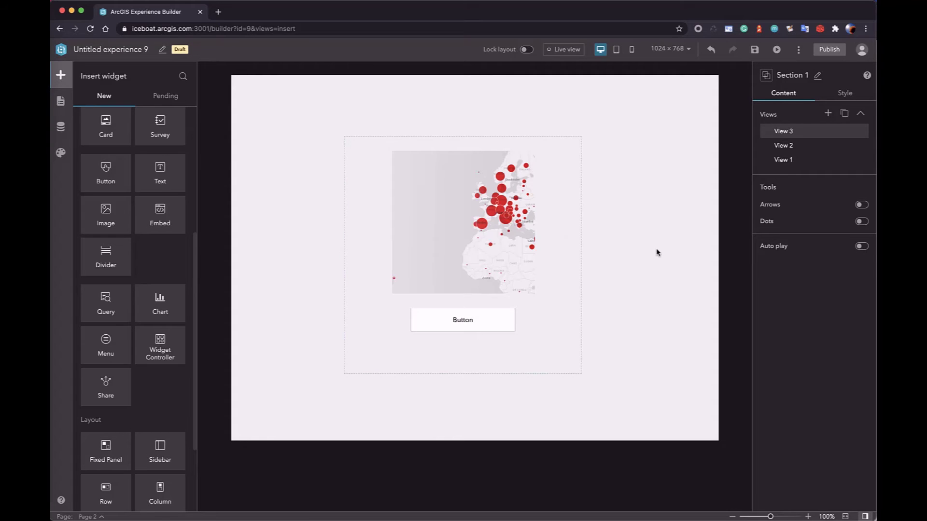
- On the section-arrow page, turn on the section's Arrows at 24 px size
left_click(101, 517)
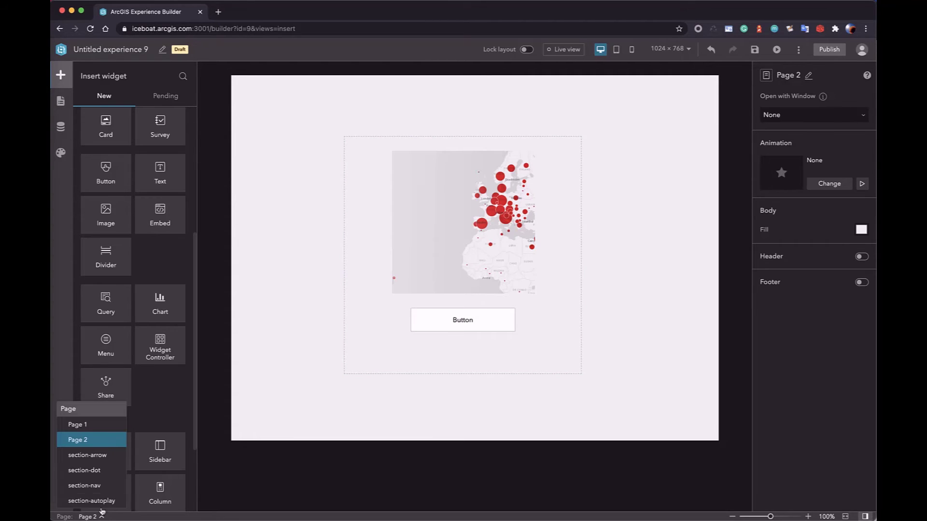
left_click(87, 456)
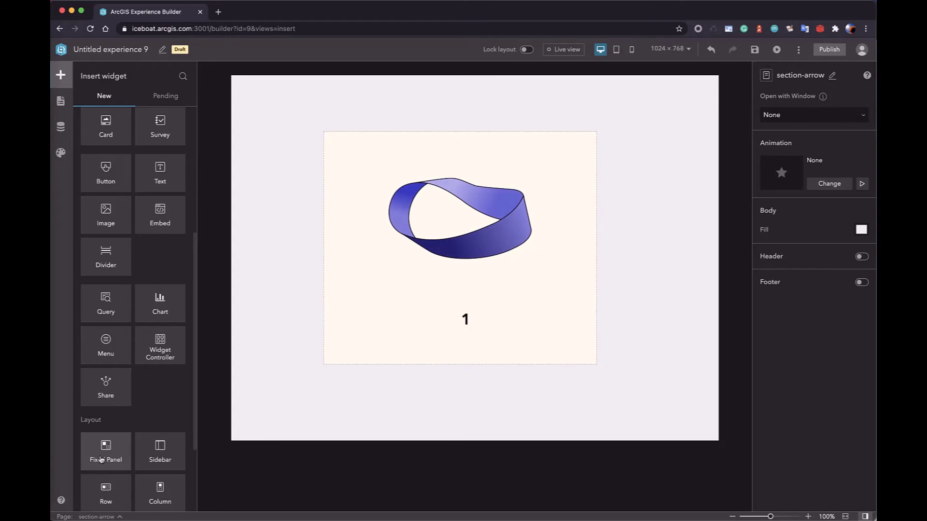
left_click(579, 289)
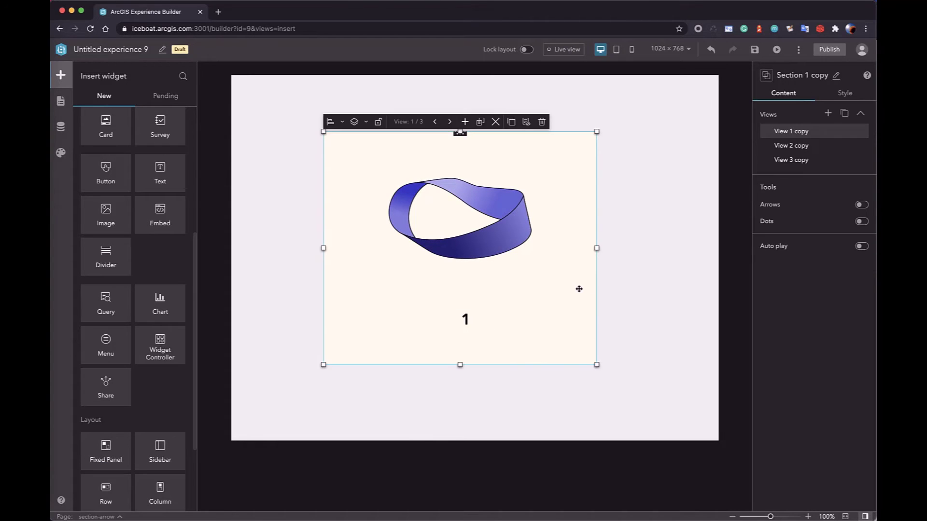
left_click(862, 205)
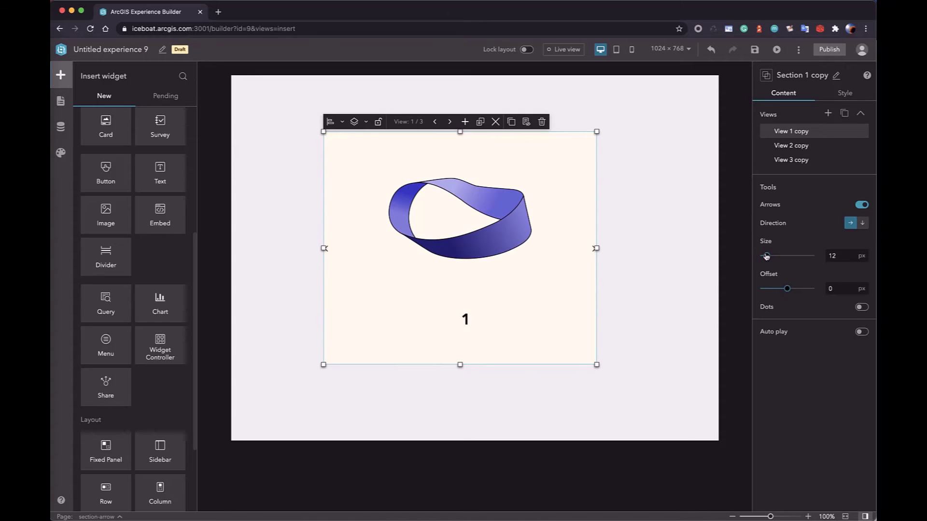
left_click_drag(767, 256, 774, 258)
- Cycle through the section's three views using the arrows
left_click(592, 248)
left_click(591, 249)
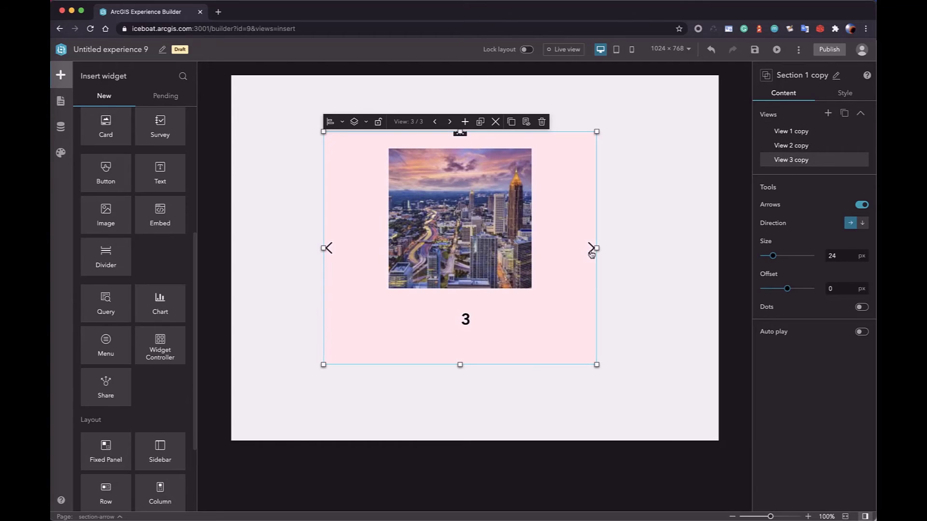
left_click(591, 248)
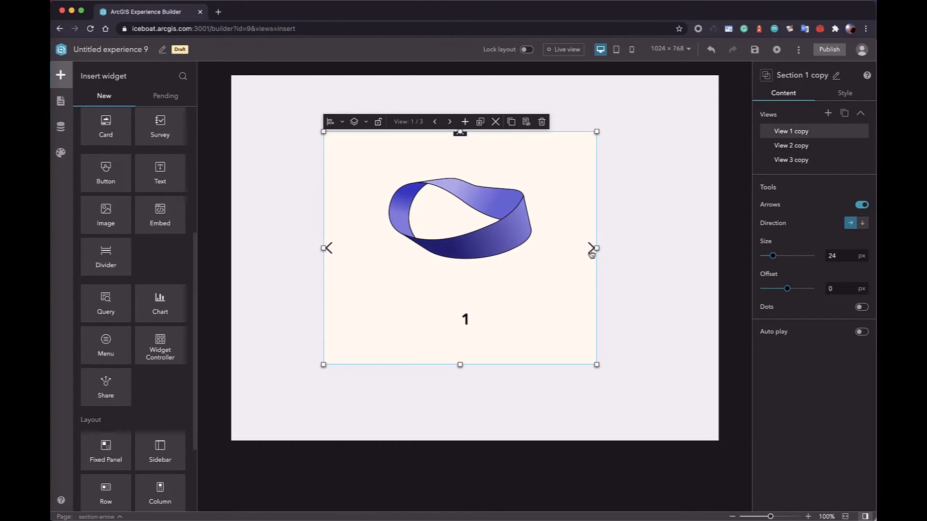
left_click(591, 250)
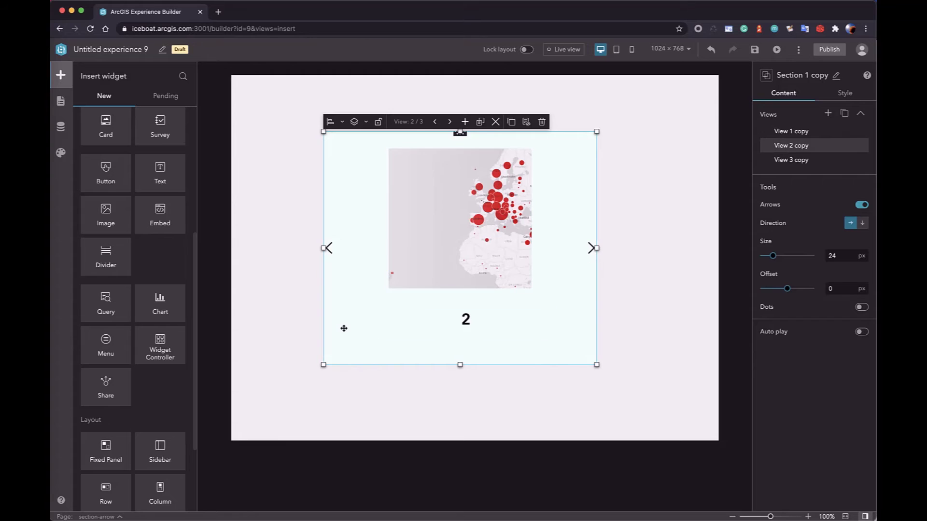
- On the section-dot page, turn on the section's Dots and test views two and three
left_click(97, 517)
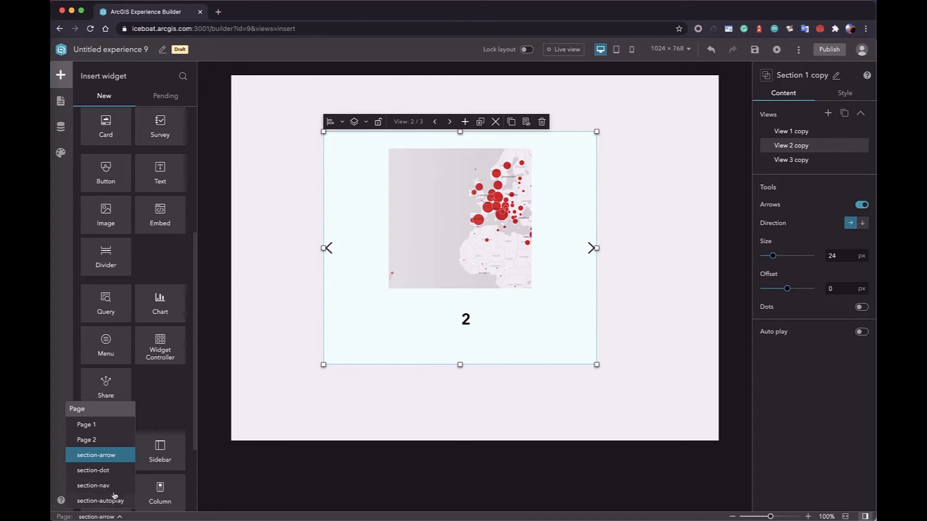
left_click(109, 470)
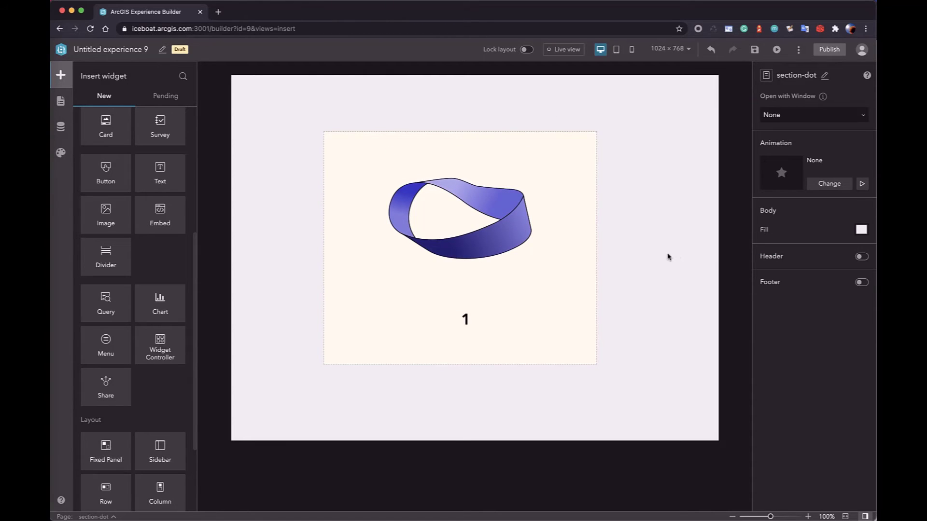
left_click(592, 267)
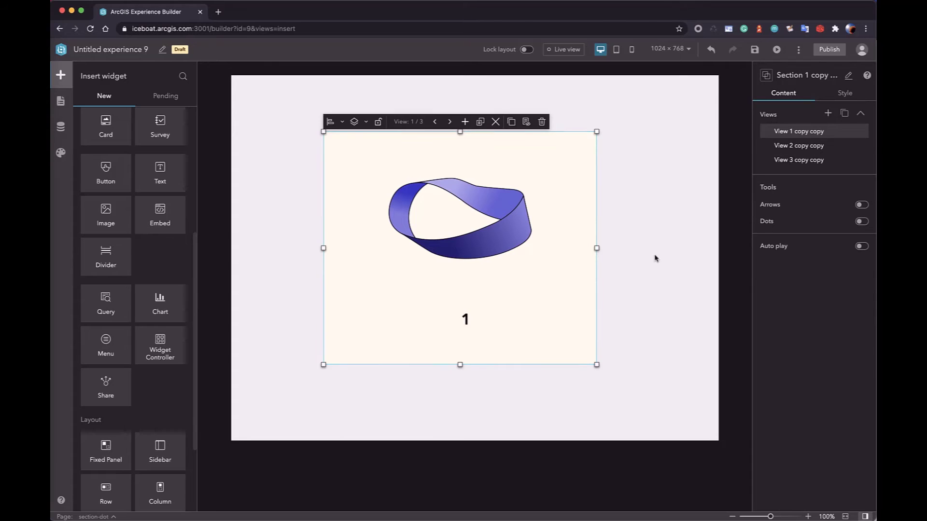
left_click(863, 222)
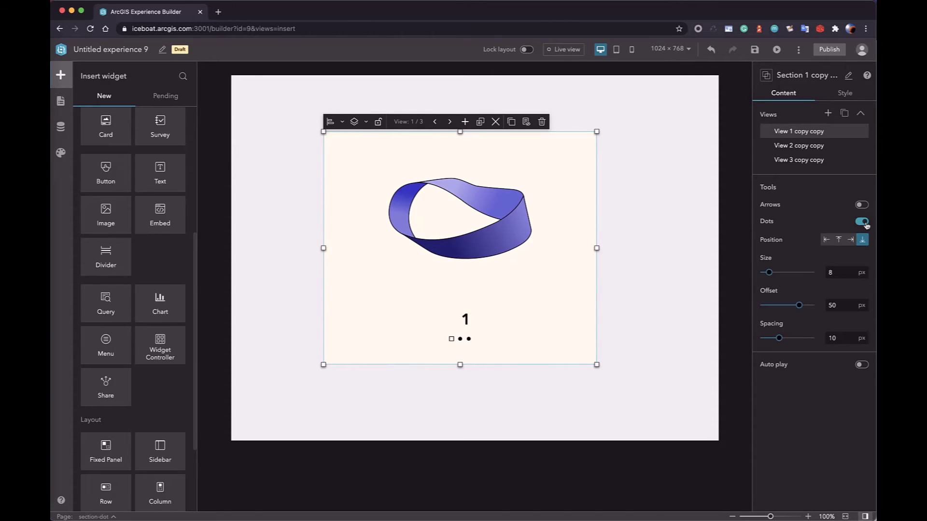
left_click(460, 340)
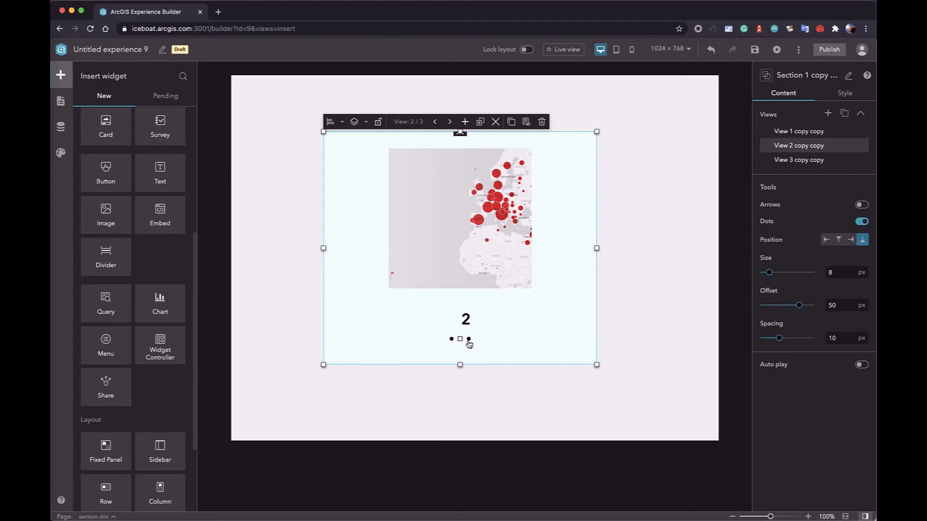
left_click(468, 340)
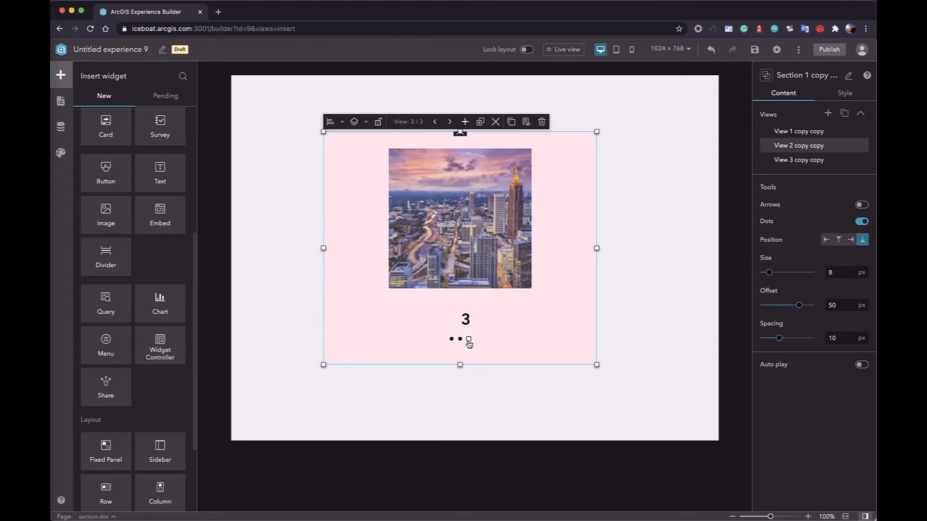
- Set the dot navigation position to Top, then Right
left_click(839, 241)
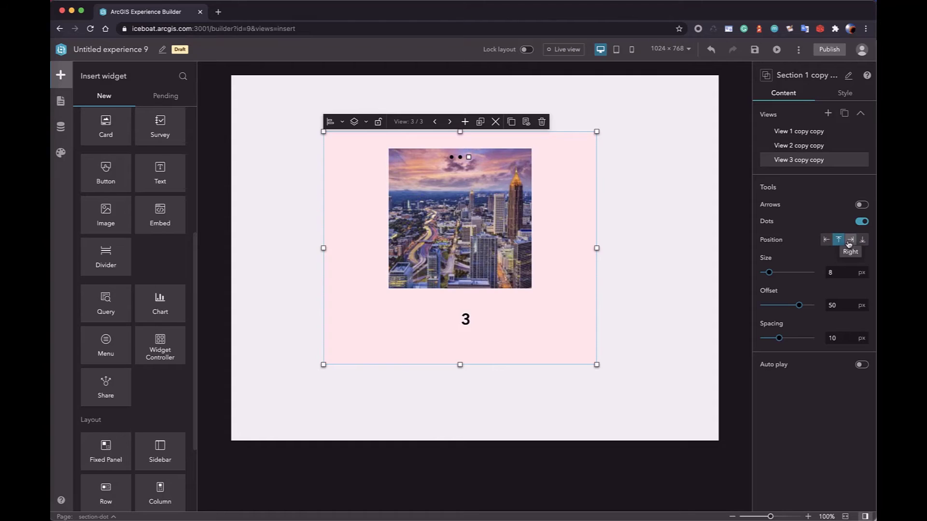
left_click(850, 242)
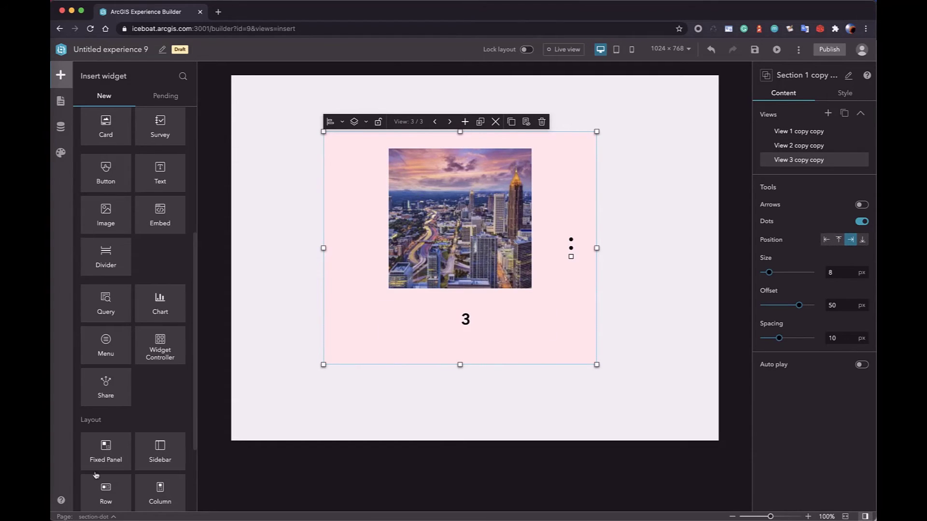
left_click(95, 518)
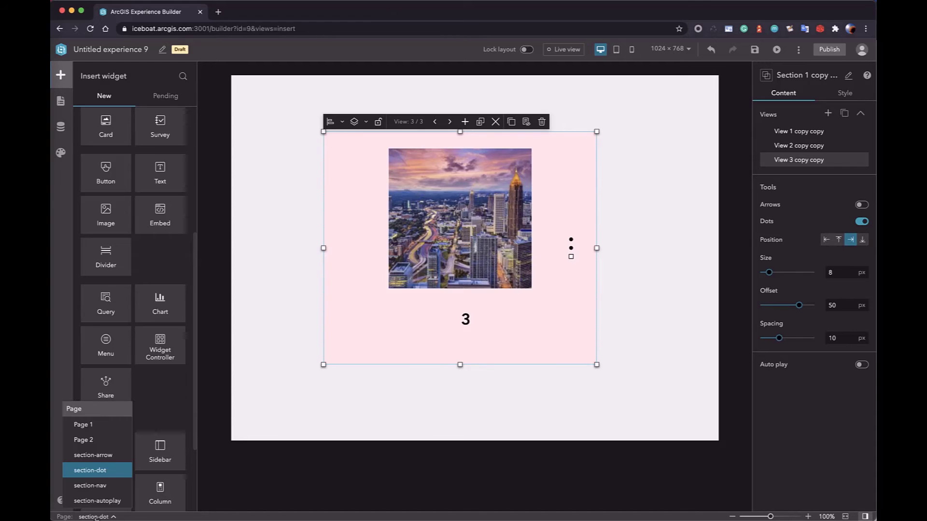
- On the section-nav page, add a Views Navigation widget below the section
left_click(102, 492)
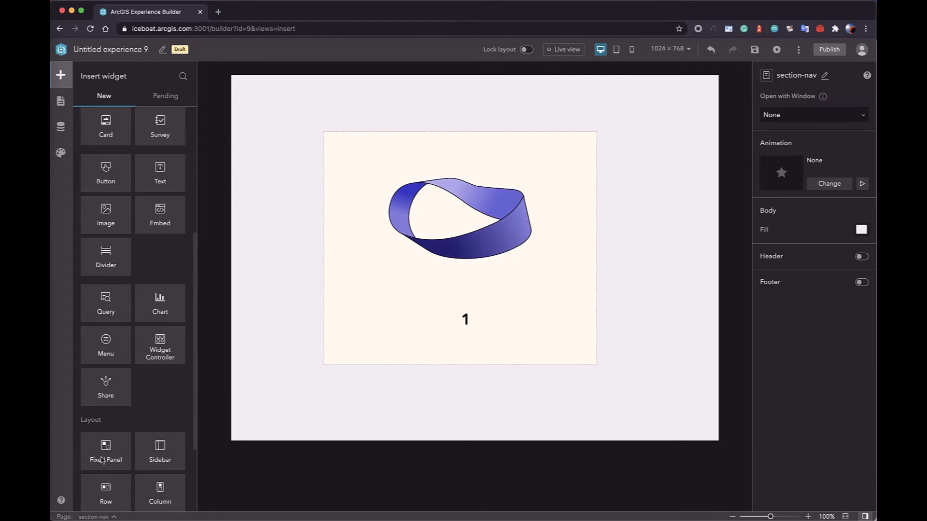
scroll(179, 389, "down", 3)
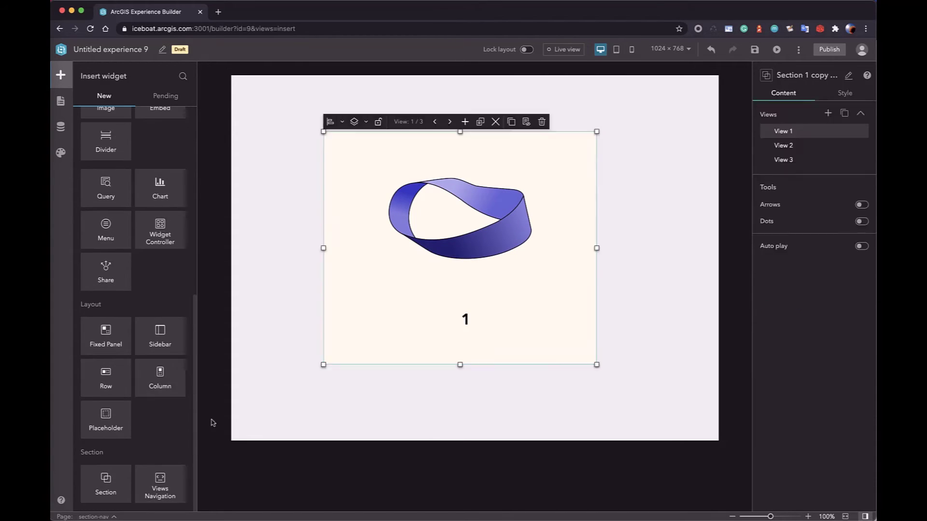
left_click_drag(159, 485, 416, 400)
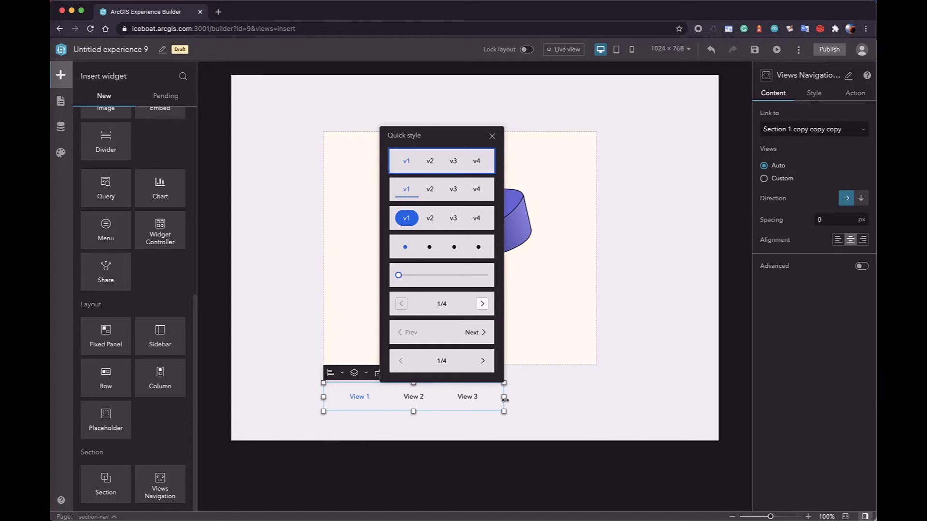
left_click(492, 136)
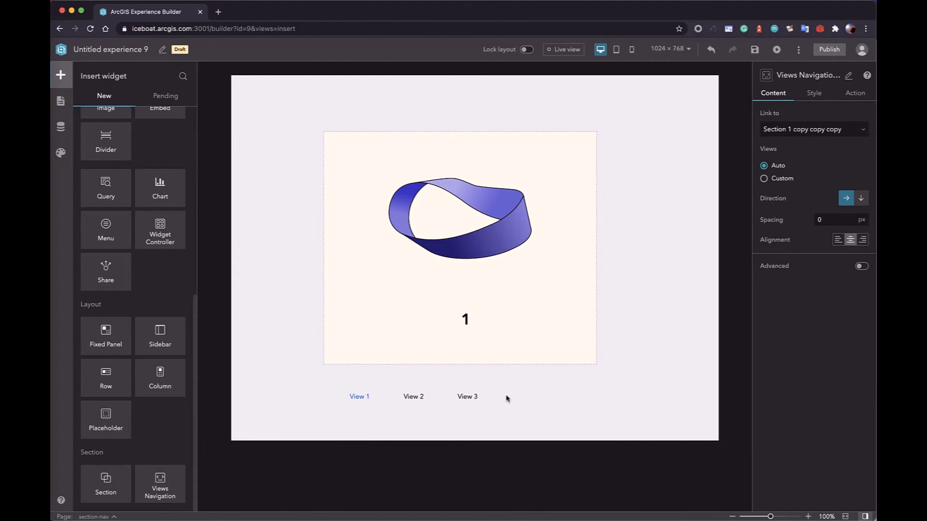
- Test the navigation in live view by switching among Views 1, 2 and 3, then return to editing
left_click(564, 49)
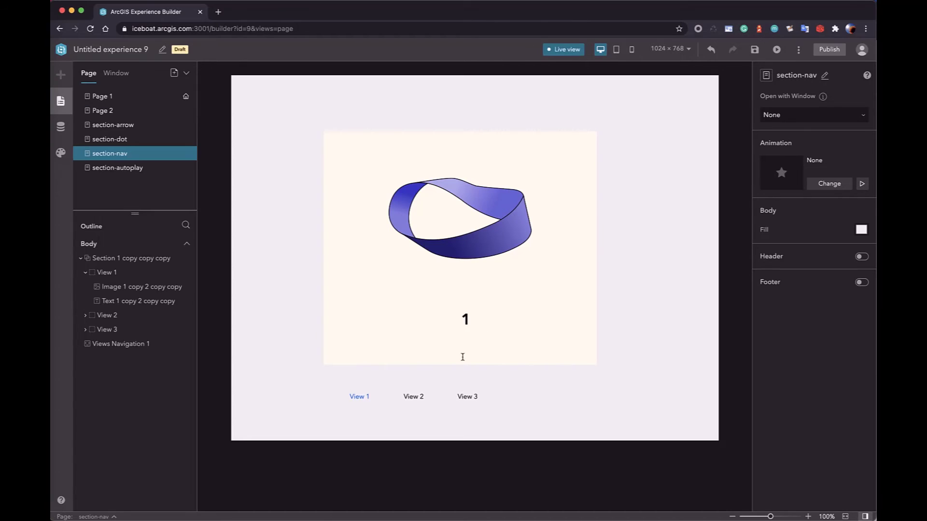
left_click(413, 397)
left_click(468, 399)
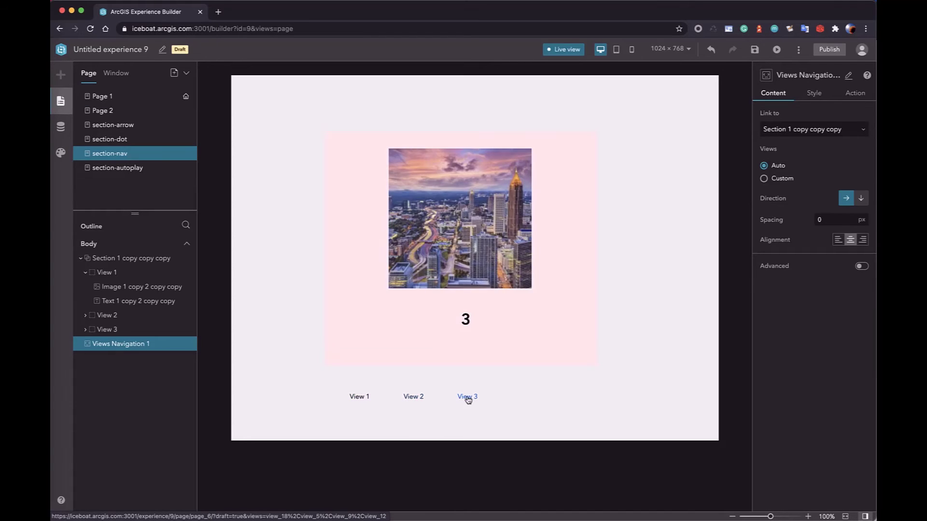
left_click(366, 398)
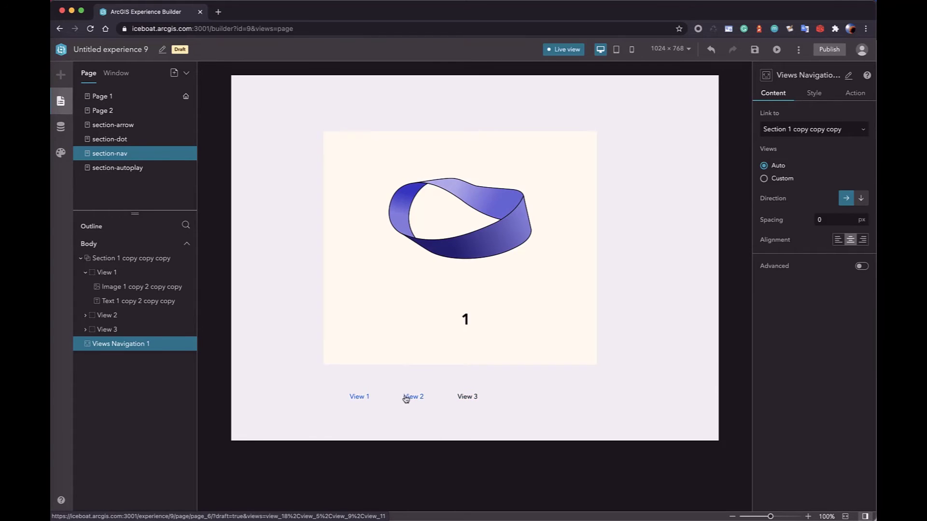
left_click(406, 399)
left_click(465, 400)
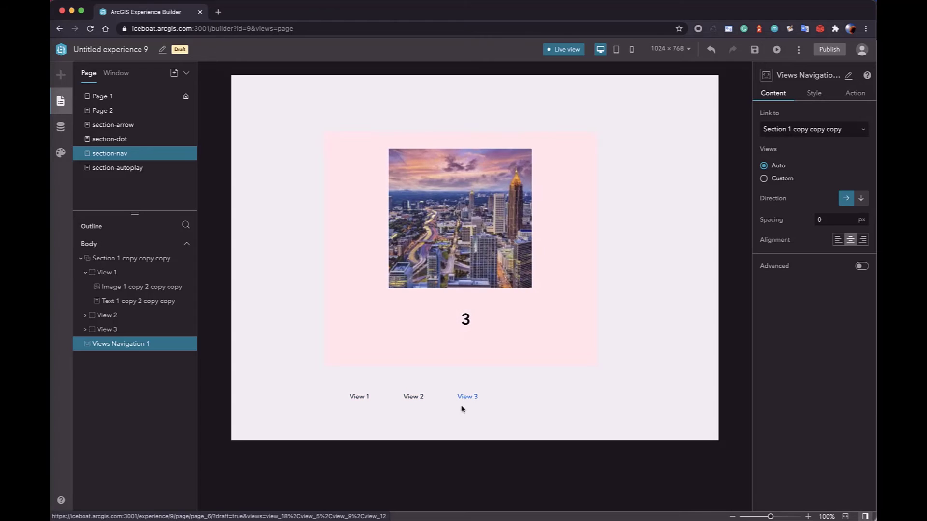
left_click(565, 51)
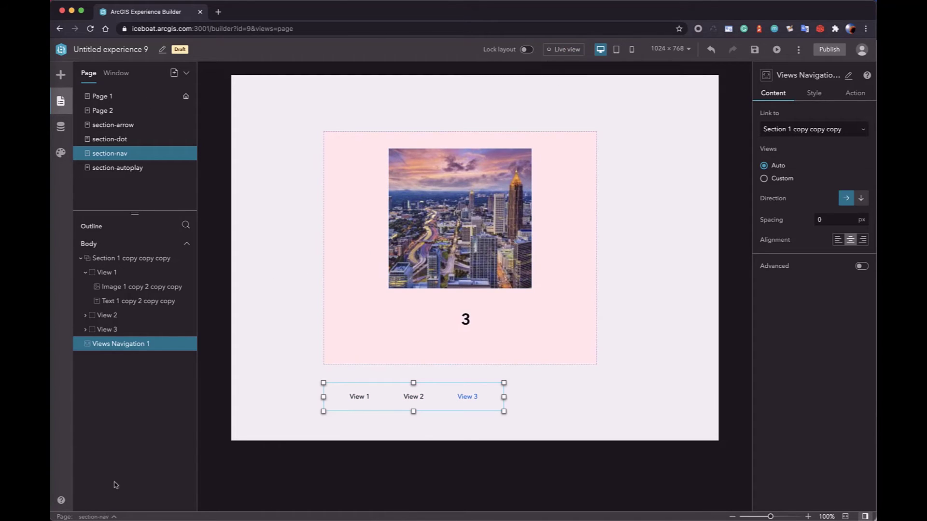
- On the section-autoplay page, set the section's view transition animation to Cube
left_click(126, 169)
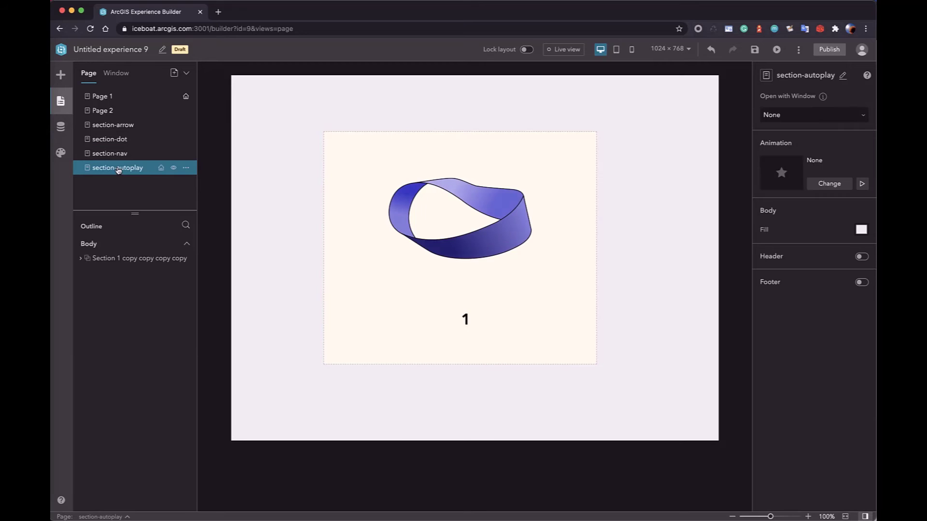
left_click(342, 346)
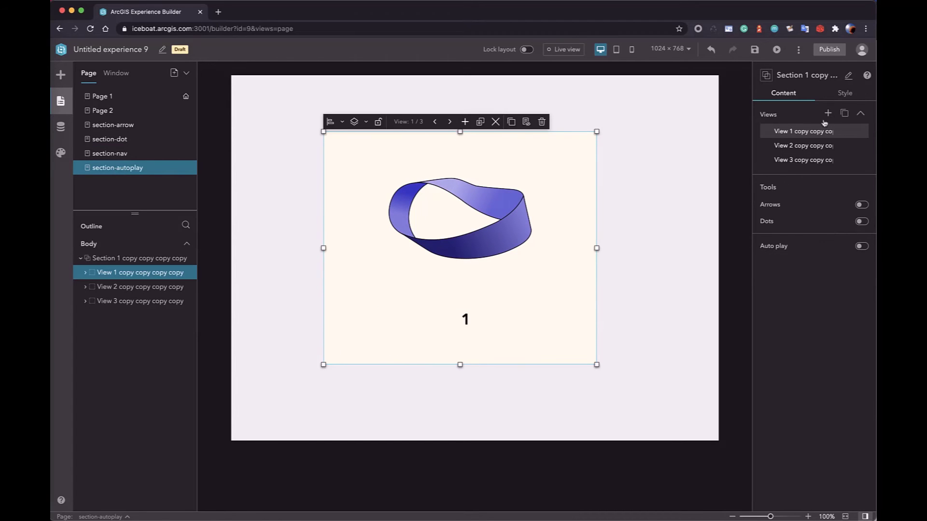
left_click(843, 94)
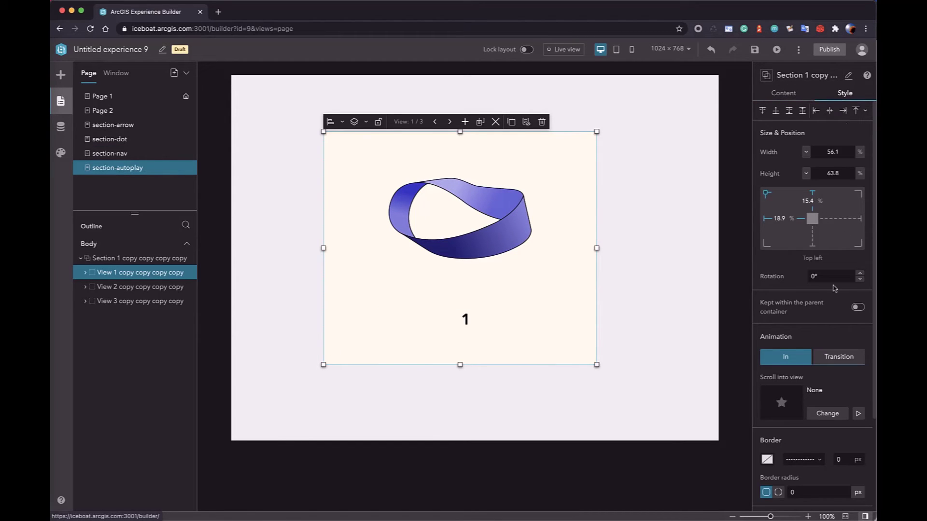
left_click(838, 366)
left_click(828, 401)
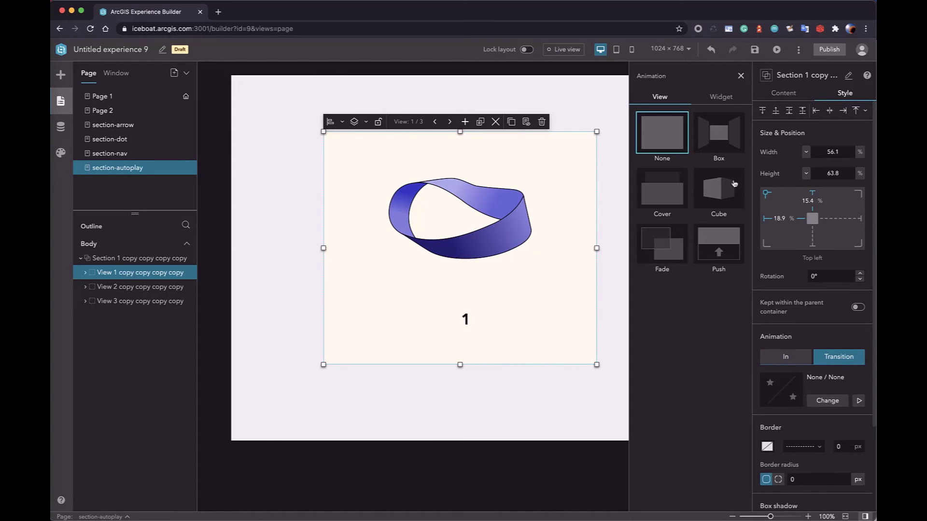
left_click(728, 194)
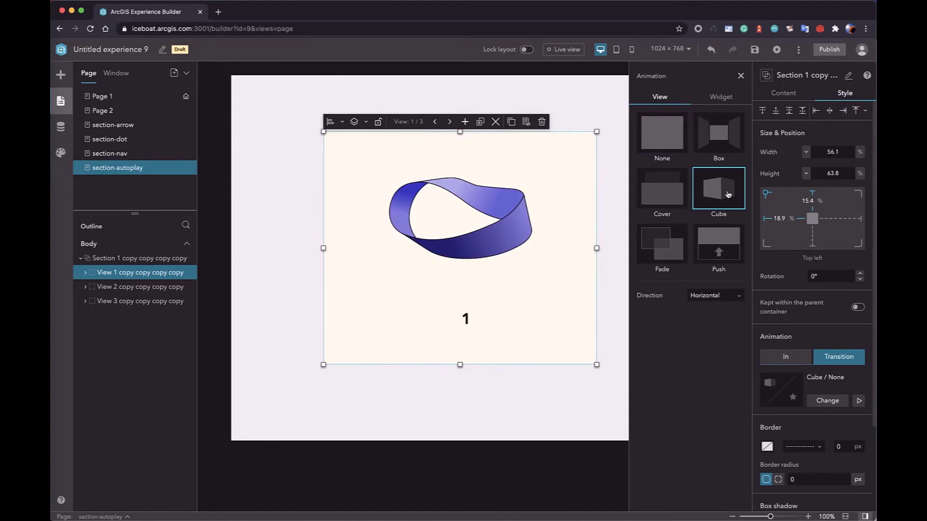
left_click(741, 76)
- Turn on looping Auto play for the section's views and preview the page live
left_click(783, 93)
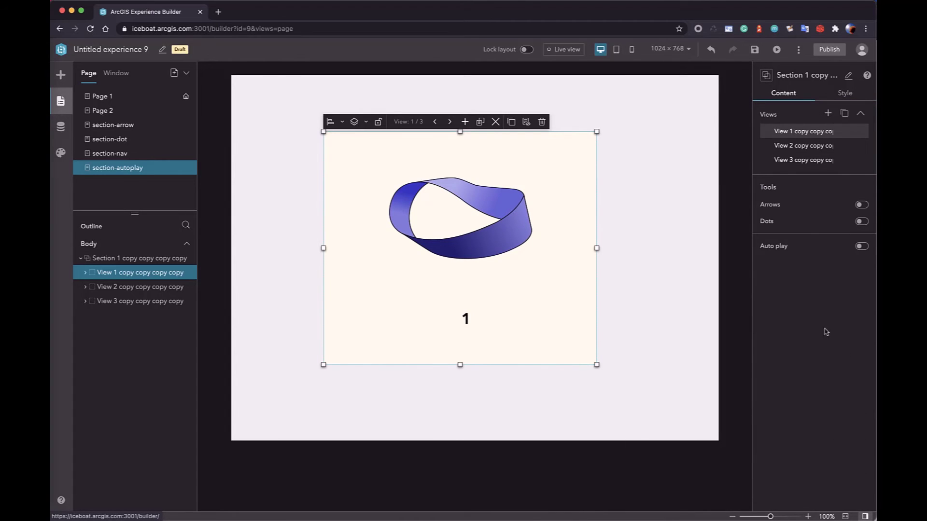
left_click(862, 246)
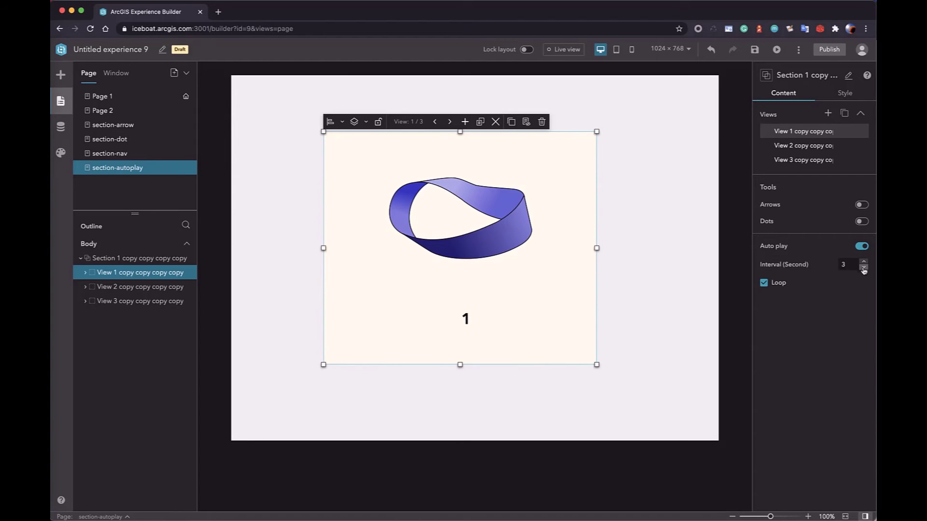
left_click(575, 52)
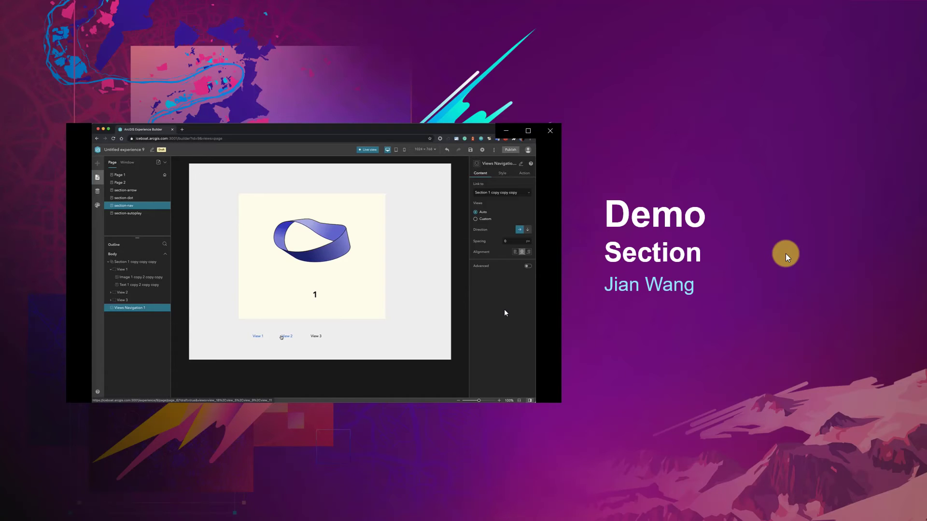
- Advance the presentation to the next slide
left_click(786, 253)
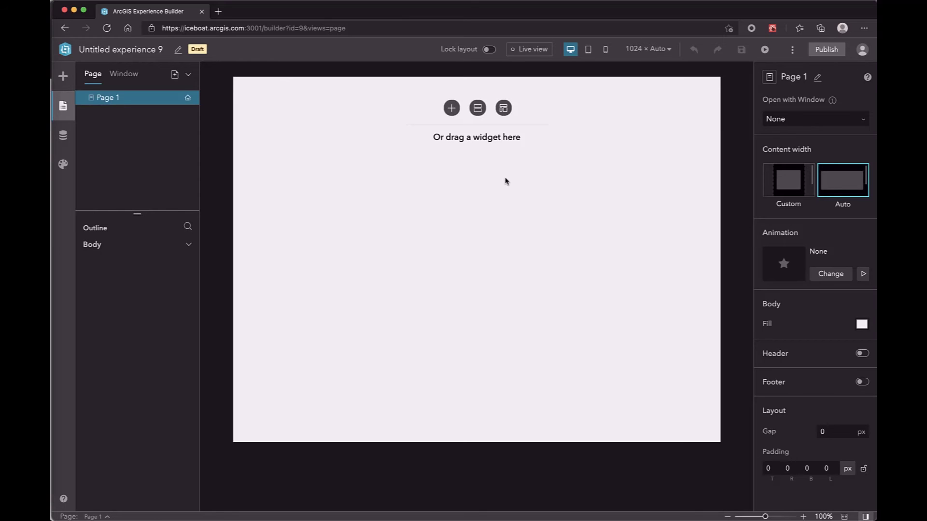
- Insert a Cascade screen group on Page 1 and scroll through its Screens 1–3
left_click(478, 109)
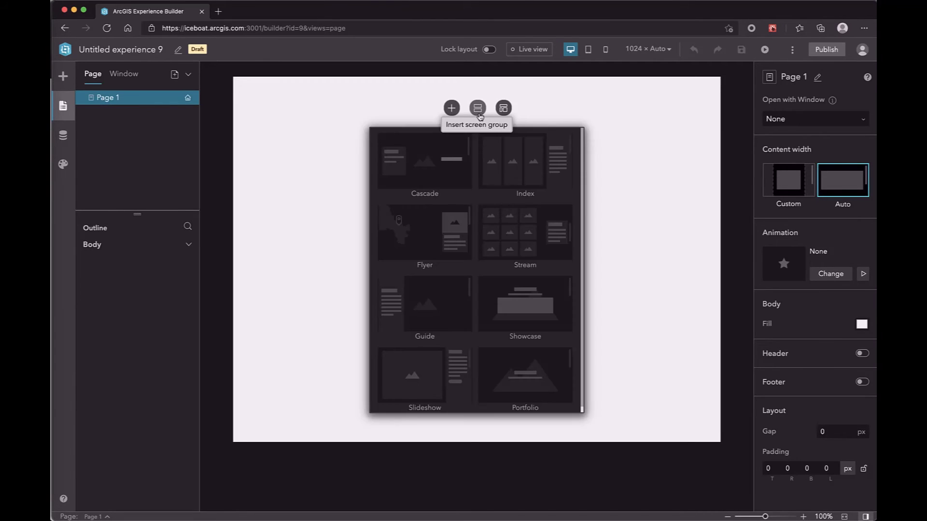
left_click(444, 178)
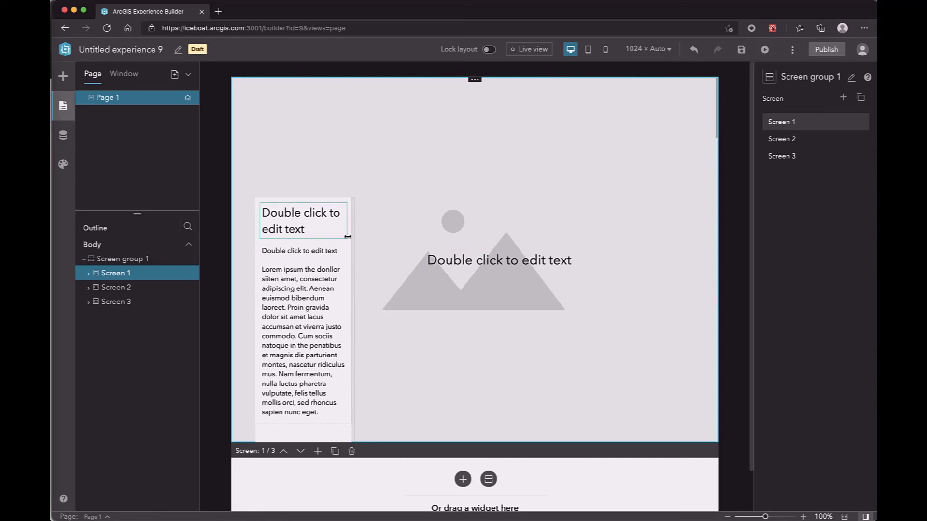
scroll(393, 294, "down", 3)
scroll(394, 296, "down", 2)
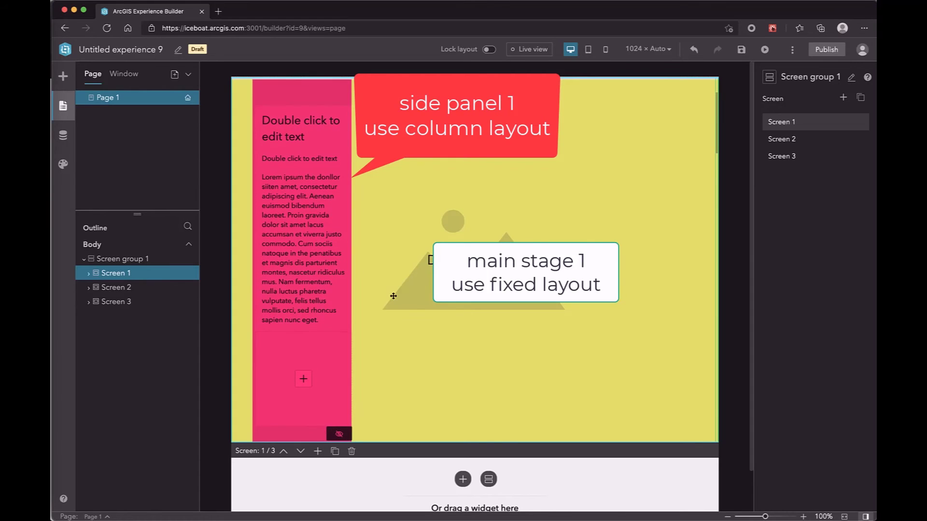
scroll(393, 296, "down", 7)
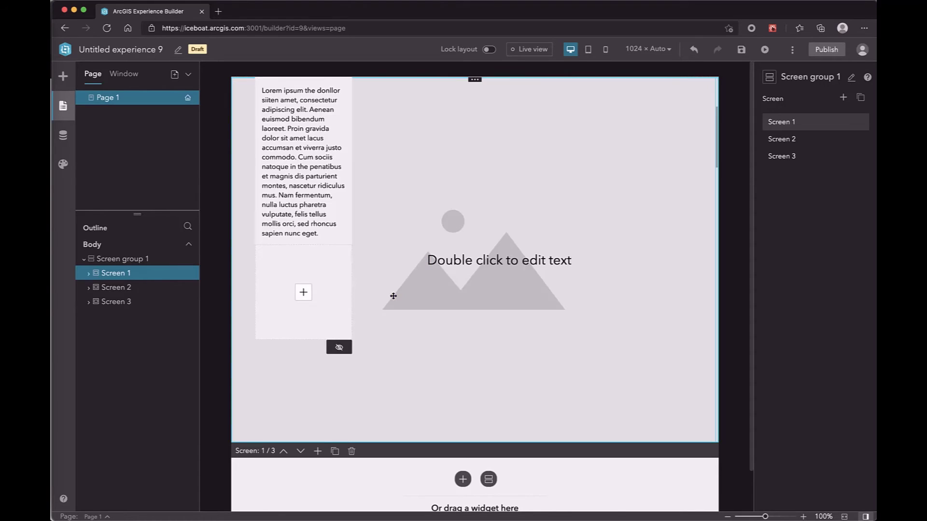
scroll(393, 296, "down", 8)
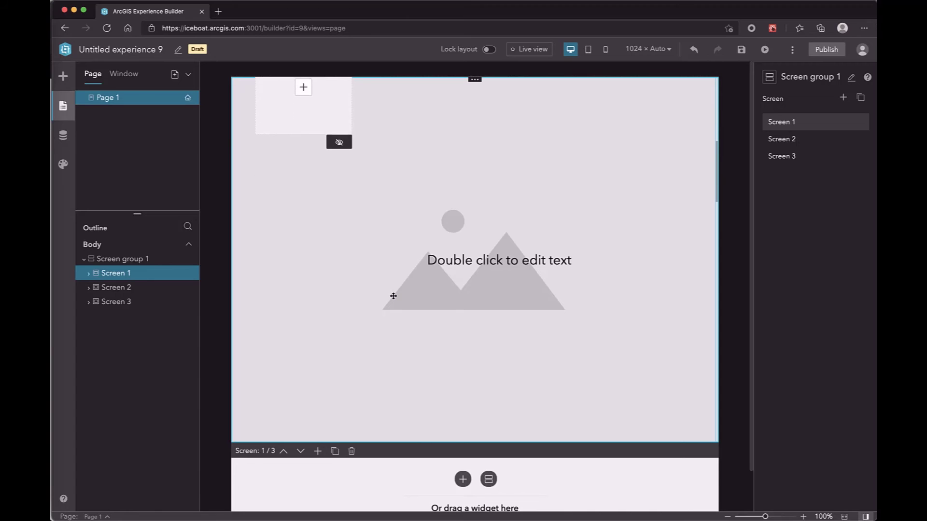
scroll(393, 296, "down", 6)
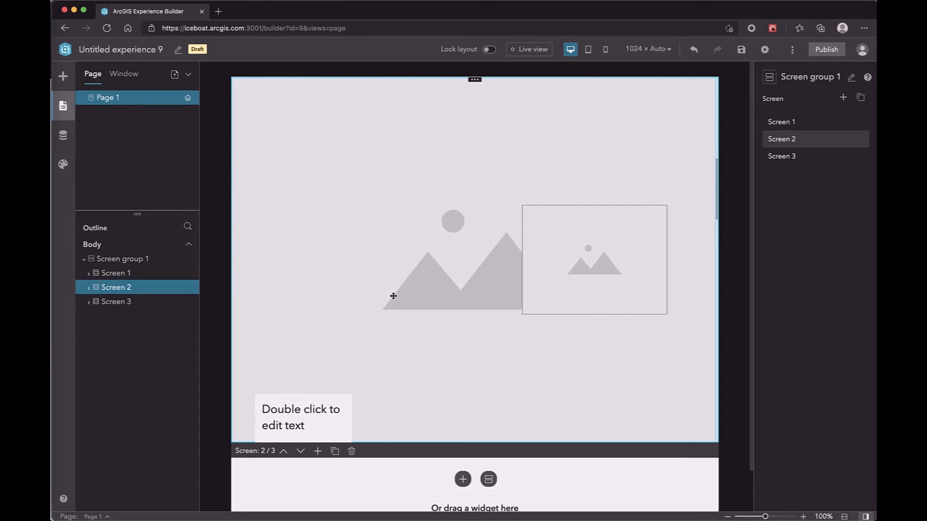
scroll(394, 296, "down", 8)
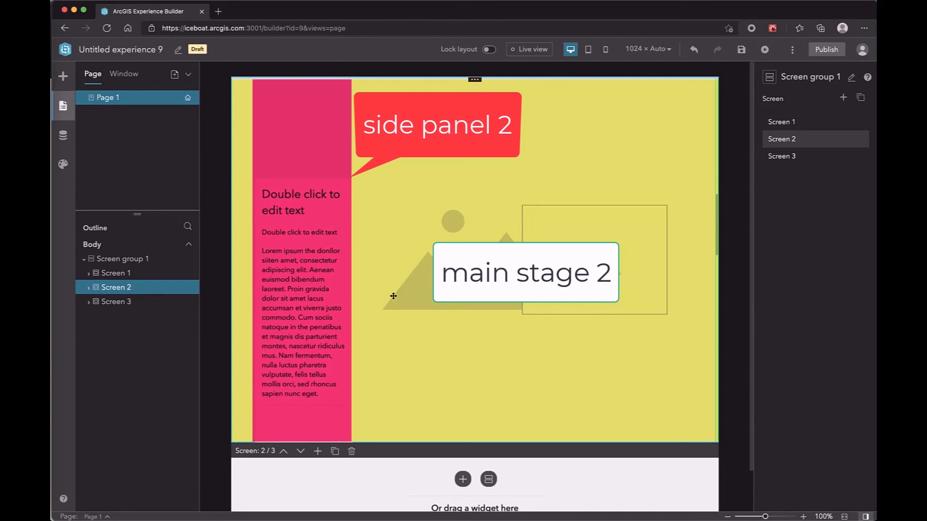
scroll(393, 296, "down", 2)
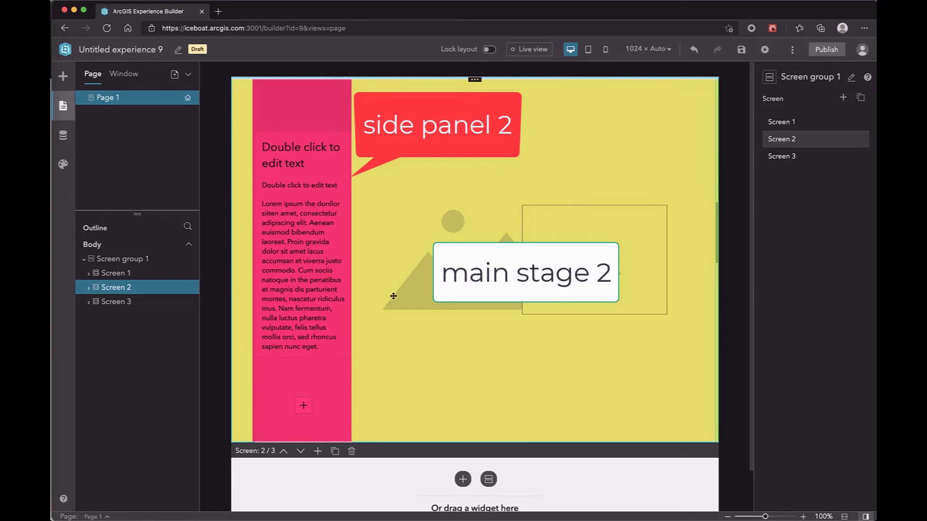
scroll(393, 296, "down", 10)
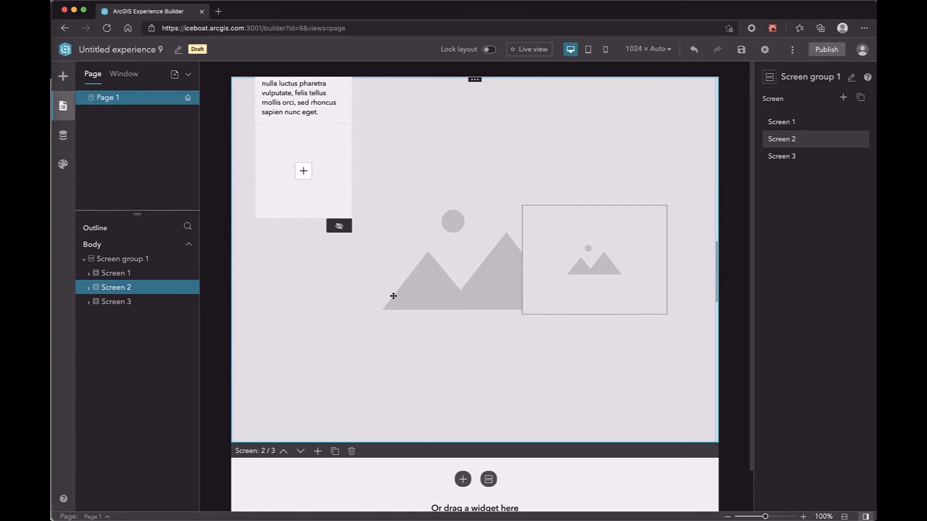
scroll(394, 296, "down", 10)
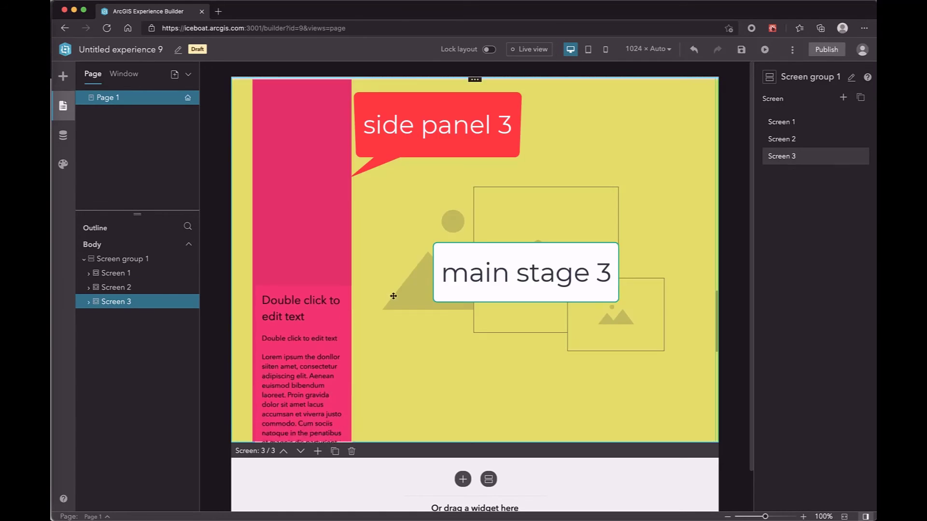
scroll(393, 296, "down", 8)
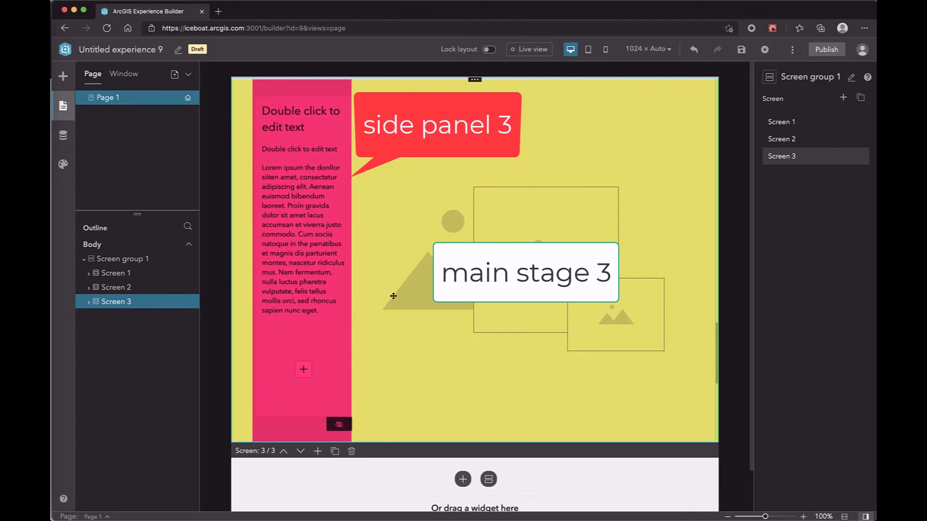
scroll(394, 296, "down", 8)
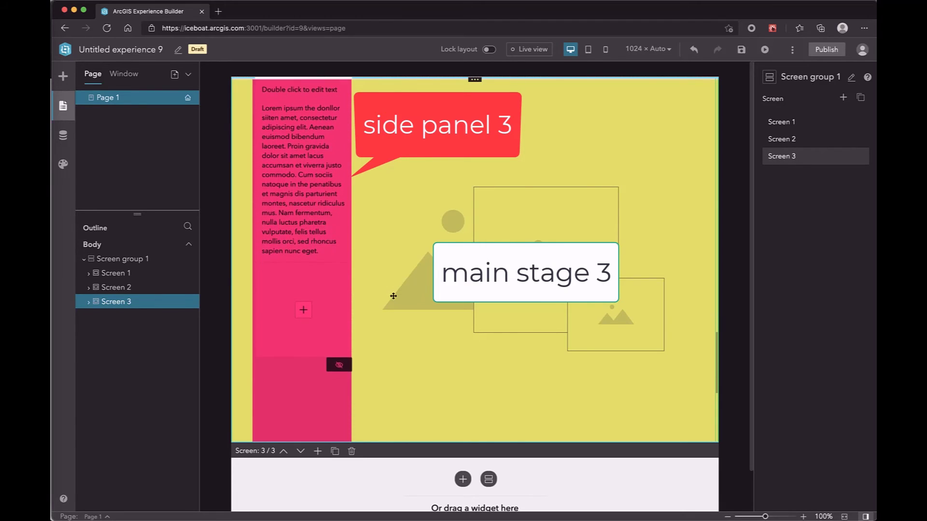
scroll(393, 296, "down", 8)
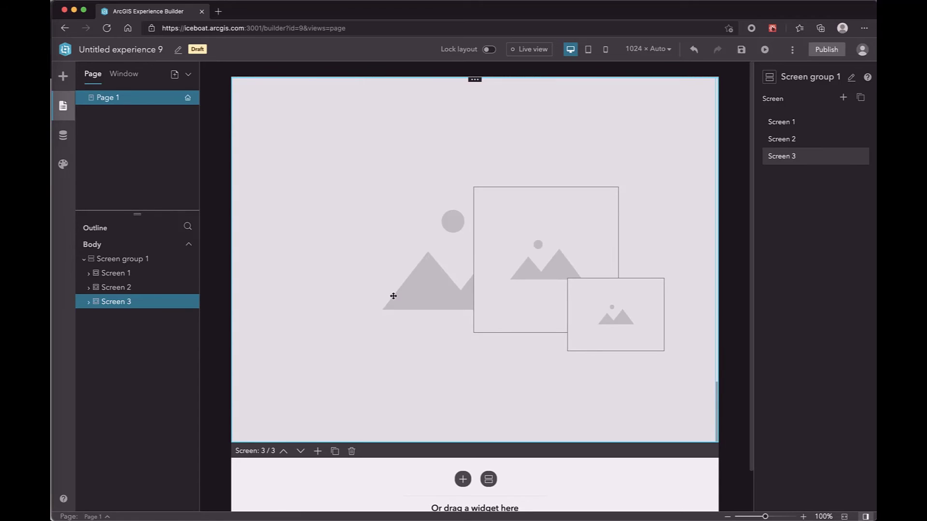
scroll(393, 296, "up", 7)
scroll(393, 296, "up", 6)
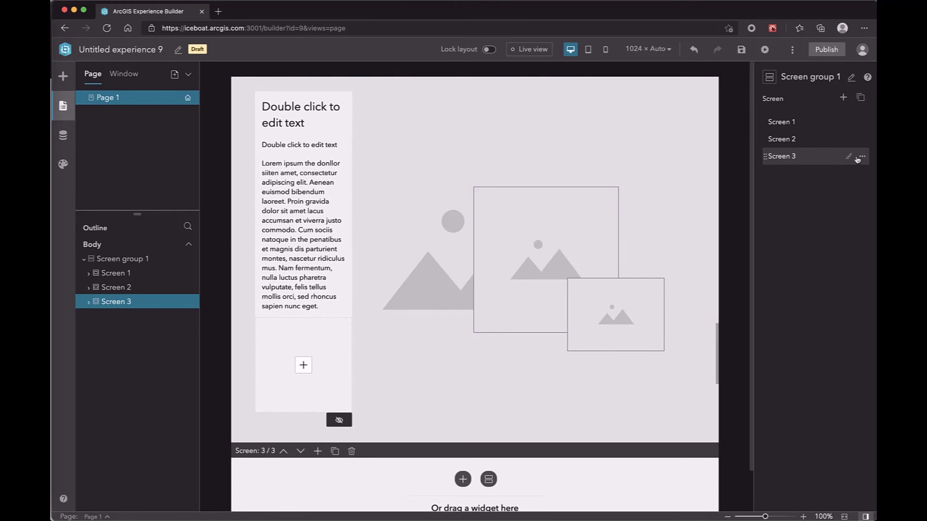
- Set Screen 3's scrolling panel to Docked mode, aligned Left after briefly trying Right
left_click(849, 159)
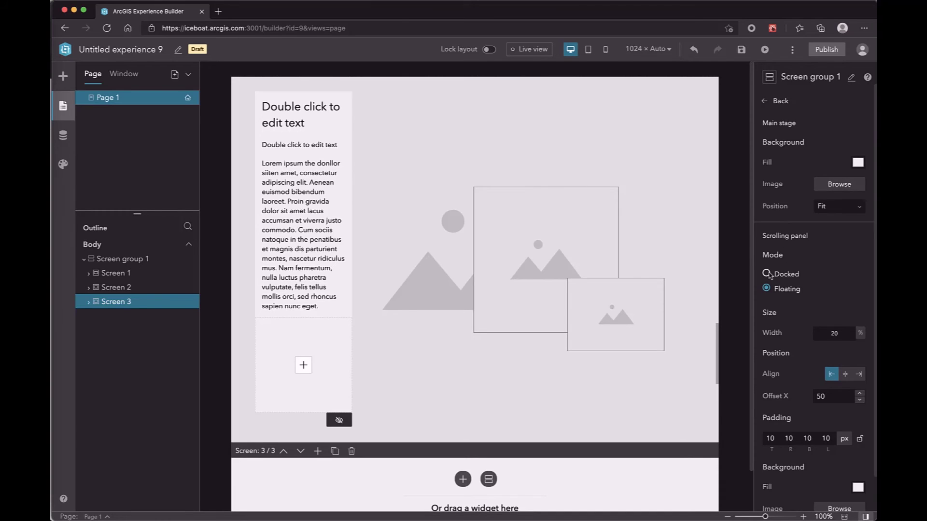
left_click(767, 274)
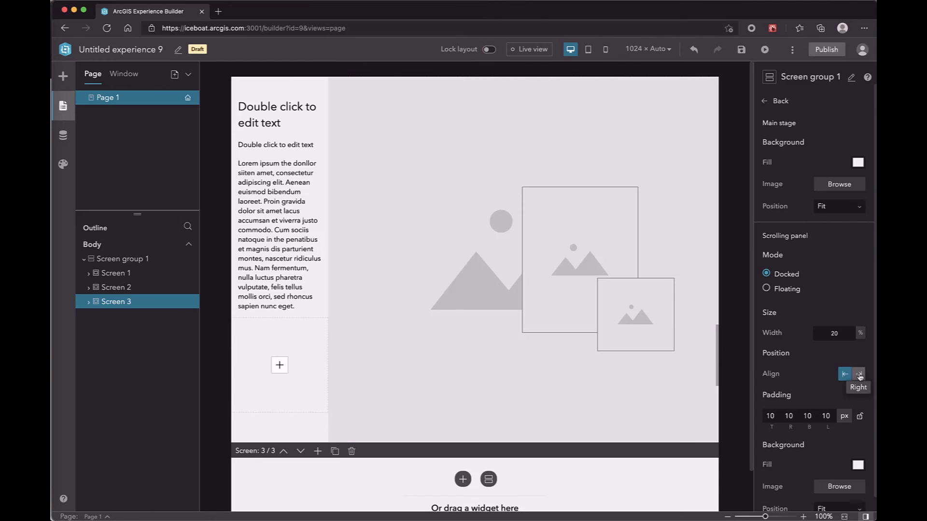
left_click(858, 375)
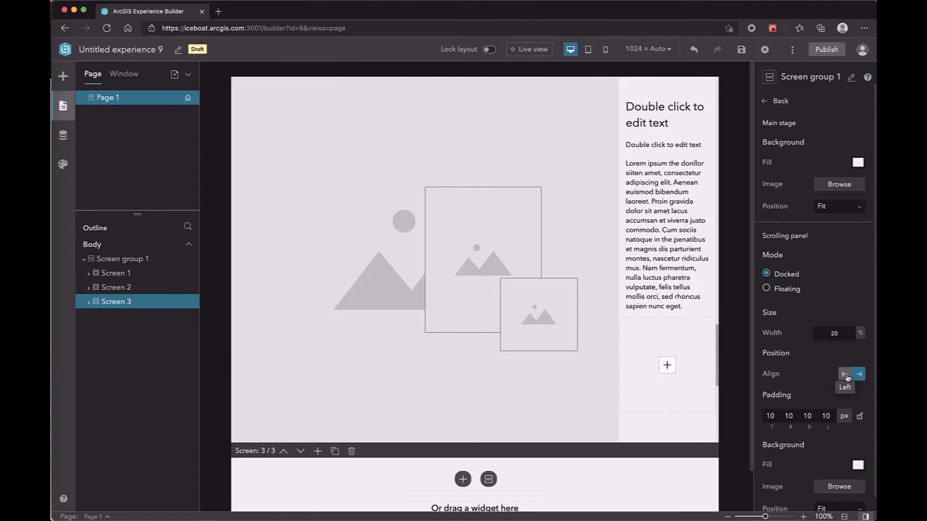
left_click(846, 375)
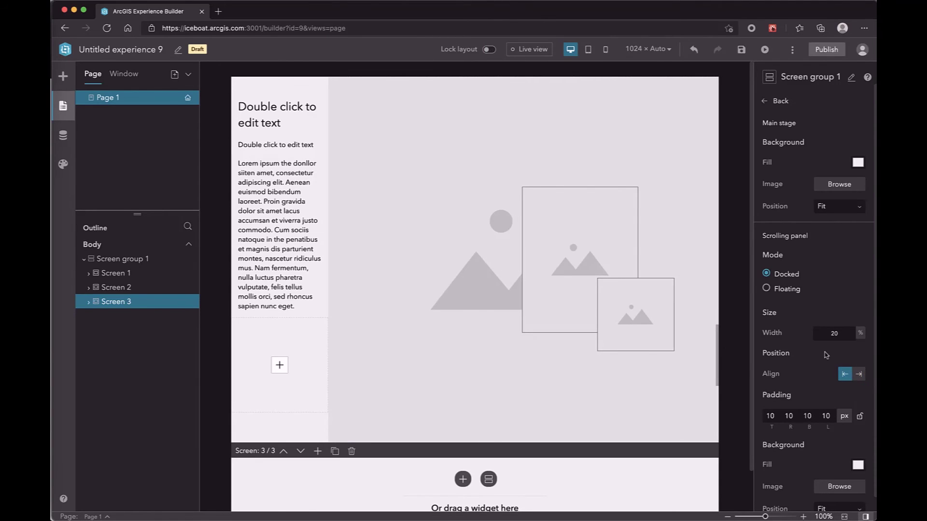
- Switch the scrolling panel to Floating mode, trying Center and Right before keeping Left
left_click(766, 288)
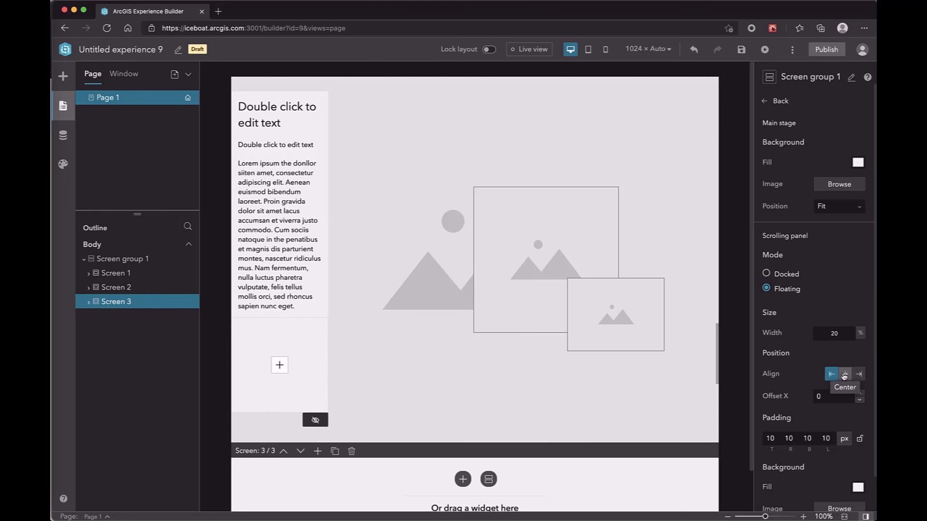
left_click(844, 376)
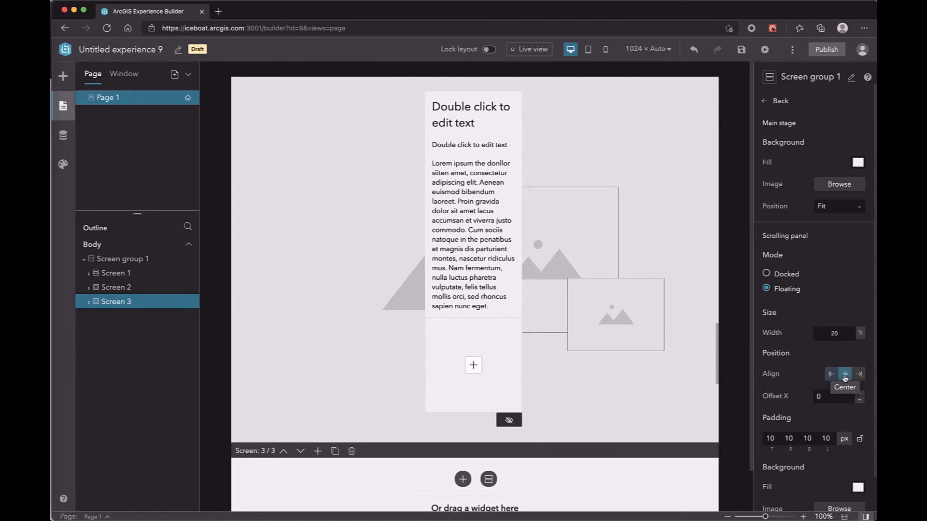
left_click(860, 376)
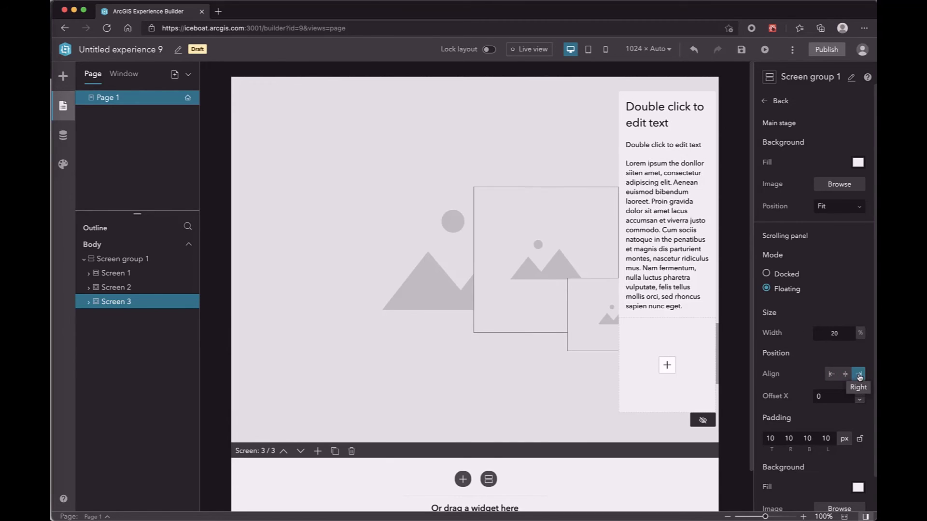
left_click(833, 376)
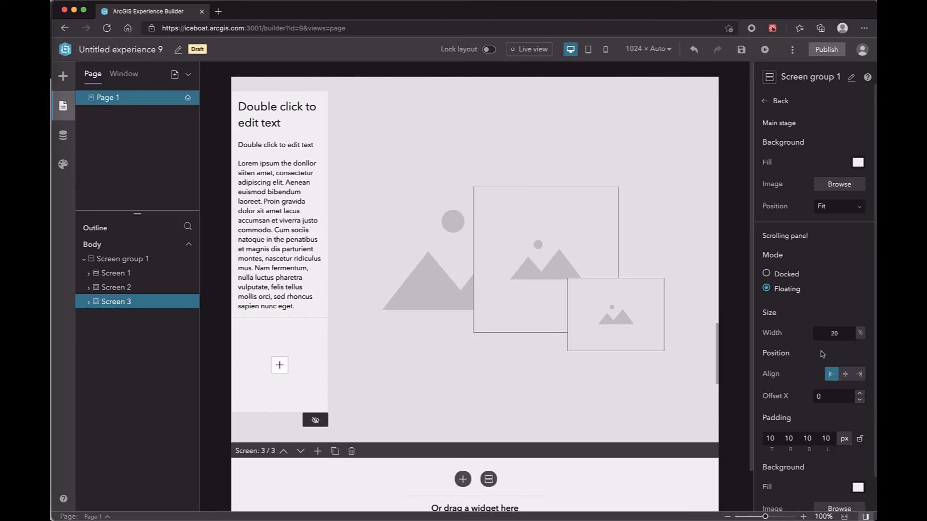
- Set the floating panel's width to 25% and Offset X to 50
left_click(835, 334)
left_click(830, 353)
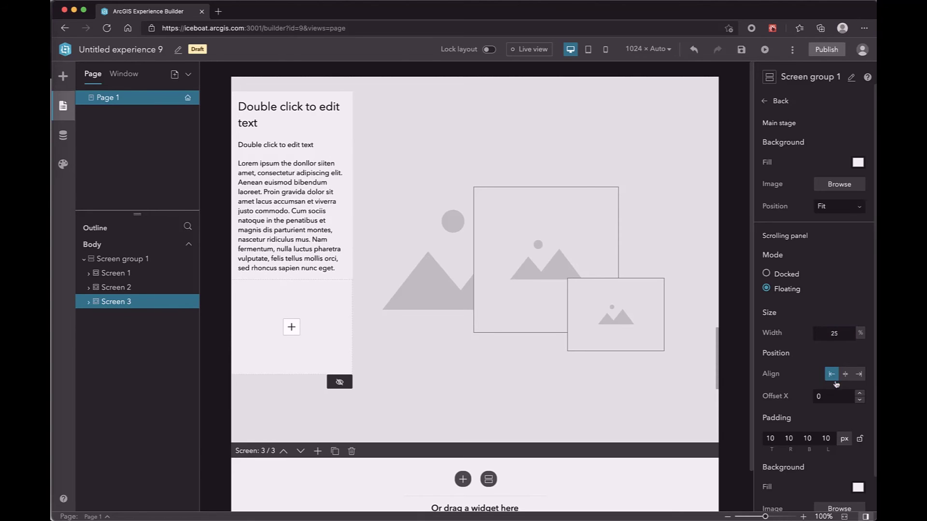
left_click(818, 397)
type("5")
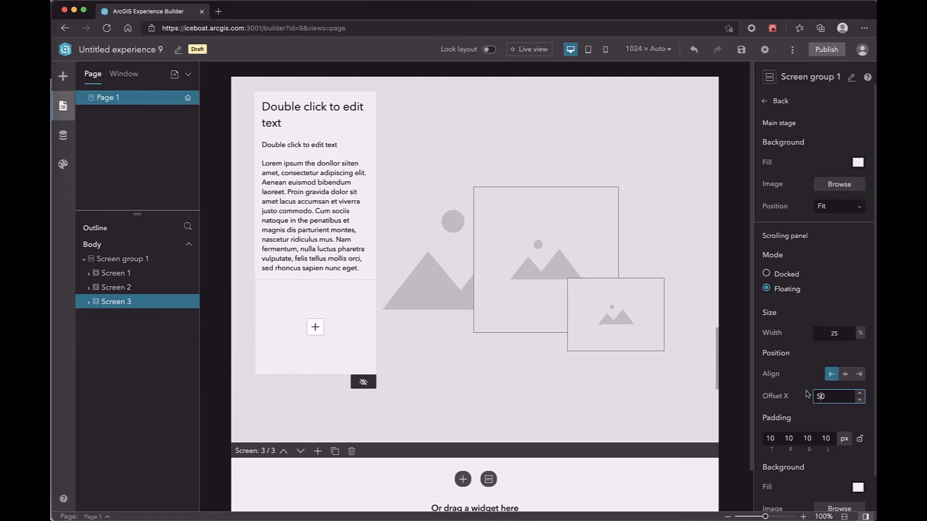
scroll(805, 389, "down", 1)
scroll(807, 388, "down", 3)
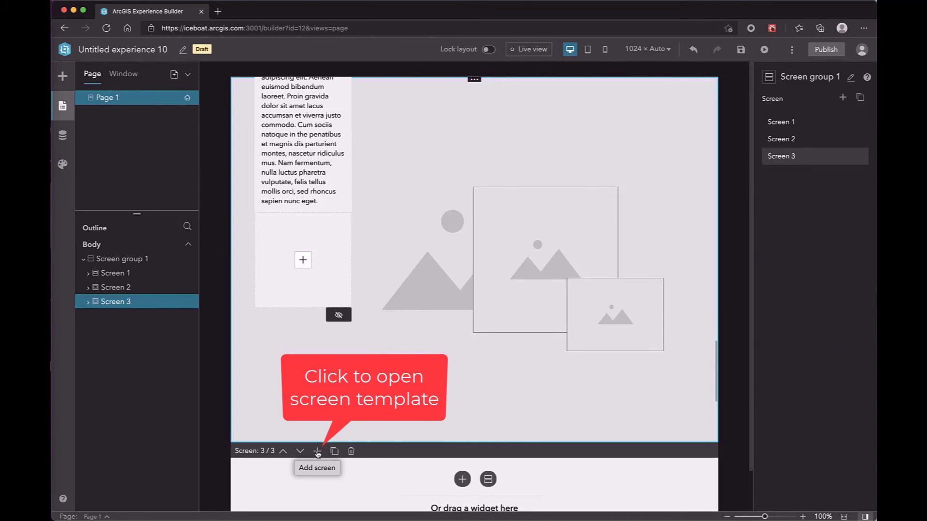
- Add Screens 4 and 5 to the screen group from text-and-image templates
left_click(317, 451)
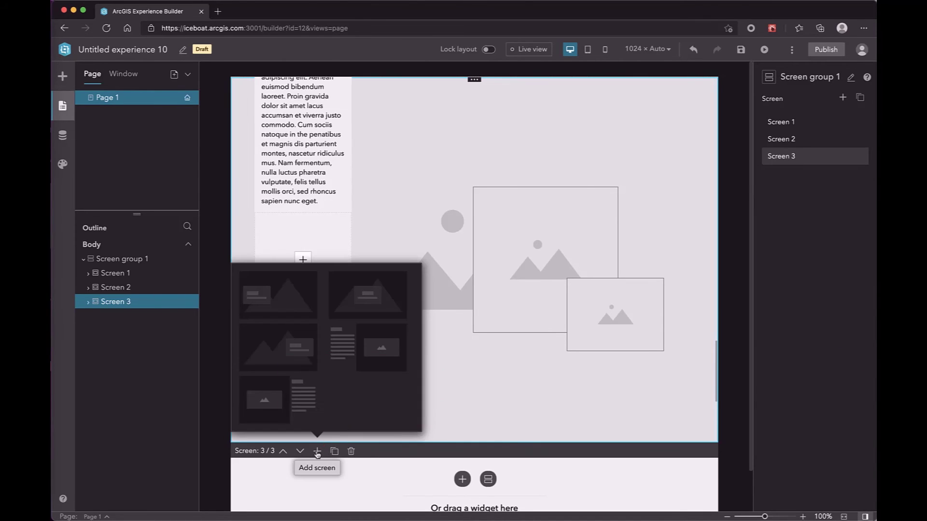
left_click(282, 300)
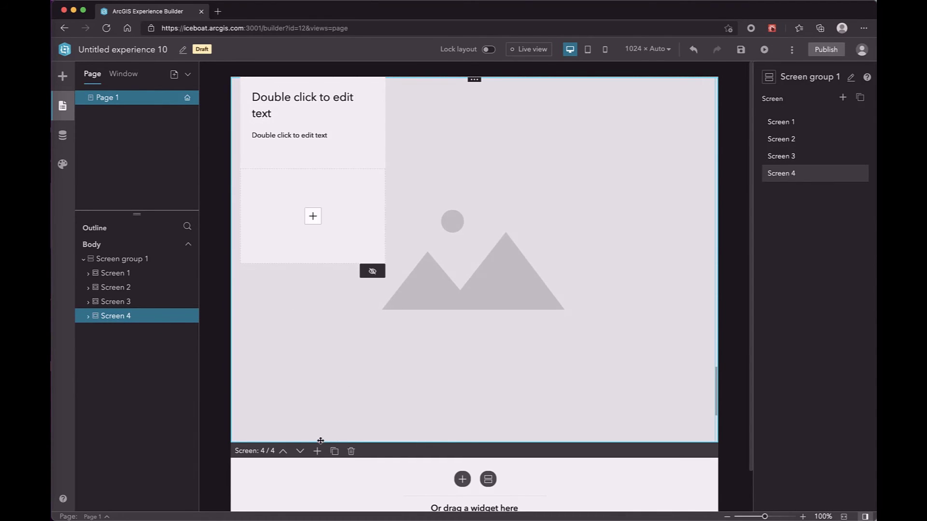
left_click(318, 452)
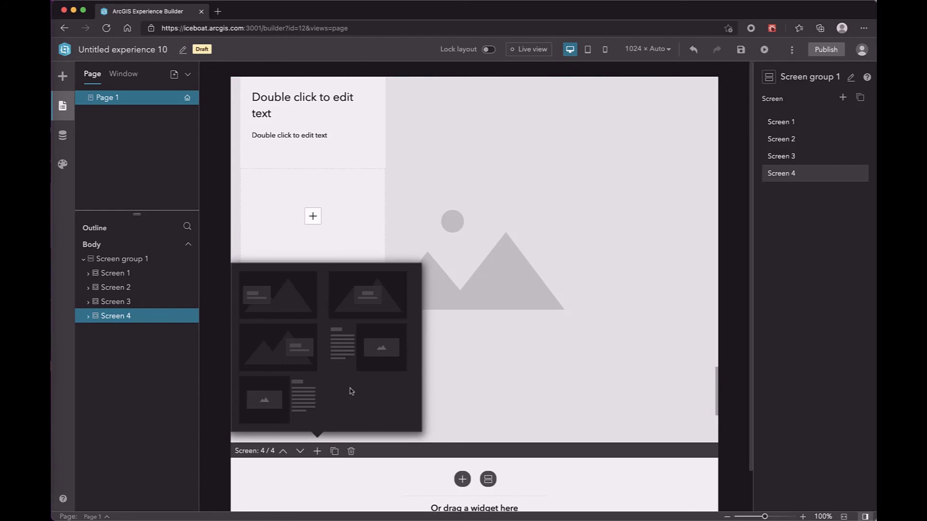
left_click(360, 355)
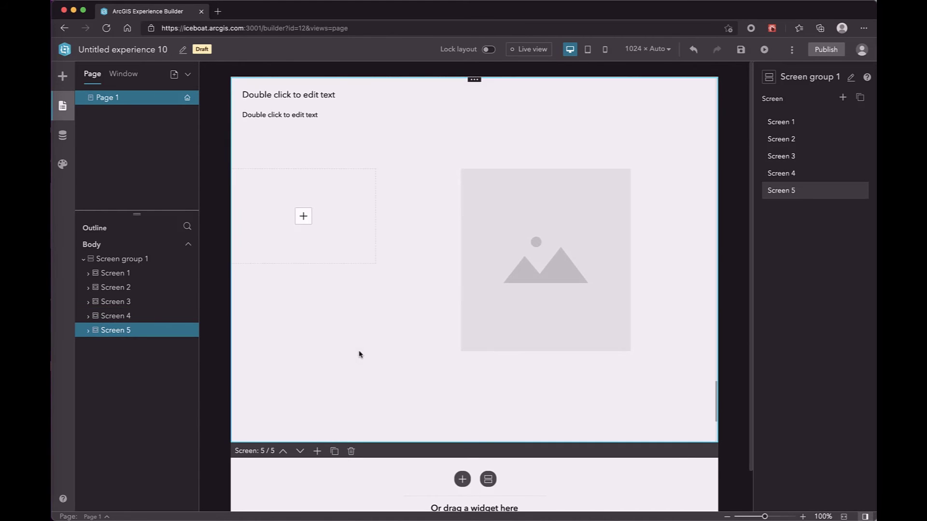
- Step back to Screen 2 and forward to Screen 3, then delete the screen group
left_click(284, 452)
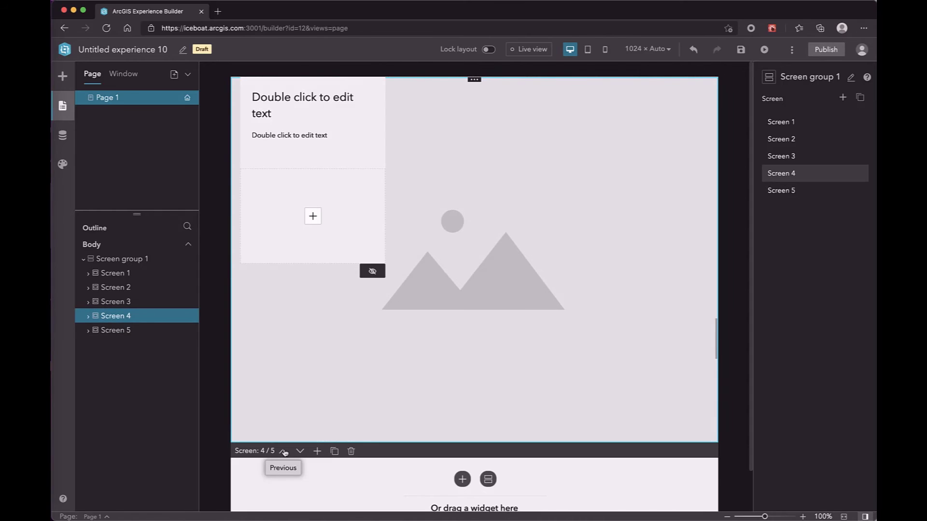
left_click(285, 452)
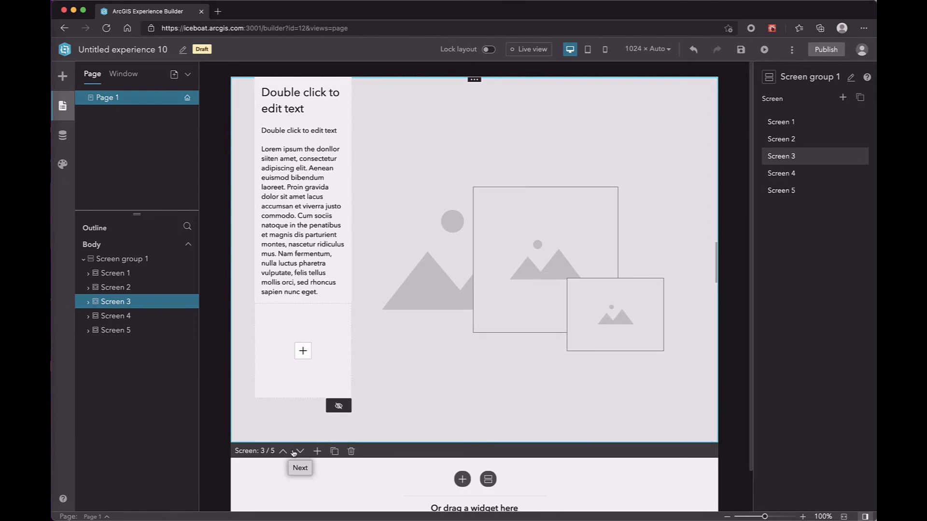
left_click(284, 452)
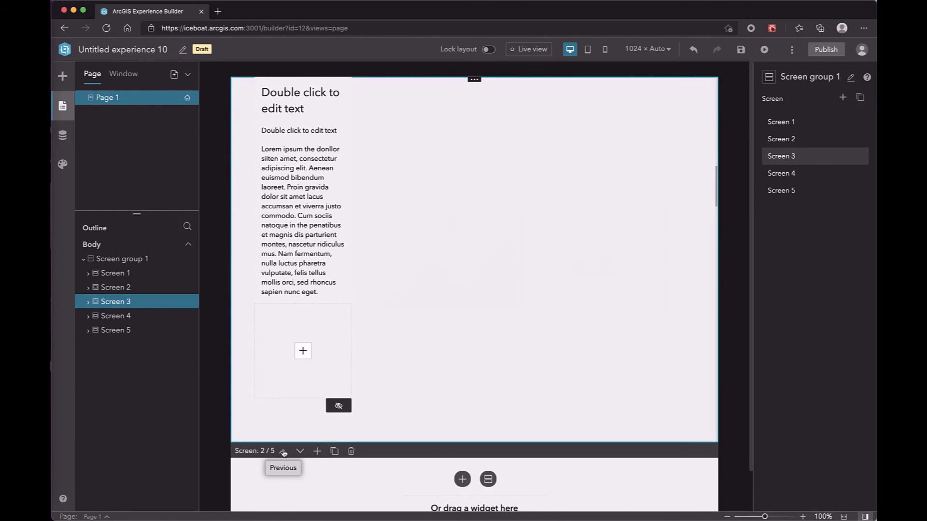
left_click(300, 452)
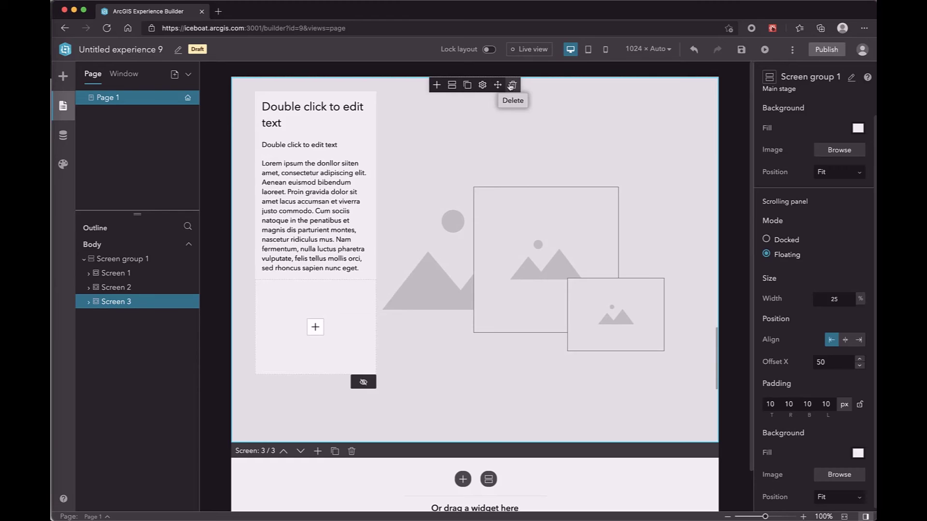
left_click(510, 86)
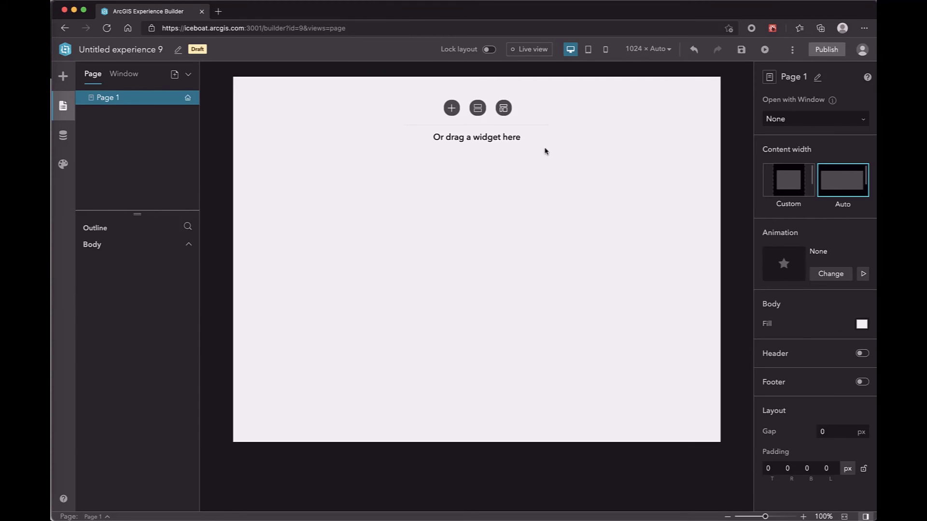
- Insert a Cascade screen group on the empty Page 1 and scroll down through Screens 1–3
left_click(478, 108)
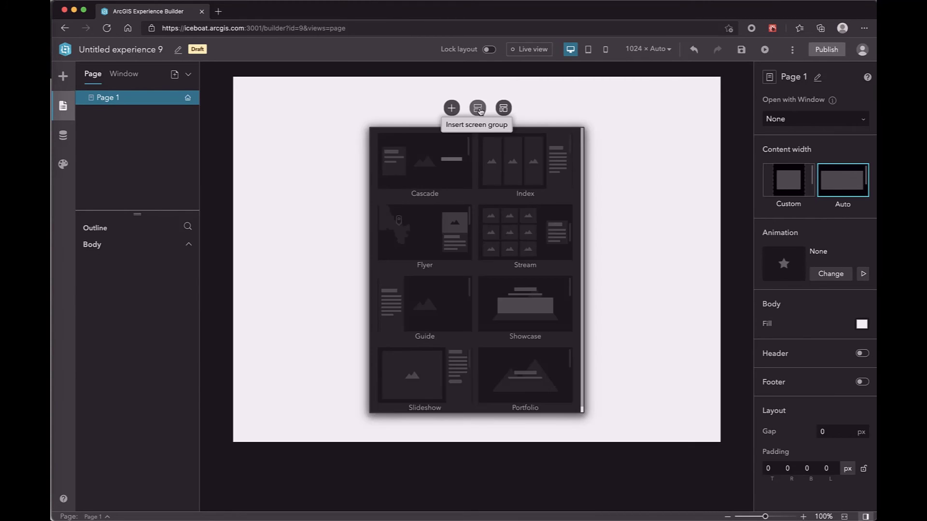
left_click(439, 174)
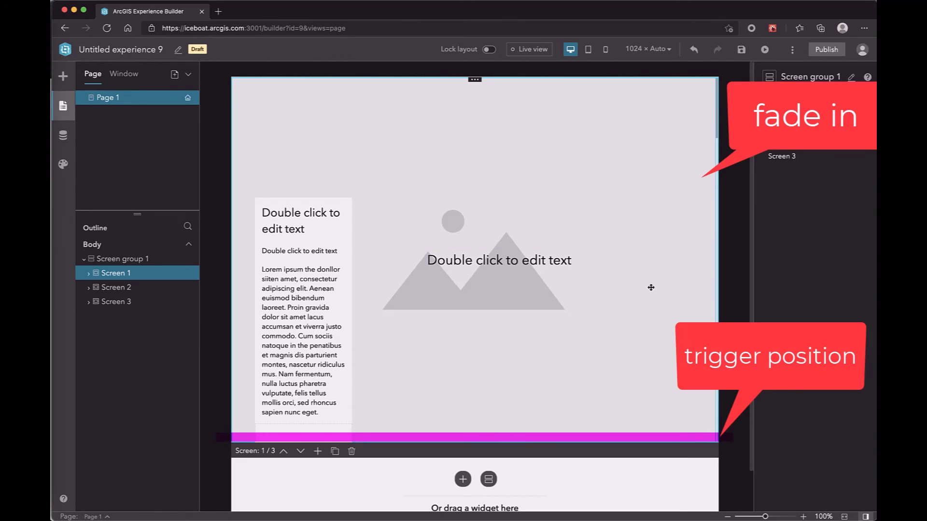
scroll(651, 287, "down", 5)
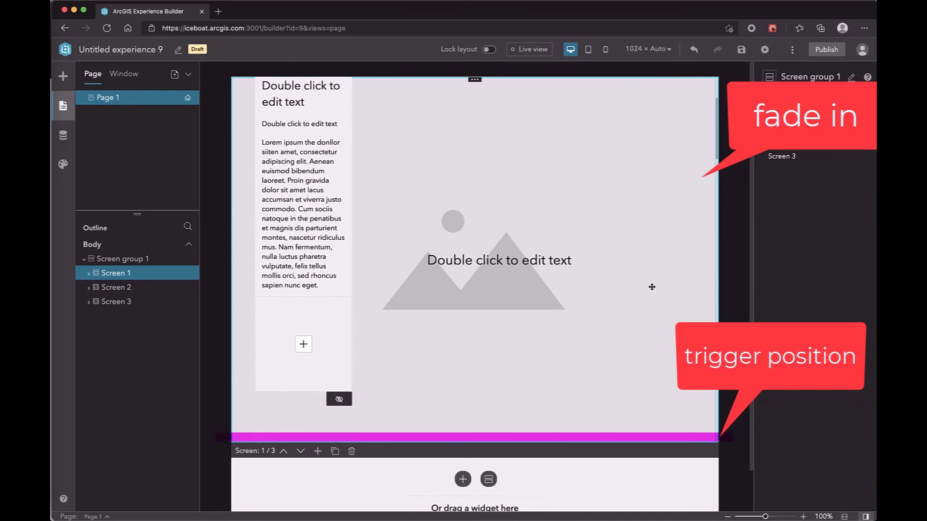
scroll(652, 287, "down", 3)
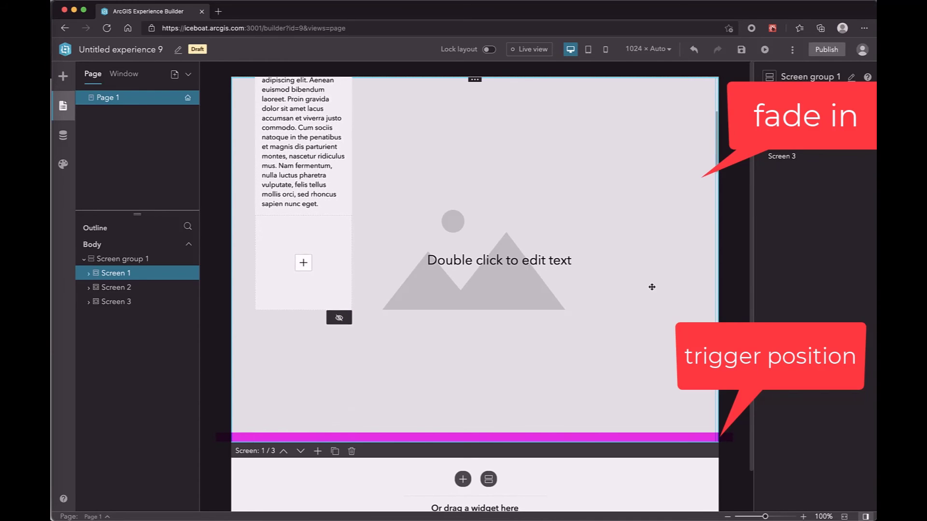
scroll(652, 287, "down", 7)
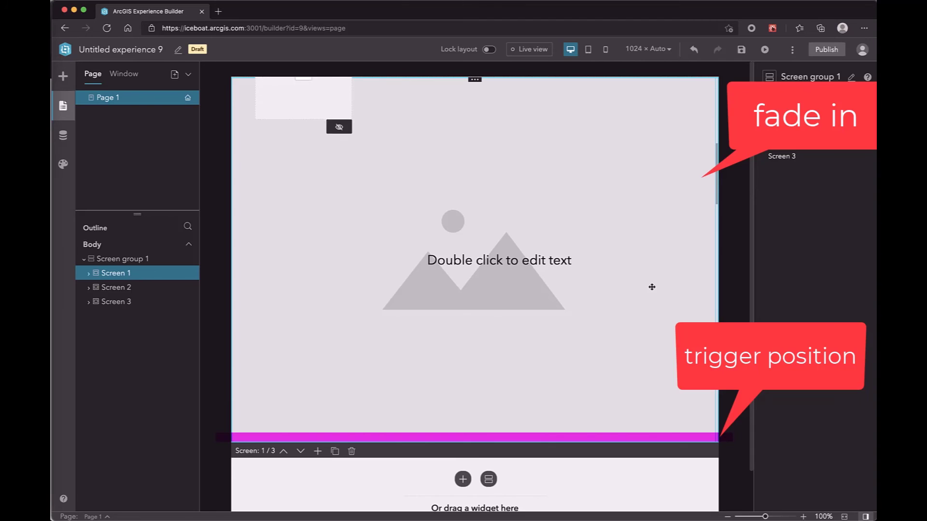
scroll(652, 287, "down", 4)
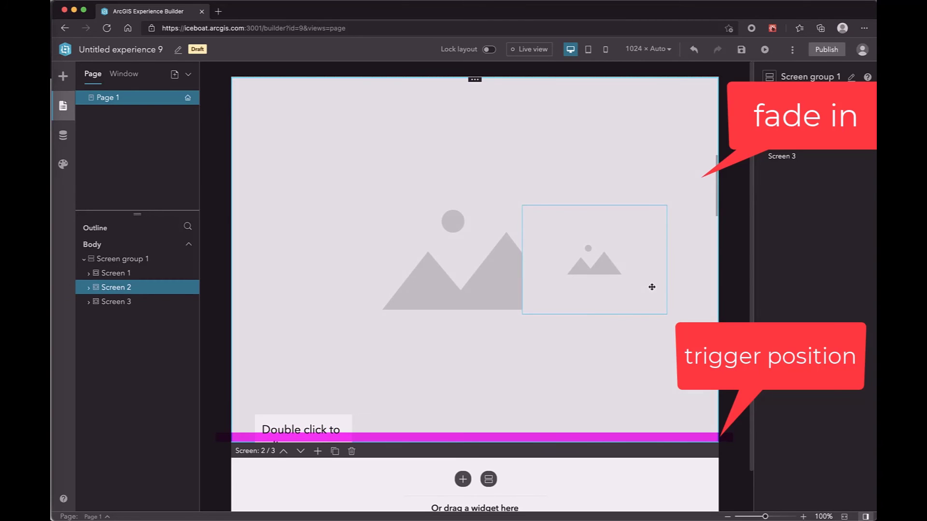
scroll(652, 287, "down", 6)
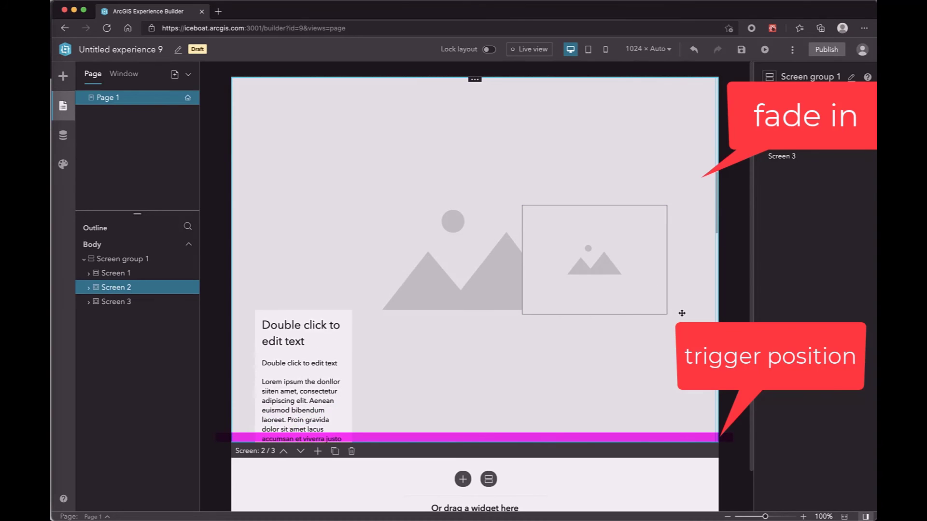
scroll(682, 313, "down", 10)
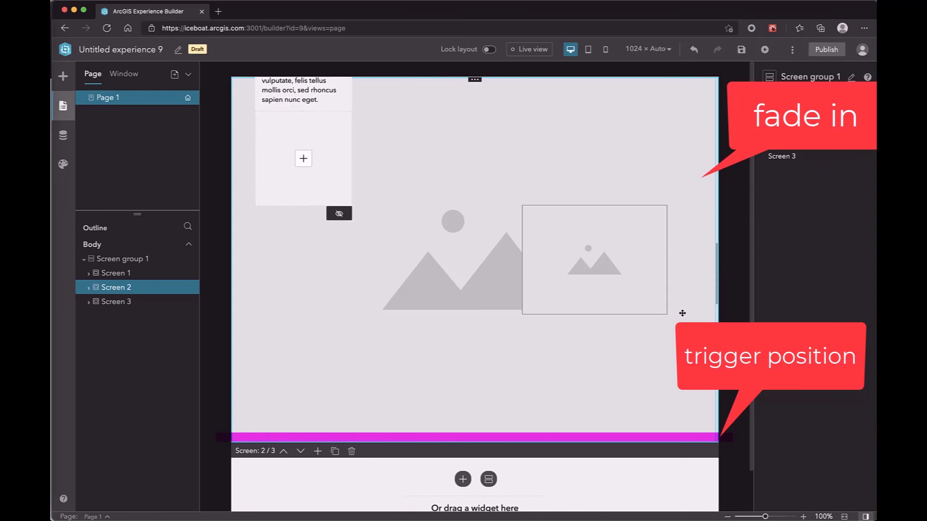
scroll(683, 313, "down", 8)
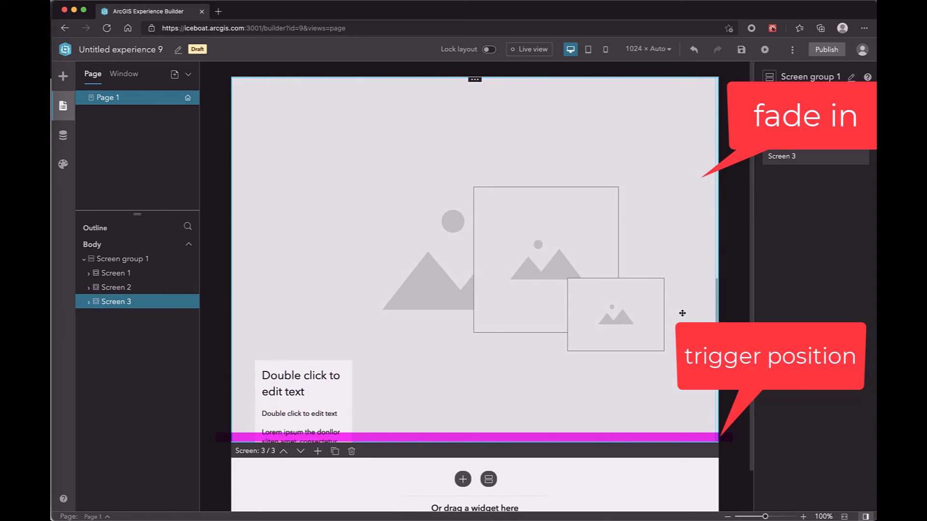
scroll(682, 313, "down", 10)
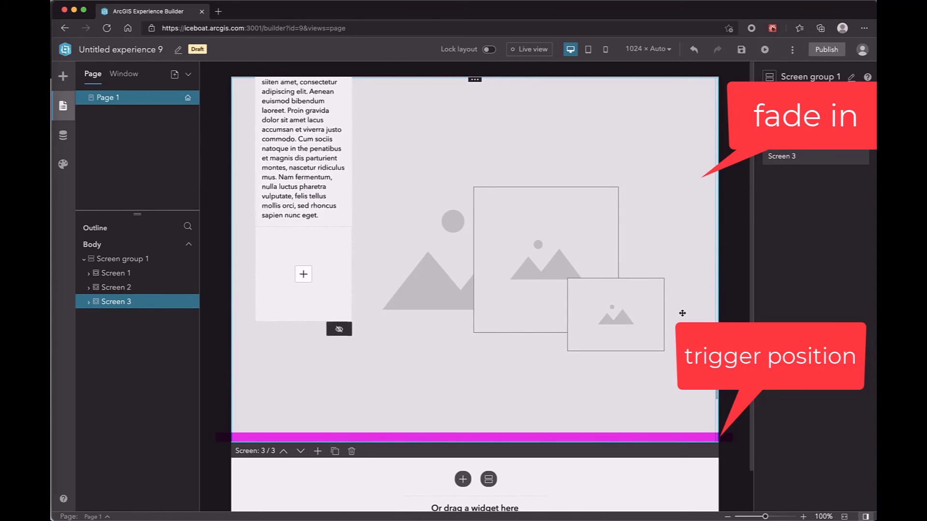
scroll(724, 332, "down", 3)
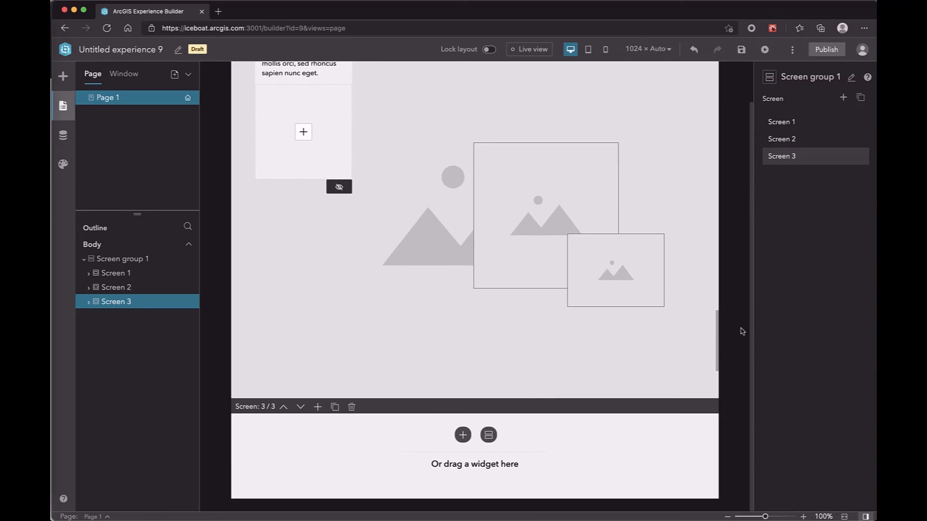
- Insert an Index screen group below the first and scroll down to its Screen 6
left_click(489, 435)
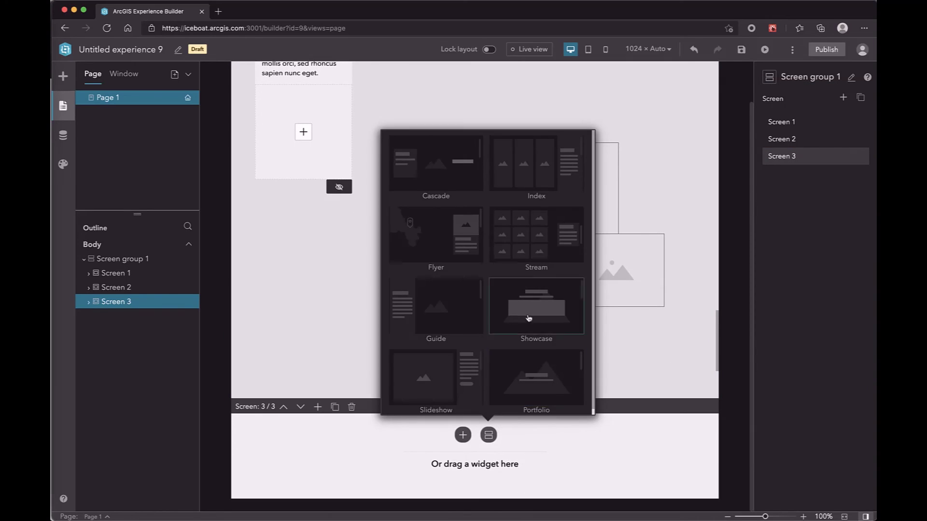
left_click(536, 174)
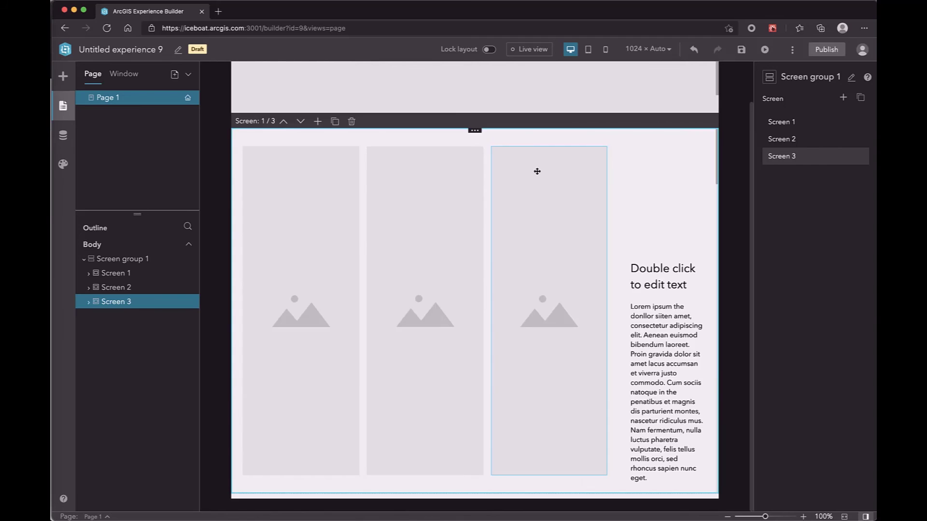
scroll(747, 285, "down", 5)
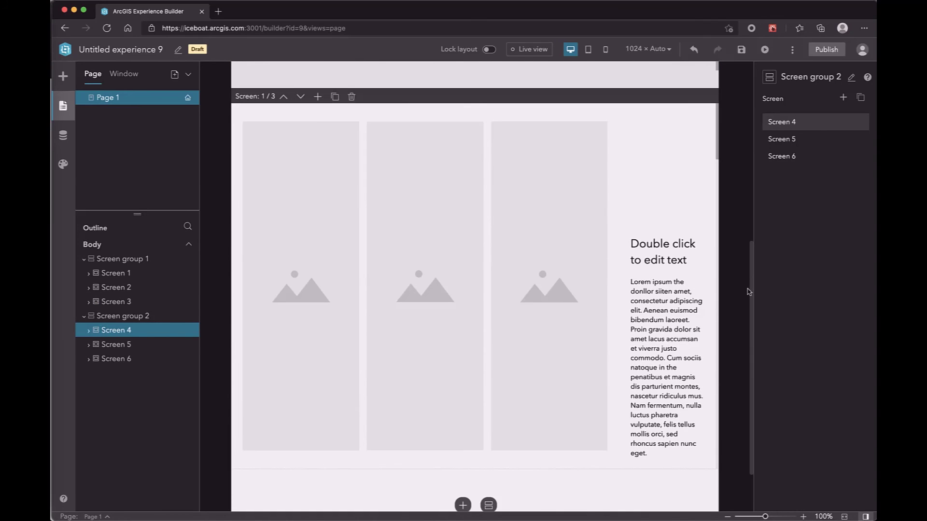
scroll(606, 314, "down", 3)
scroll(615, 317, "down", 6)
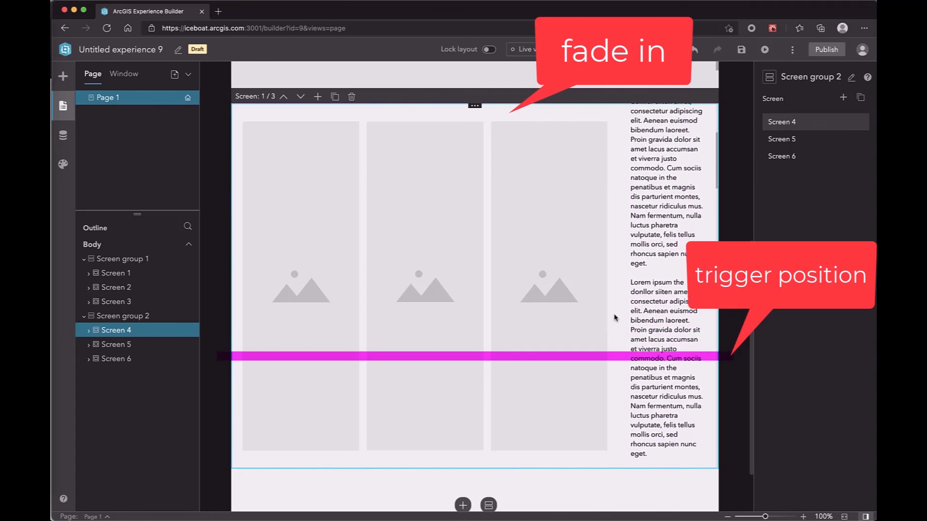
scroll(615, 318, "down", 5)
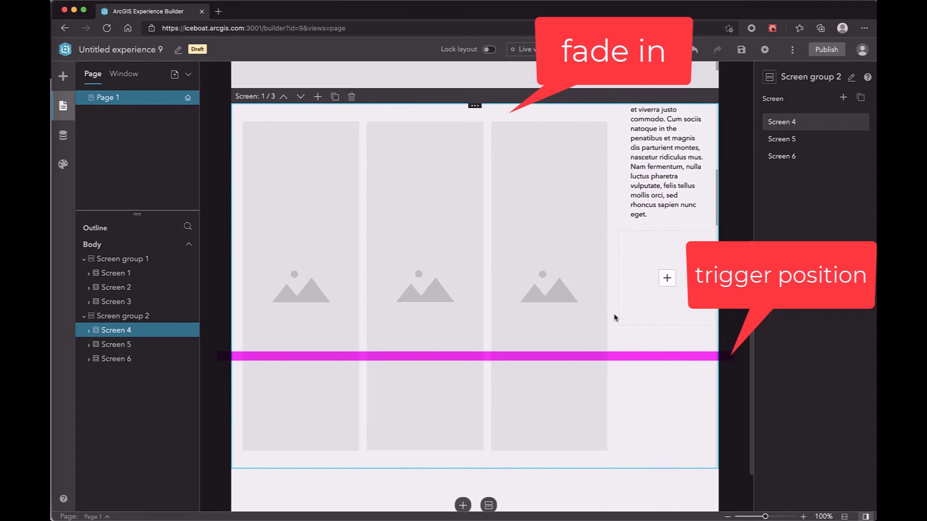
scroll(615, 318, "down", 3)
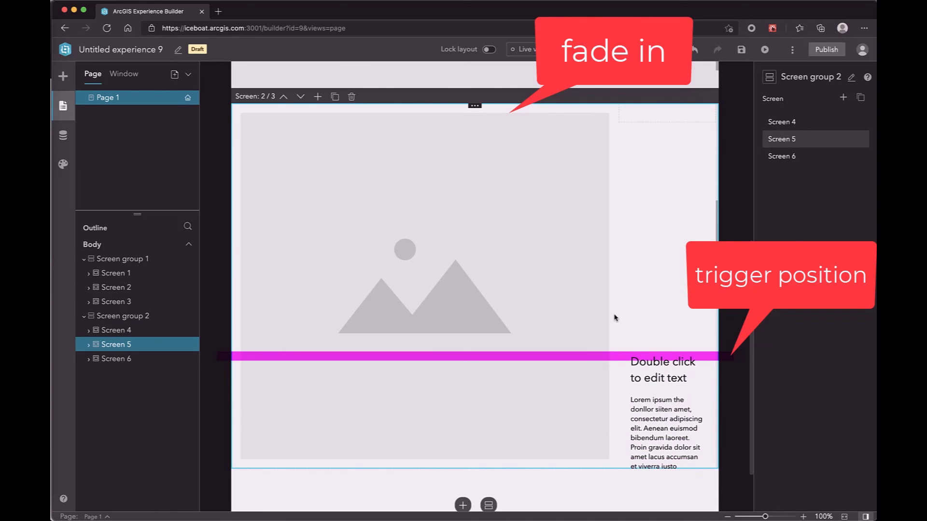
scroll(614, 318, "down", 5)
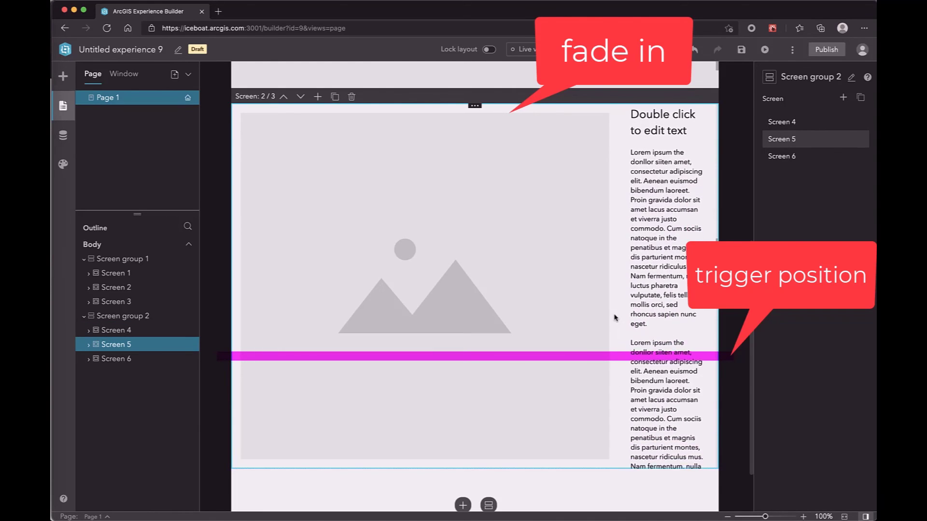
scroll(614, 318, "down", 4)
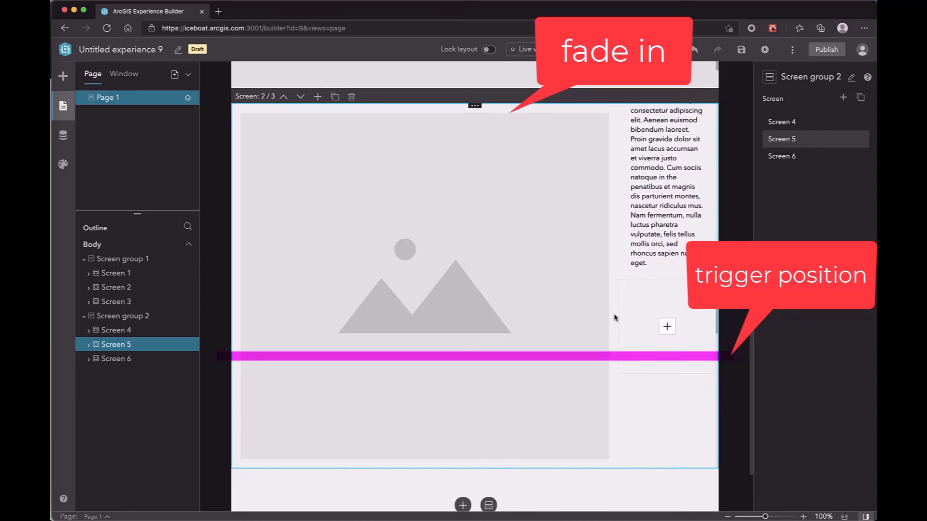
scroll(615, 317, "down", 2)
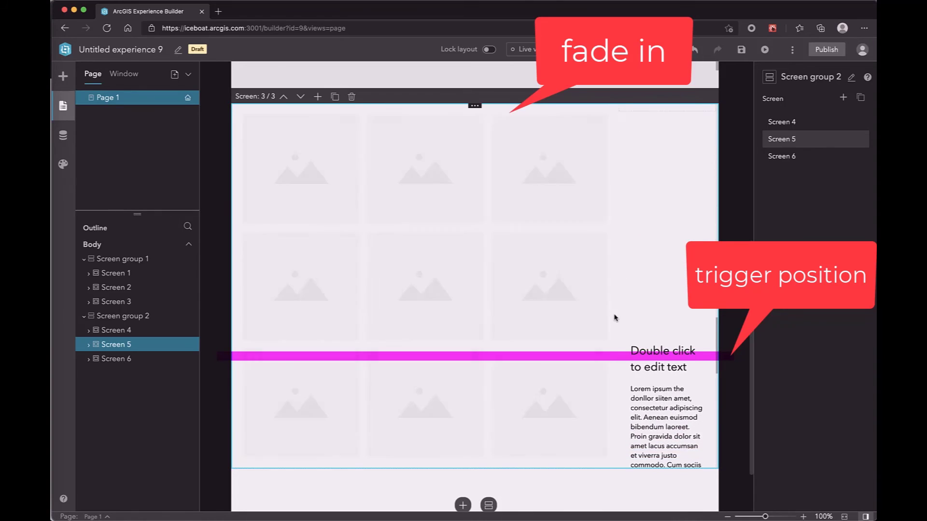
scroll(615, 318, "down", 6)
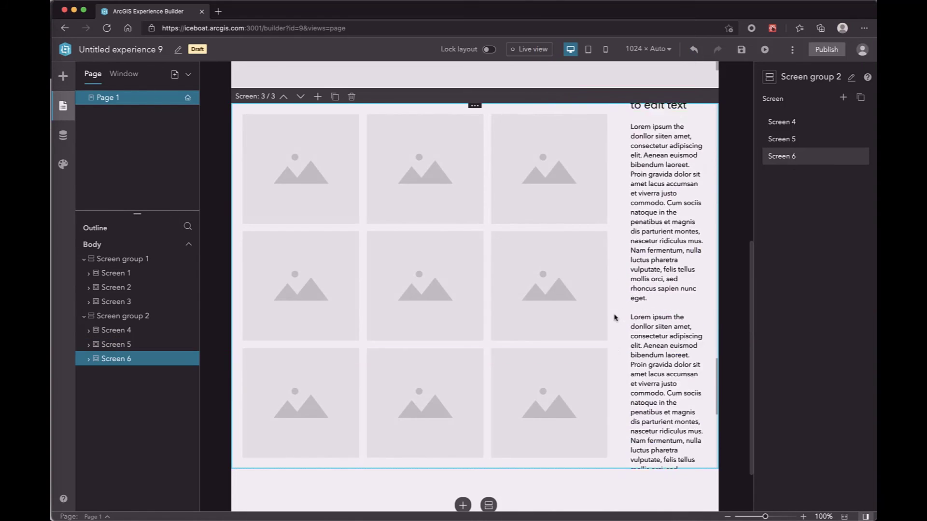
scroll(615, 317, "down", 3)
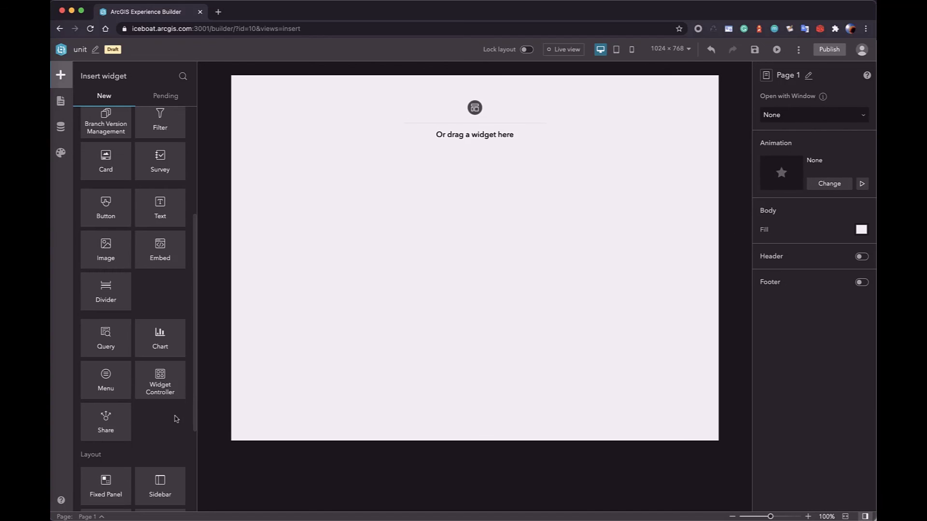
- Add Sidebar 1 to Page 1 and set Map 1 in its right panel to Full size
scroll(170, 429, "down", 1)
left_click_drag(160, 465, 479, 249)
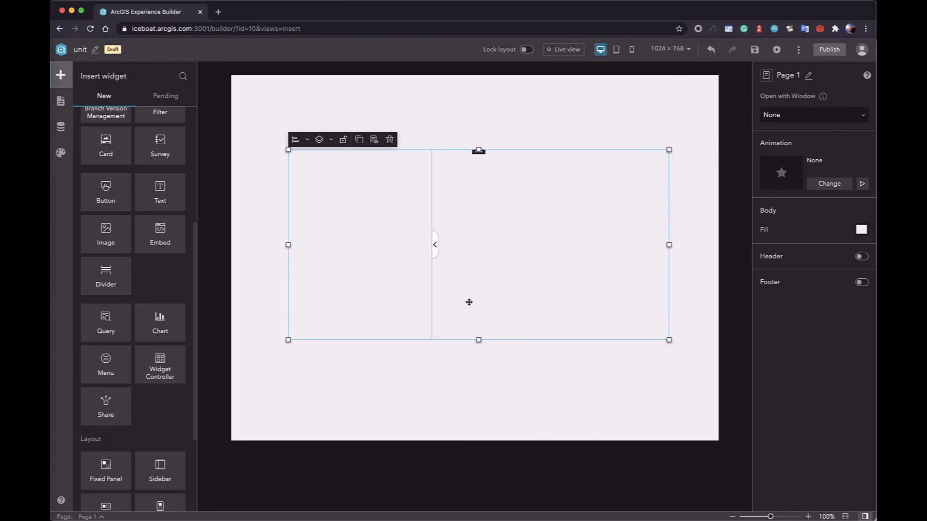
scroll(145, 290, "up", 5)
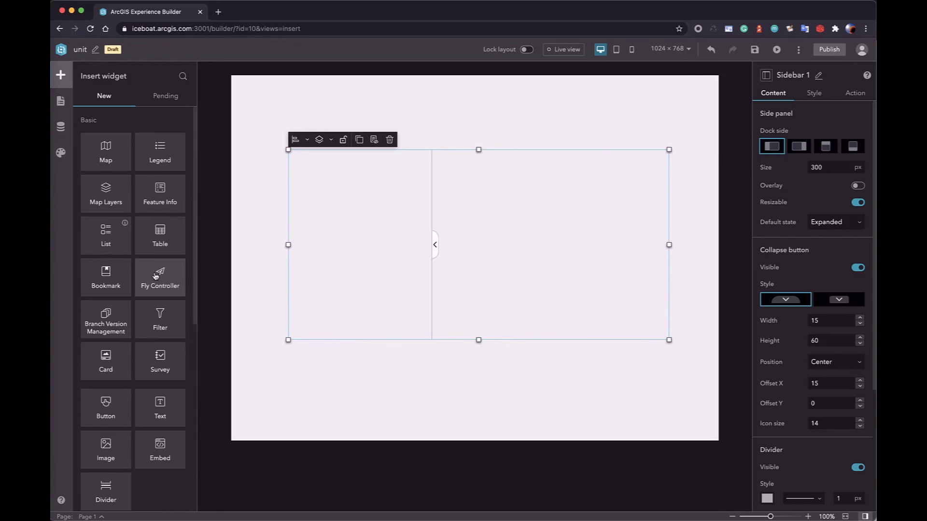
left_click_drag(115, 157, 534, 238)
left_click(459, 129)
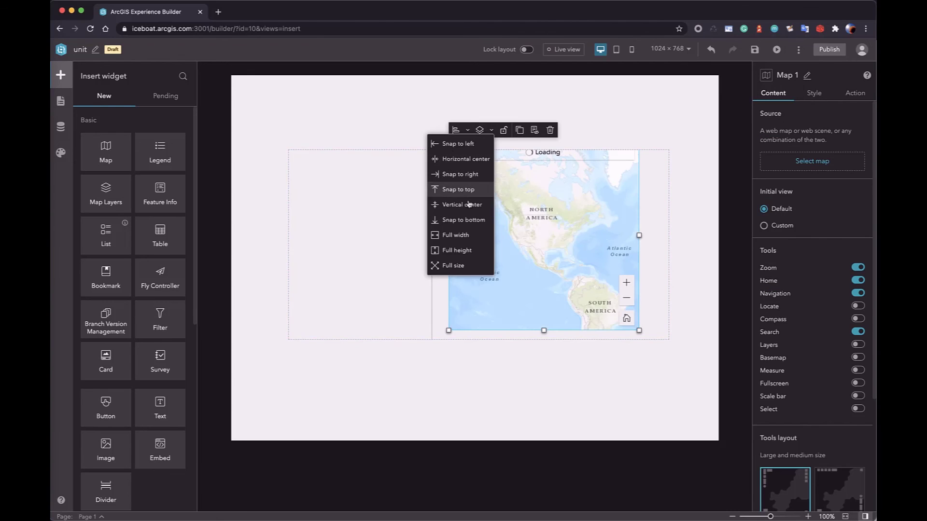
left_click(458, 263)
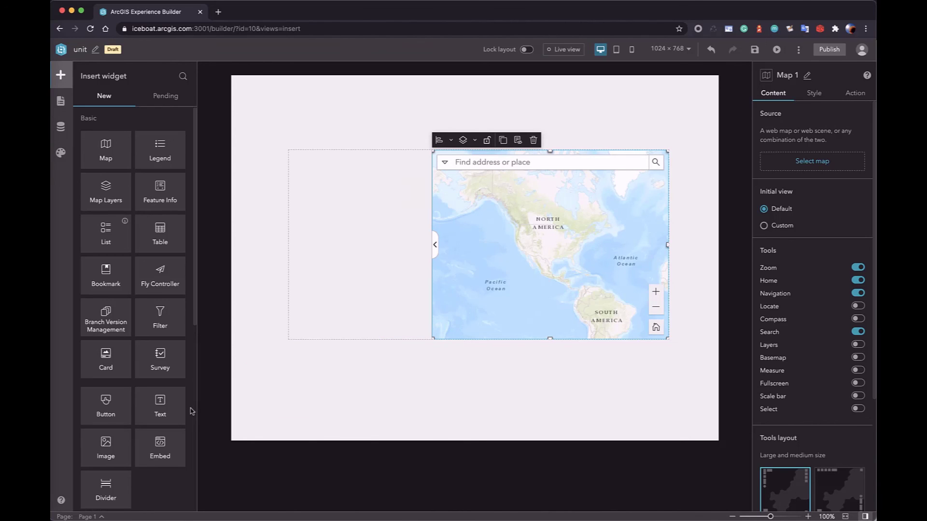
scroll(192, 412, "down", 1)
scroll(193, 412, "down", 10)
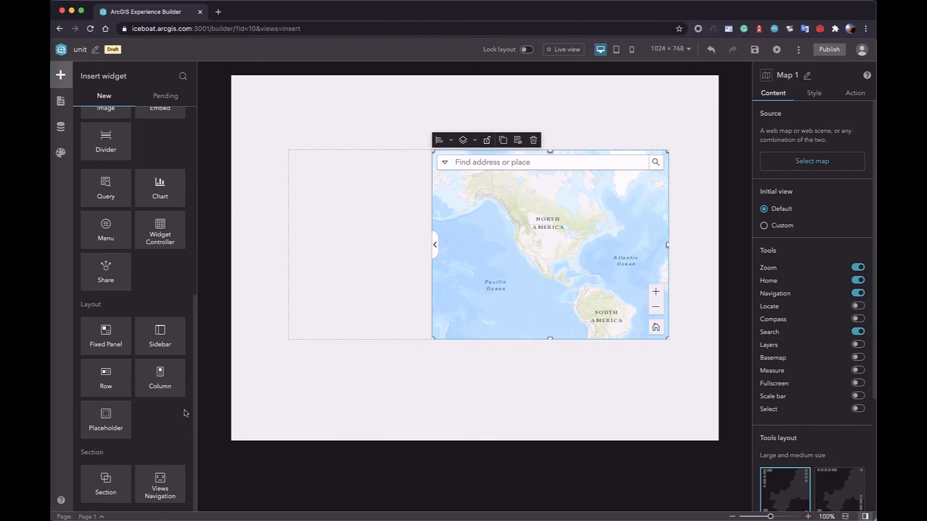
- Place a Column in the sidebar's left panel and set it to Full size
left_click_drag(166, 390, 367, 295)
left_click(303, 143)
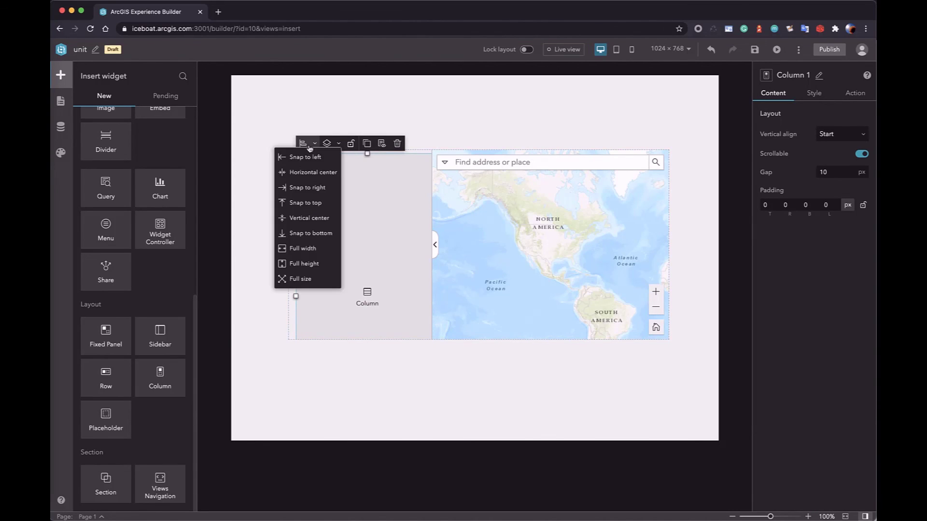
left_click(296, 280)
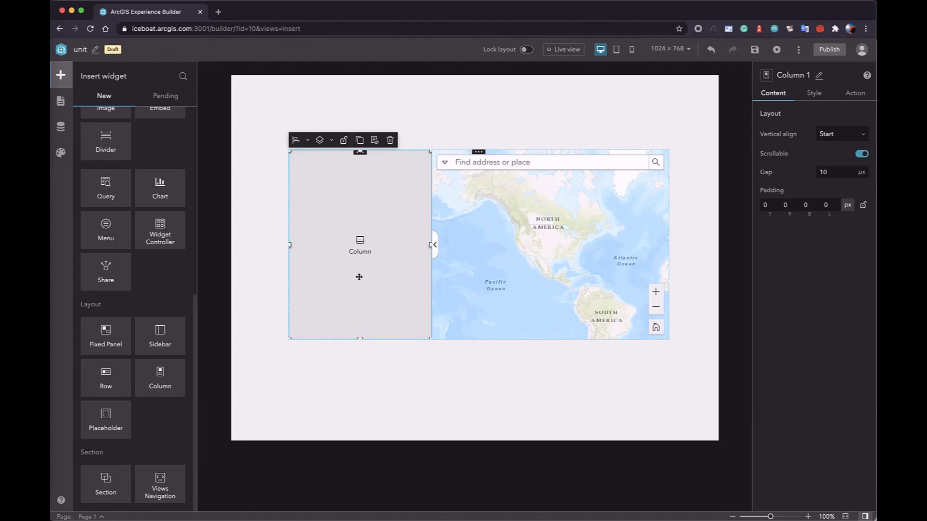
- Fill the column with a duplicated image, a Button between images, and a Text widget
scroll(150, 282, "up", 5)
left_click_drag(105, 331, 362, 212)
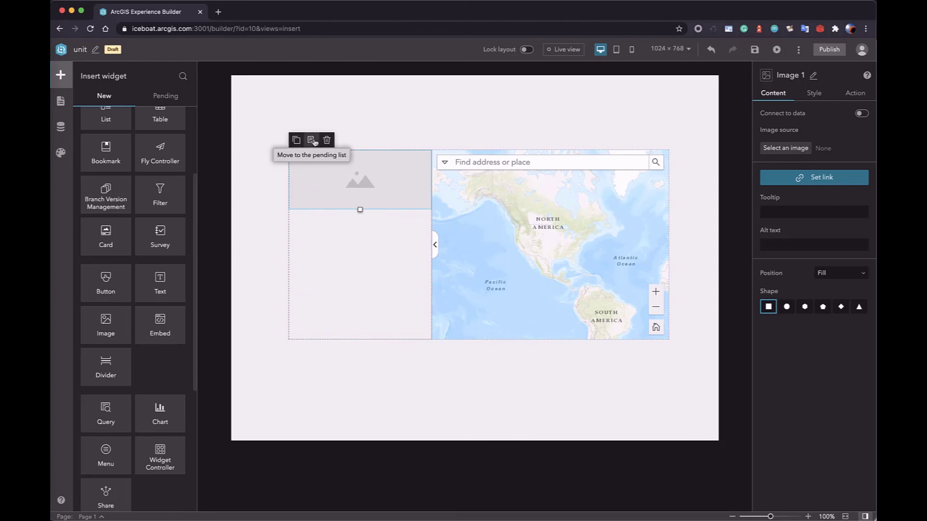
left_click(297, 140)
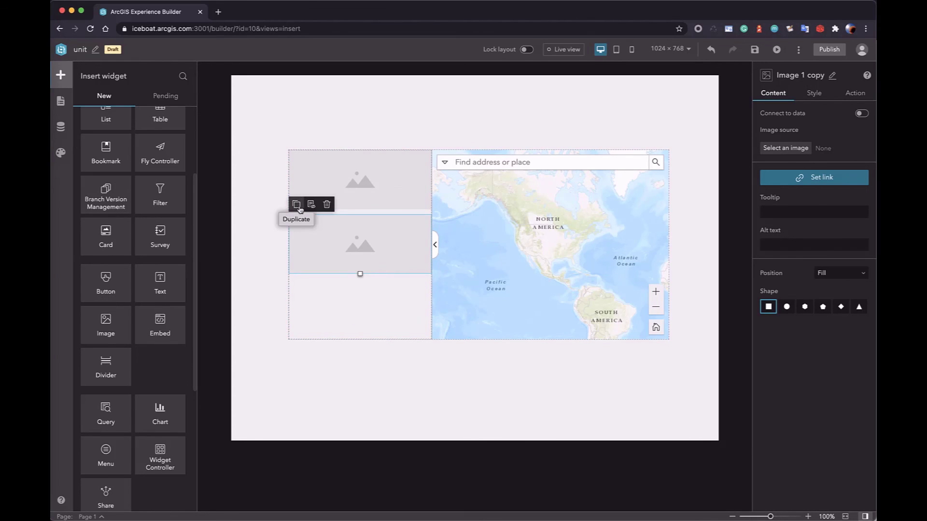
left_click(298, 207)
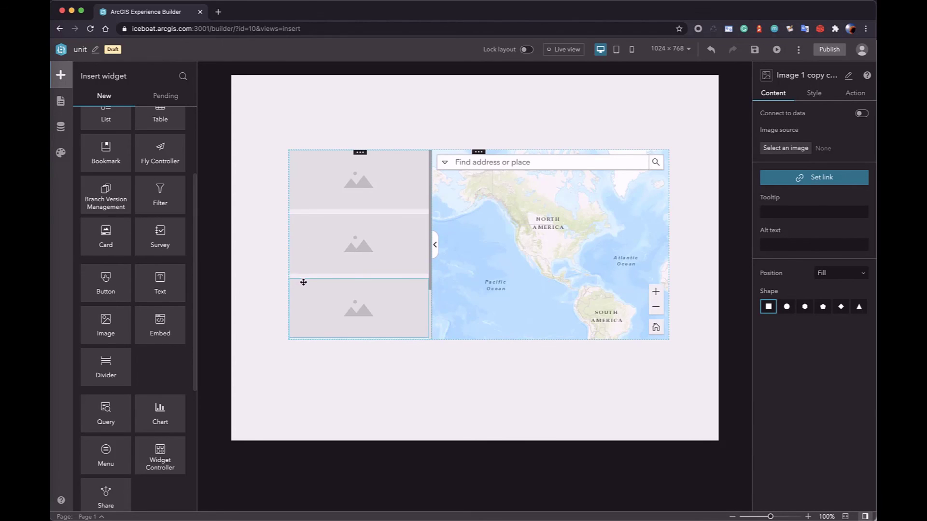
left_click(300, 265)
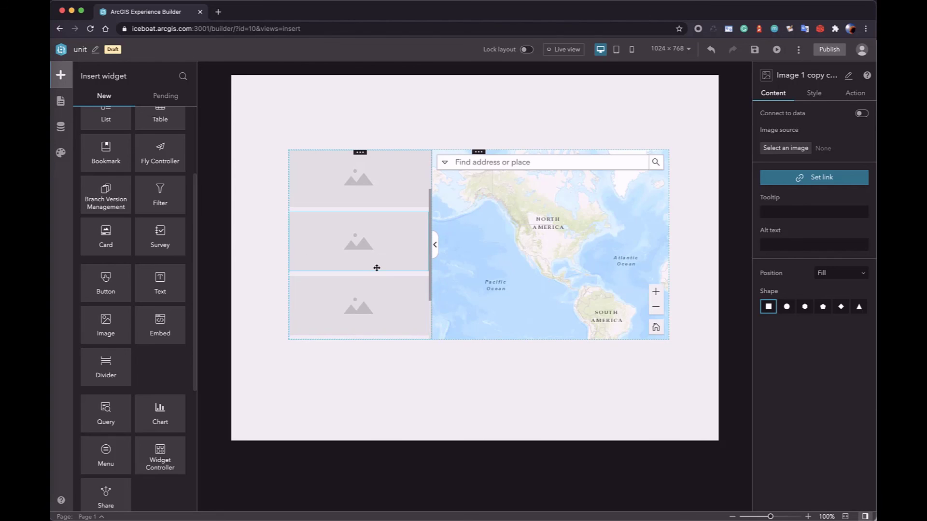
left_click_drag(114, 293, 349, 246)
left_click_drag(149, 296, 307, 315)
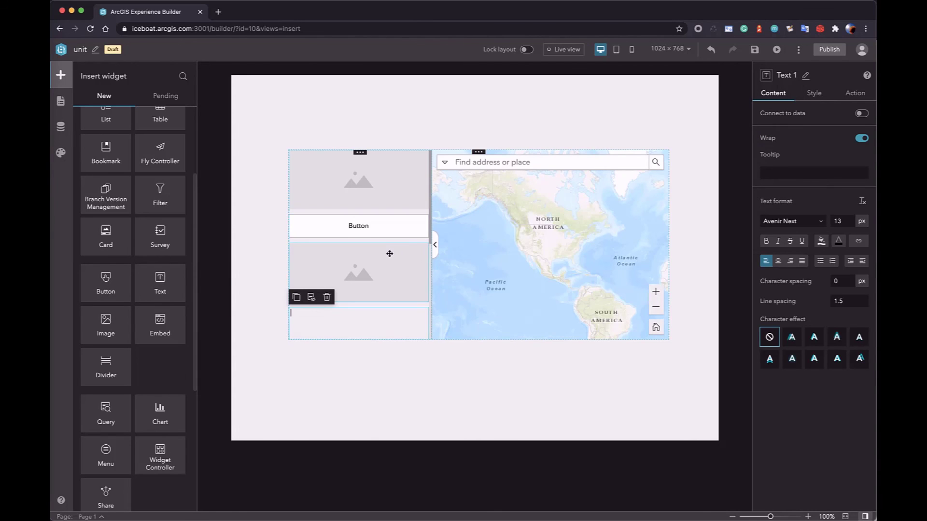
scroll(389, 252, "down", 3)
scroll(386, 231, "down", 3)
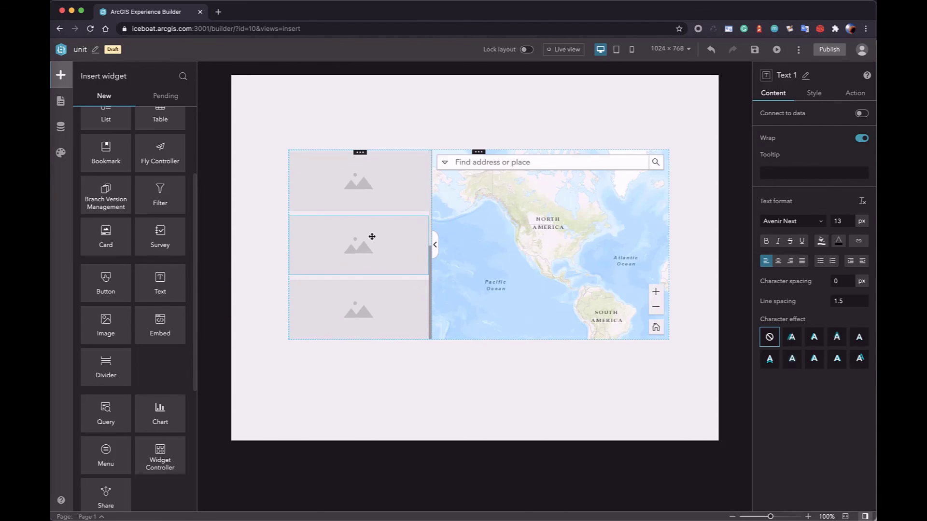
left_click(469, 365)
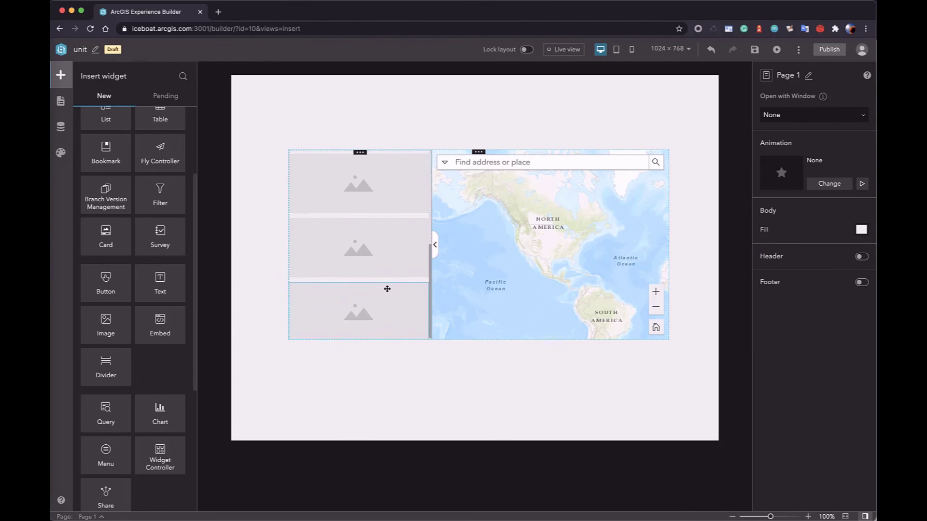
scroll(358, 314, "up", 3)
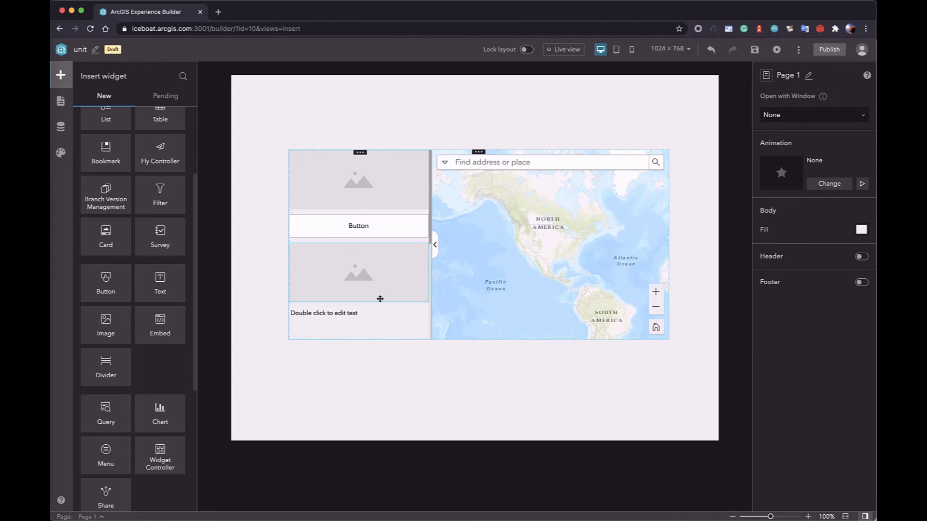
- On Page 2, place an image placeholder with a text box beneath it
left_click(99, 517)
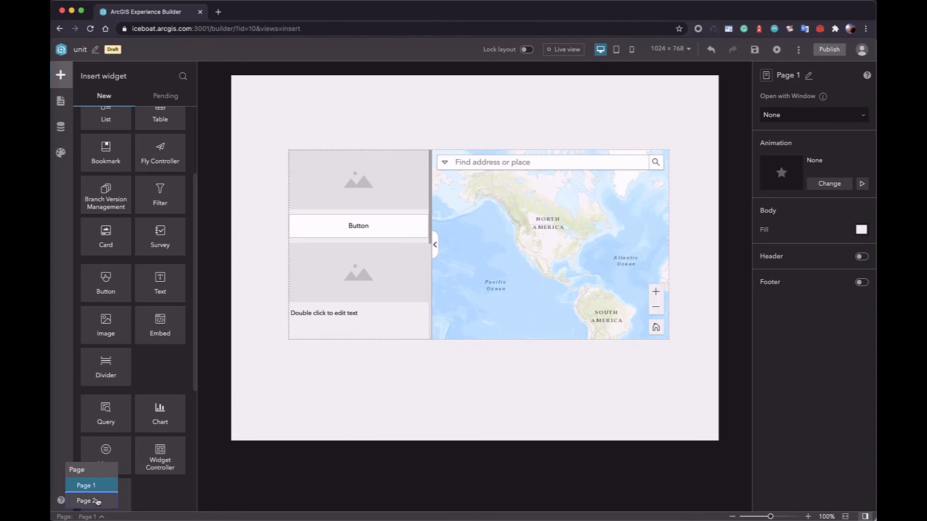
left_click(98, 502)
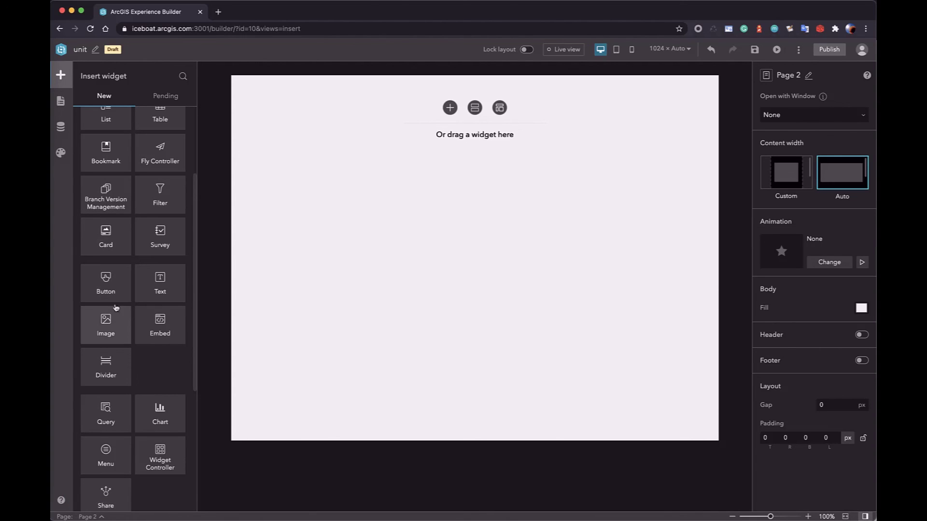
left_click_drag(111, 329, 322, 179)
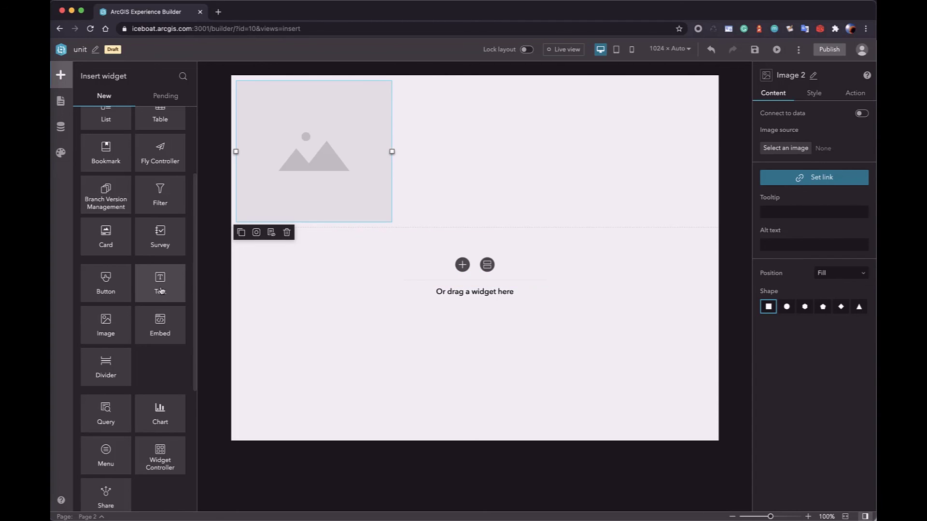
left_click_drag(160, 288, 312, 218)
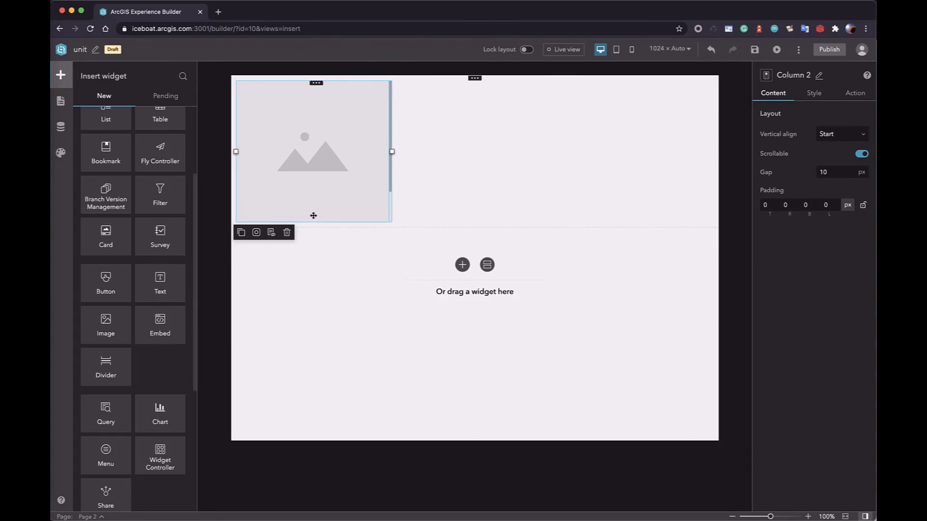
- Add a second text box below, entering 'Title' and 'Subtitle' in the two texts
scroll(330, 203, "down", 2)
left_click(331, 169)
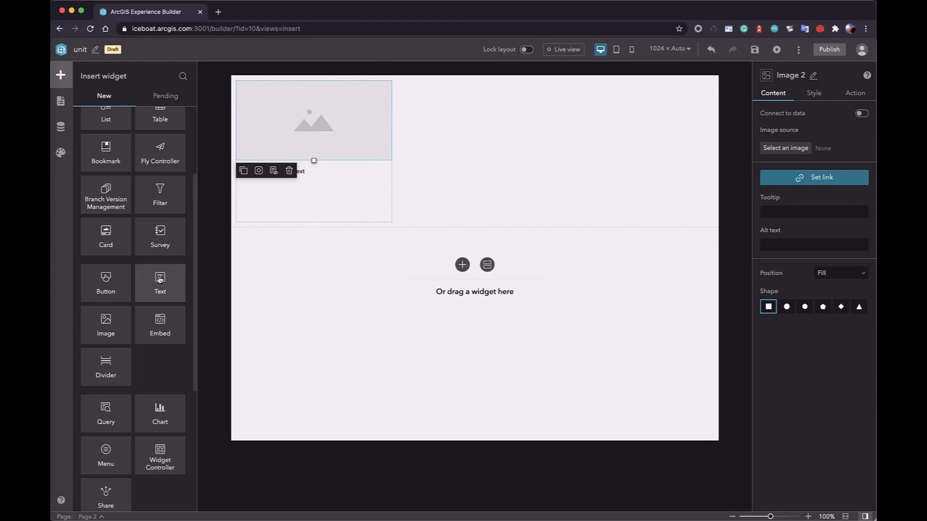
left_click_drag(175, 299, 288, 201)
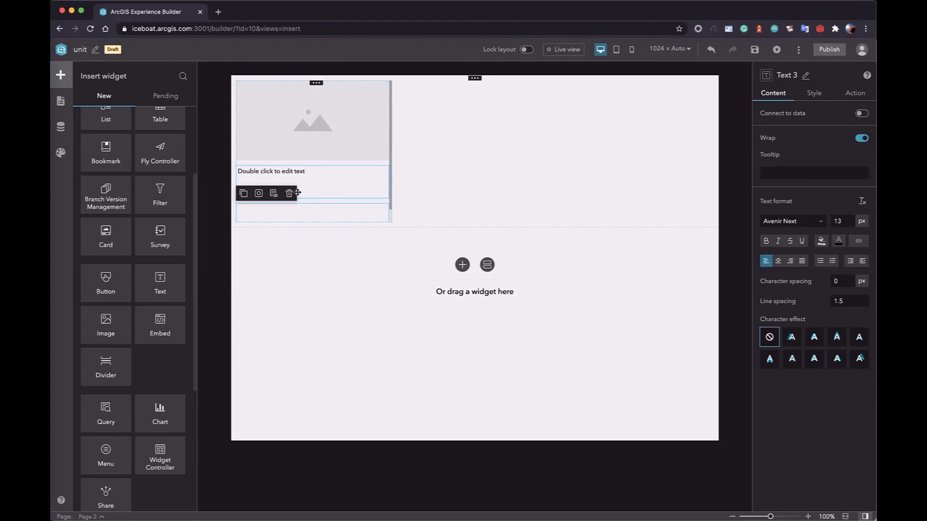
double_click(278, 174)
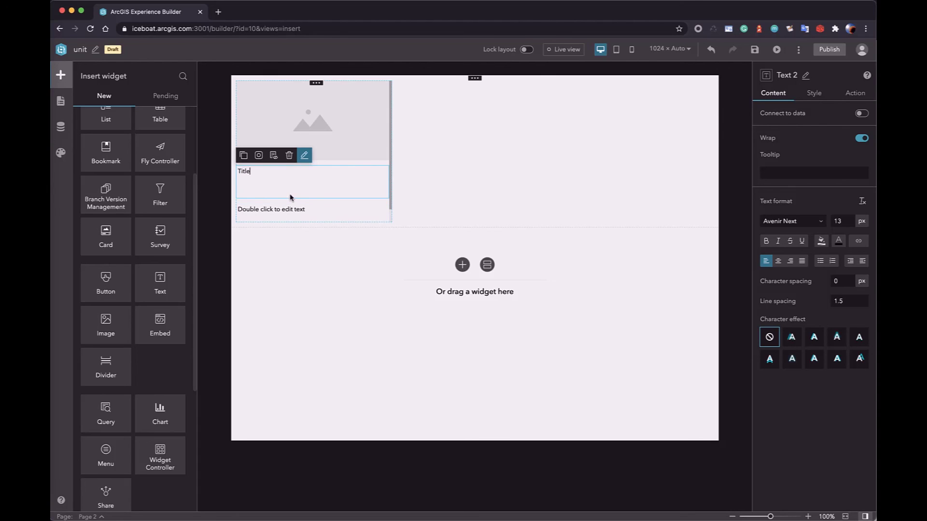
left_click(285, 212)
double_click(286, 210)
type("Subtitle")
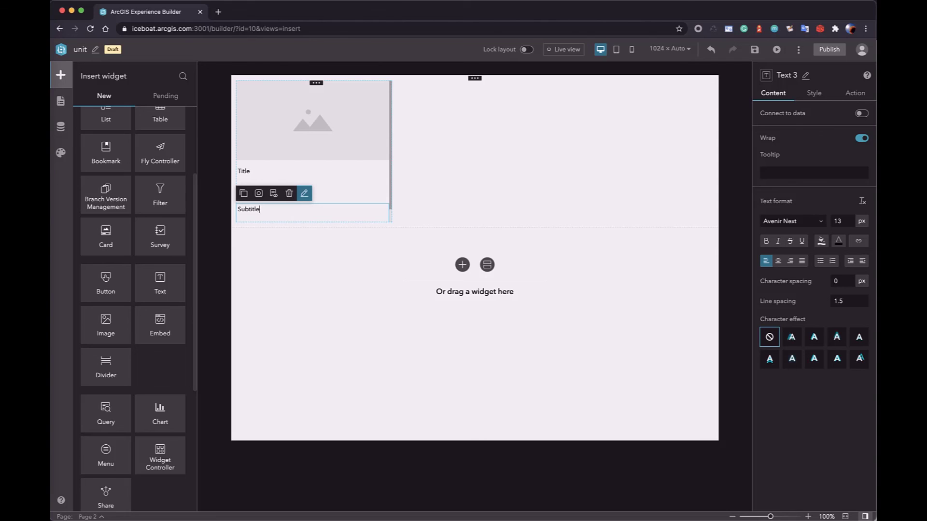